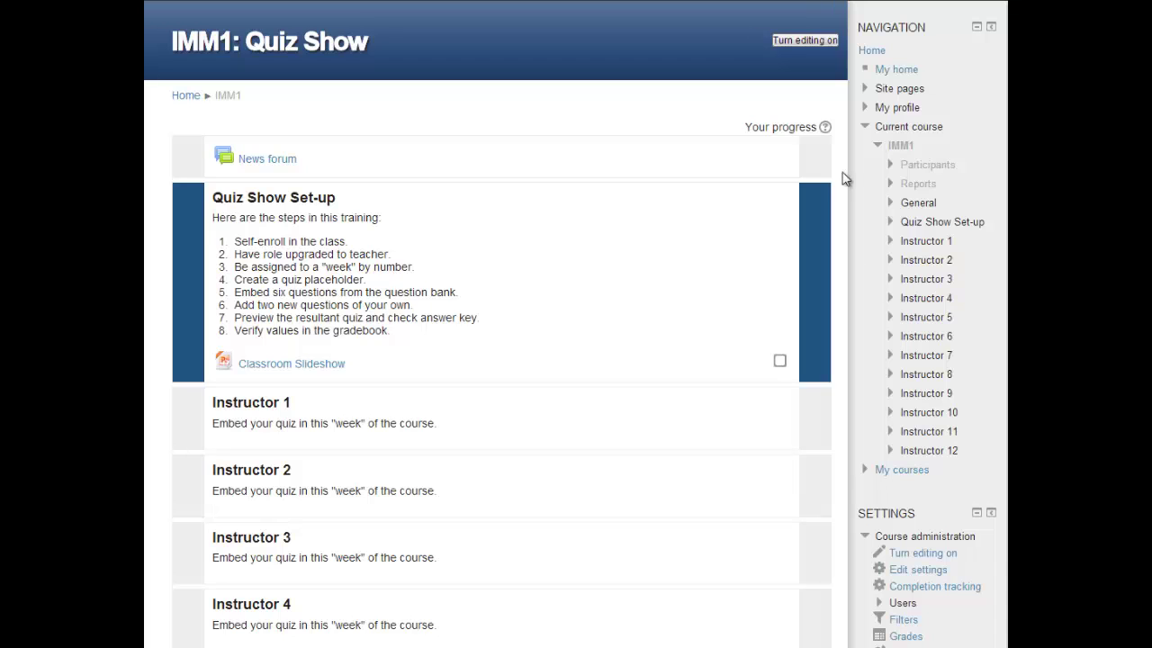
Turn editing on and add a new Quiz activity to Quiz Show Set-up
{"action": "left_click", "coordinate": [780, 44]}
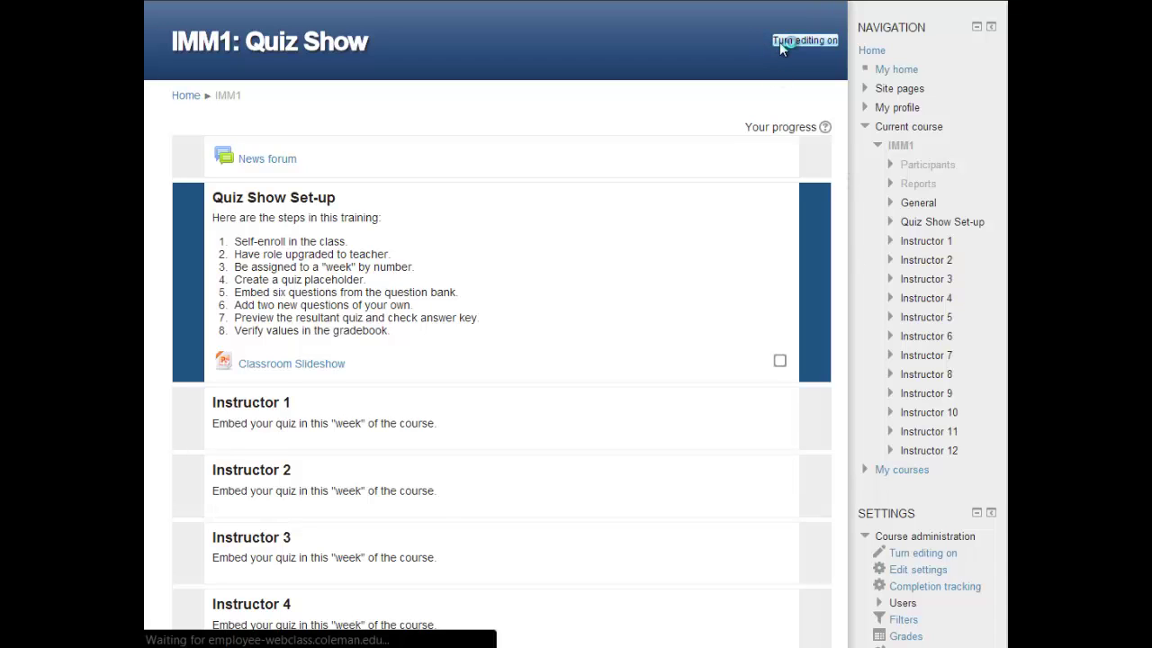
{"action": "left_click", "coordinate": [780, 438]}
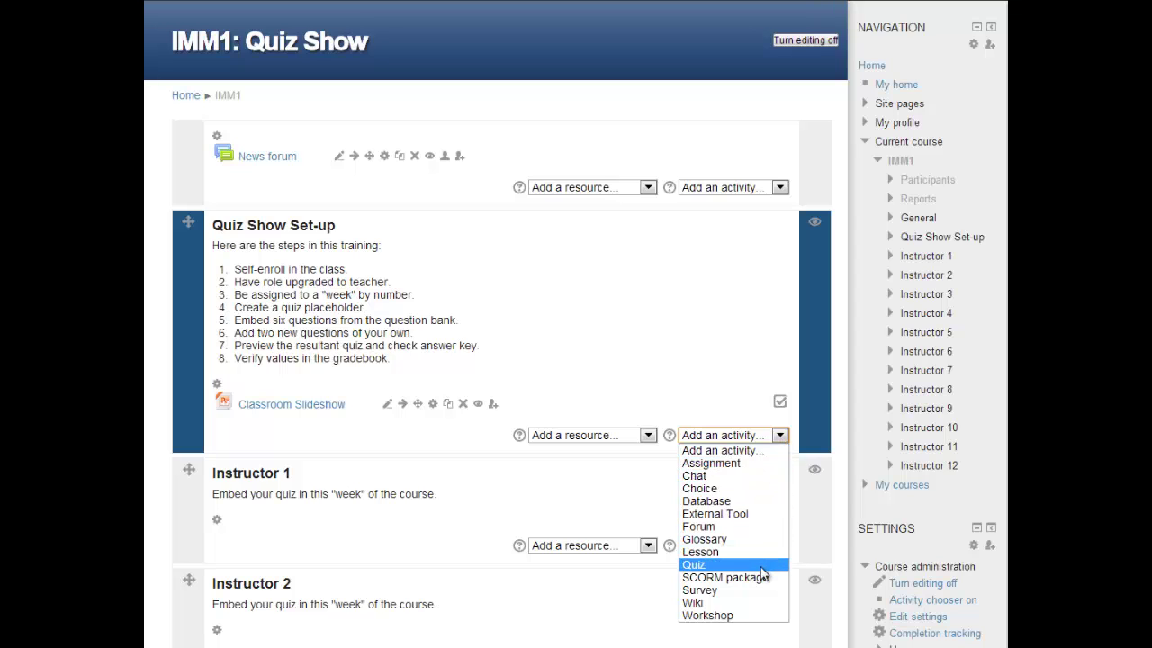
{"action": "left_click", "coordinate": [694, 564]}
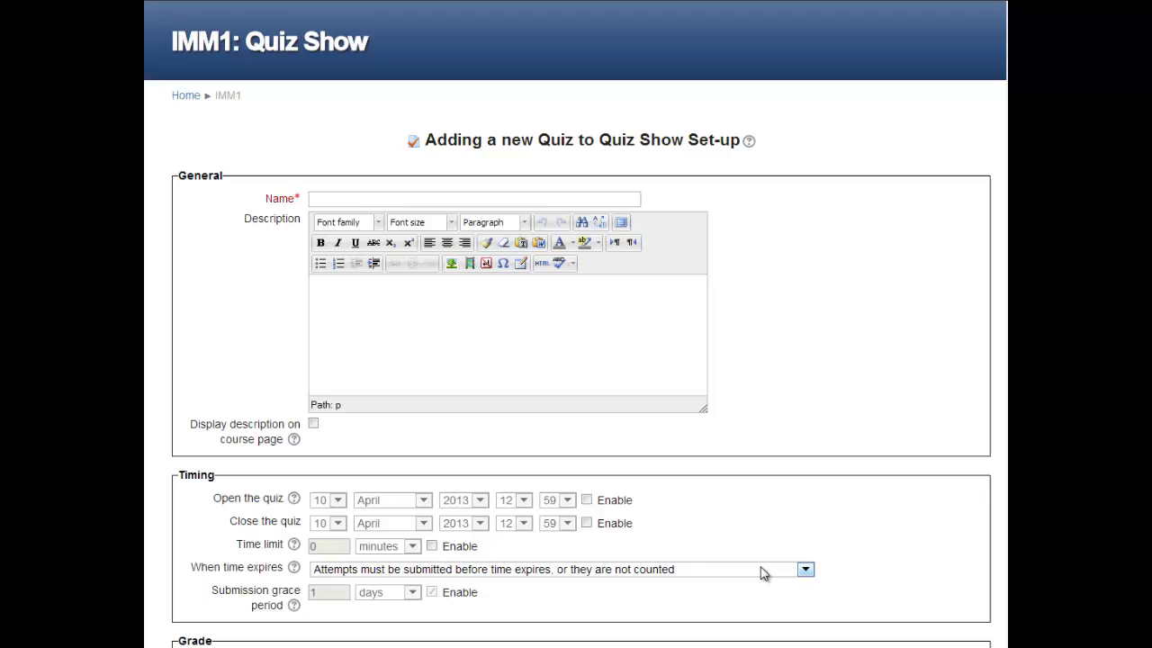
Name the quiz 'Quiz 3', paste its description and display it on the course page
{"action": "left_click", "coordinate": [434, 204]}
{"action": "type", "text": "Quiz 3"}
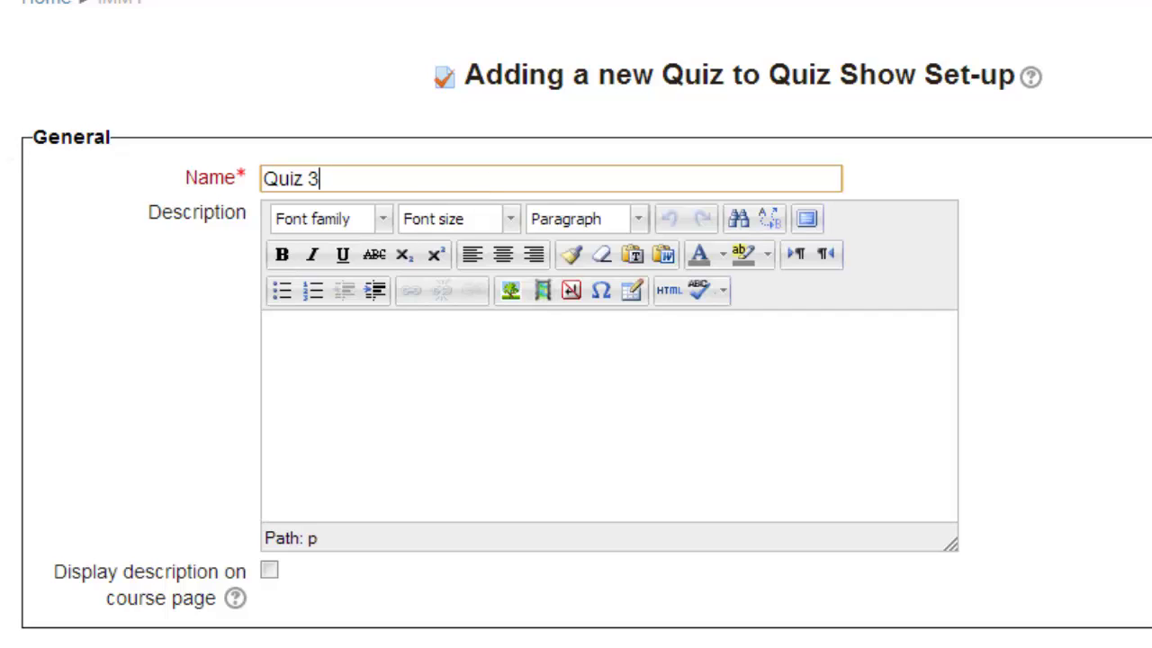
{"action": "key", "text": "Tab"}
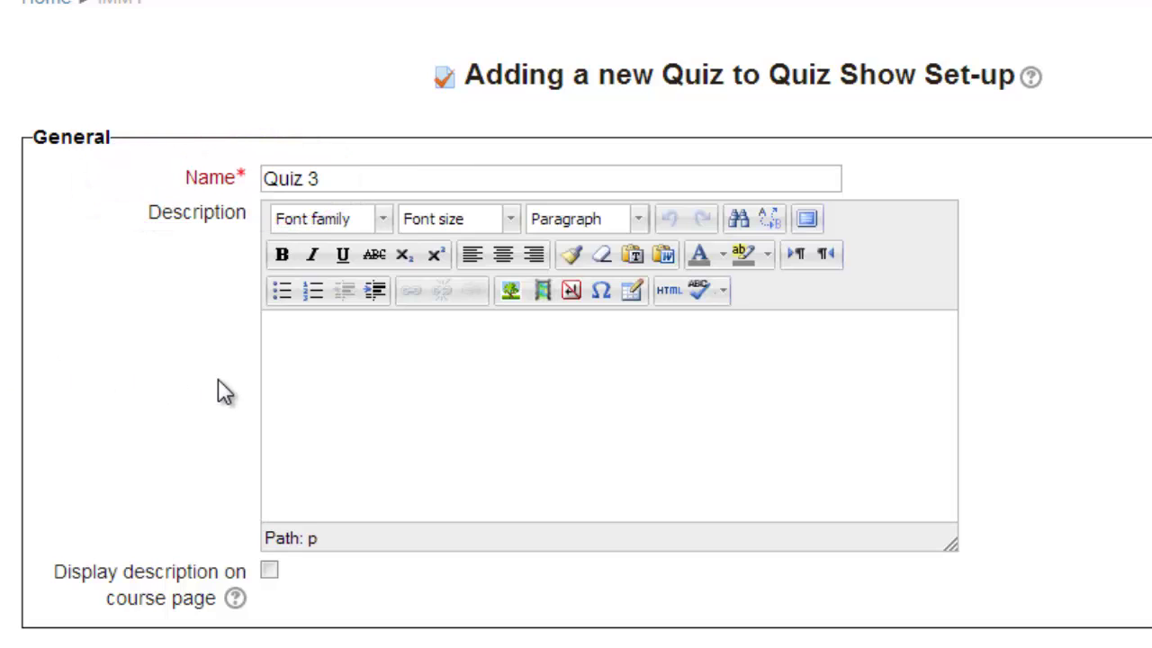
{"action": "left_click", "coordinate": [296, 334]}
{"action": "type", "text": "This quiz is over the first four chapters of the text.  There are eight questions of various types, each worth a point for a total of eight possible points.  You will have 15 minutes to complete this quiz.  This is an open-book quiz, so you may use your notes and text, but you may not seek assistance from another person.  You have one attempt at this quiz and it must be completed by this Thursday at 5:30PM Pacific Time."}
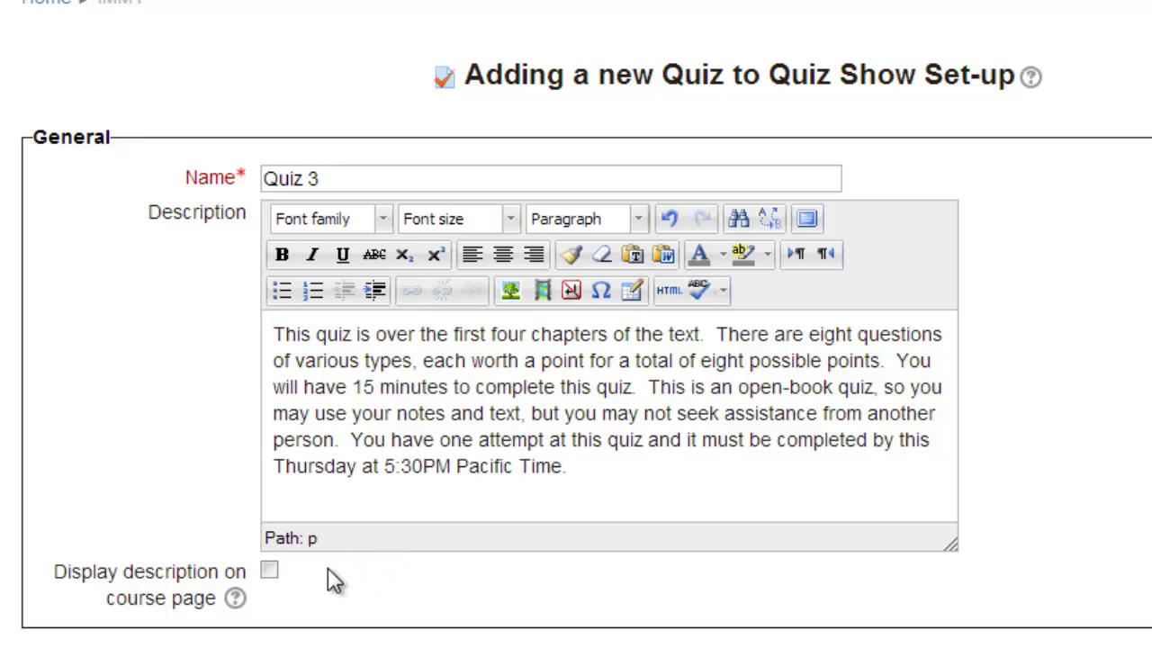
{"action": "left_click", "coordinate": [270, 571]}
{"action": "scroll", "coordinate": [299, 580], "scroll_direction": "down", "scroll_amount": 5}
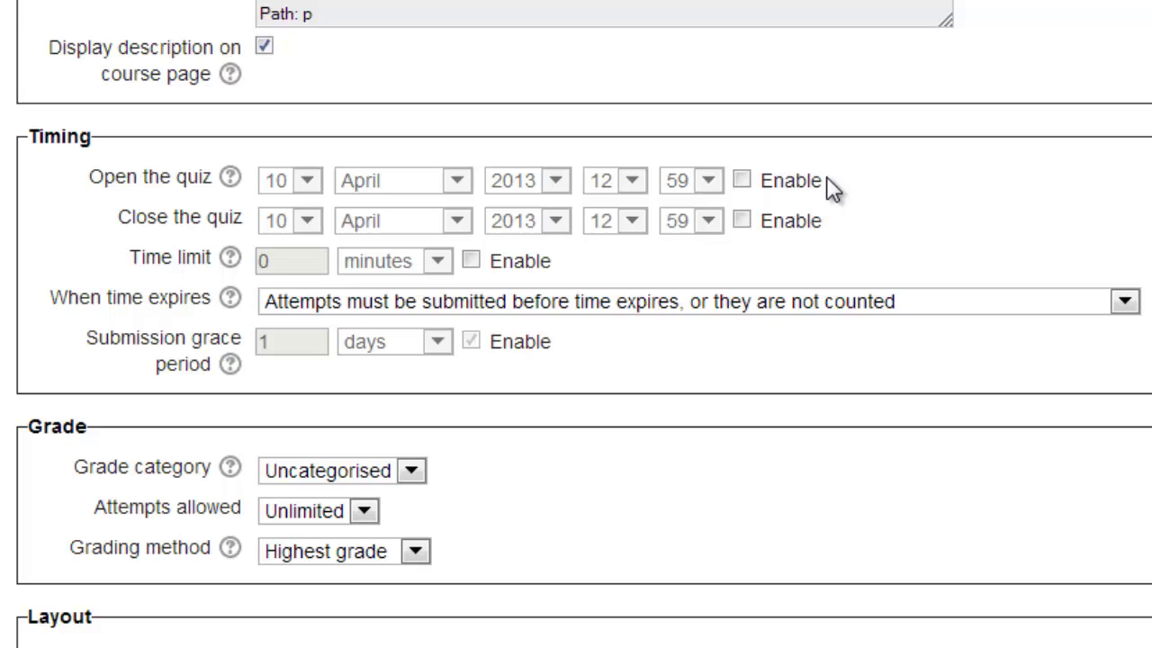
Leave the quiz with neither an opening date nor a closing date enabled
{"action": "left_click", "coordinate": [743, 179]}
{"action": "left_click", "coordinate": [741, 222]}
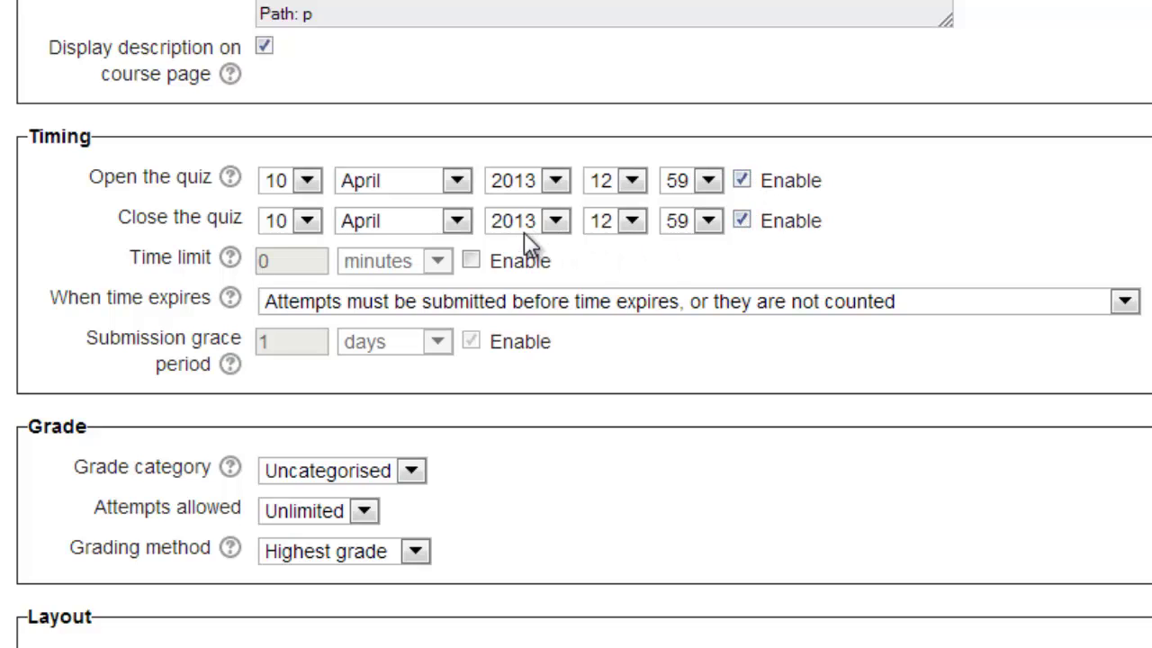
{"action": "left_click", "coordinate": [458, 222]}
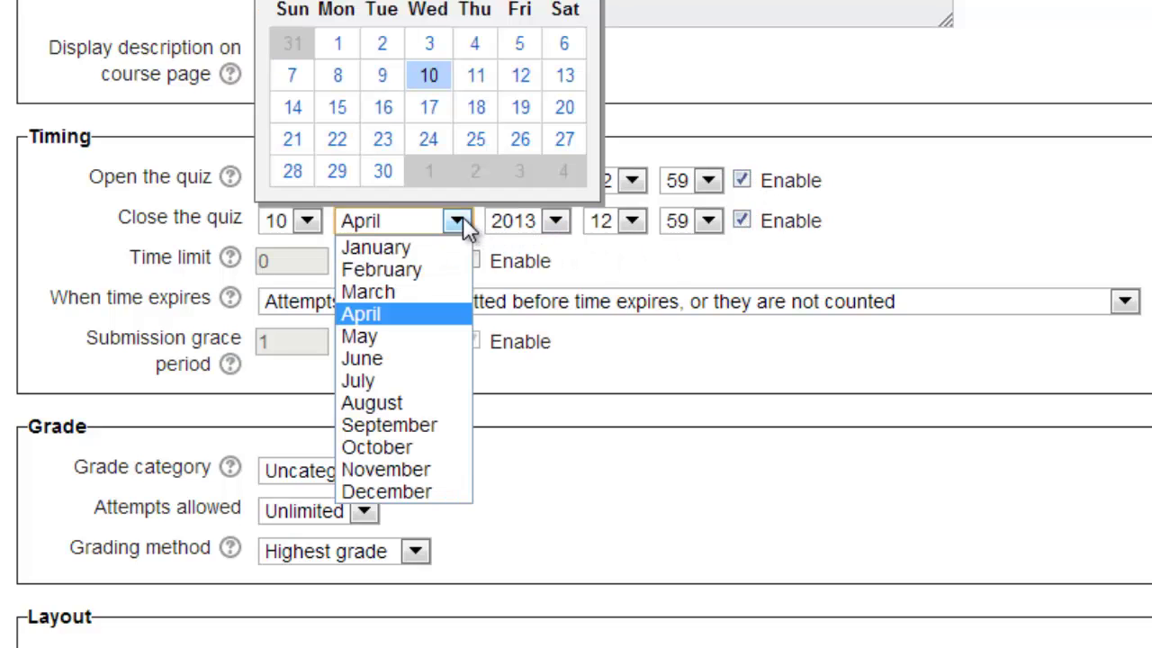
{"action": "left_click", "coordinate": [464, 220]}
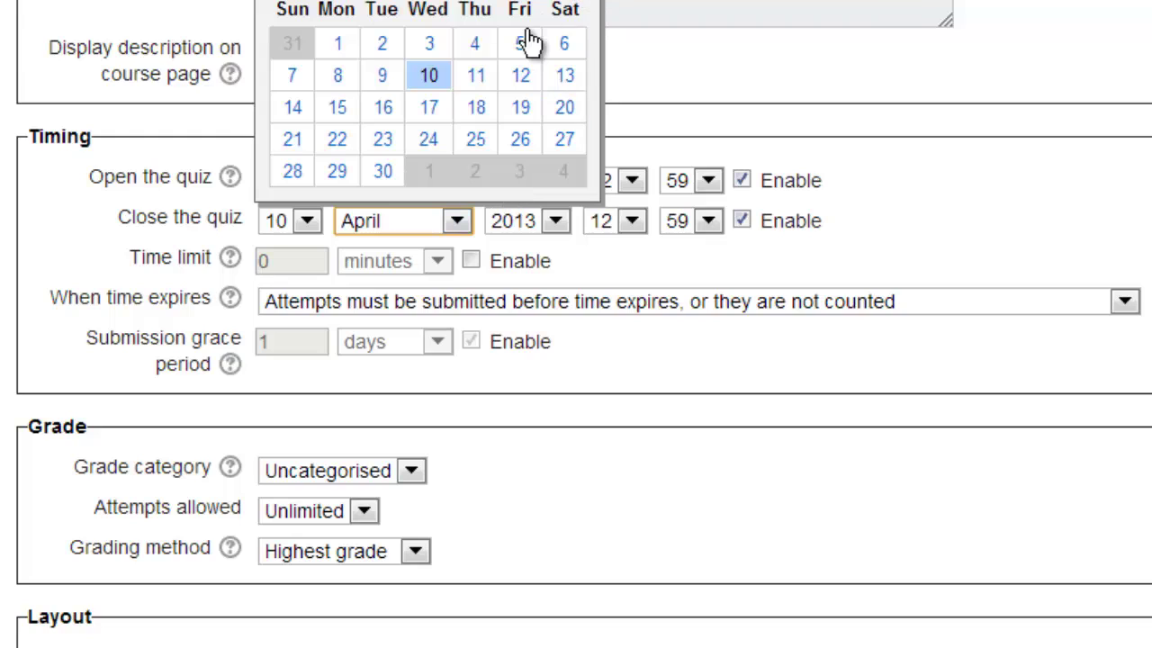
{"action": "left_click", "coordinate": [429, 76]}
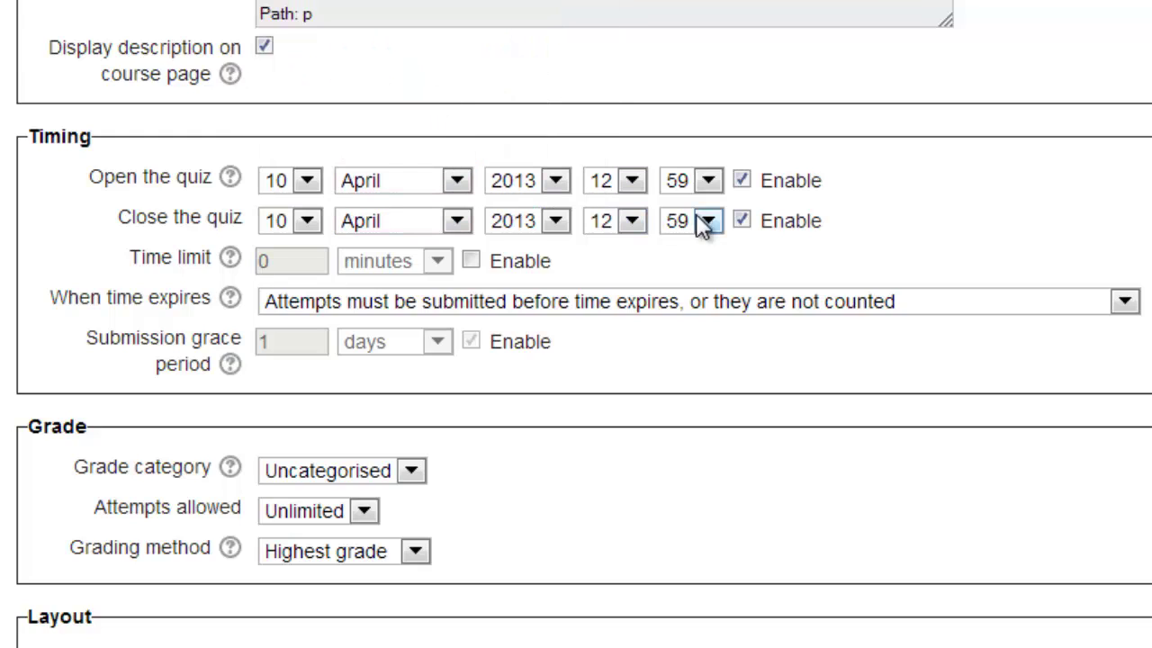
{"action": "left_click", "coordinate": [739, 218]}
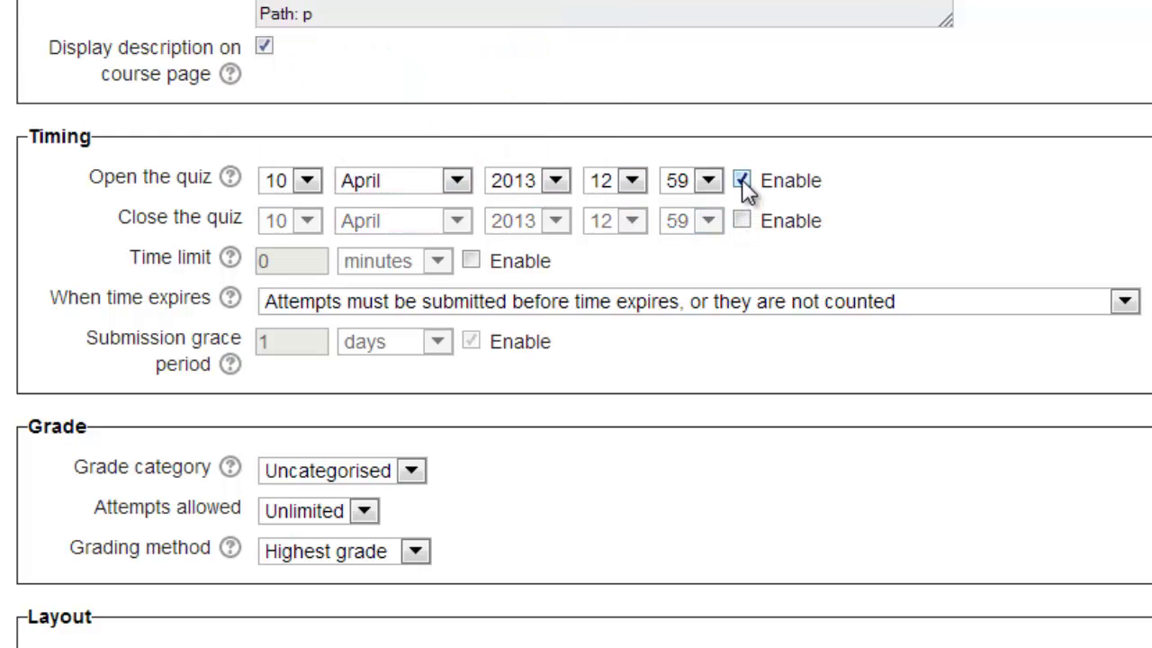
{"action": "left_click", "coordinate": [740, 180]}
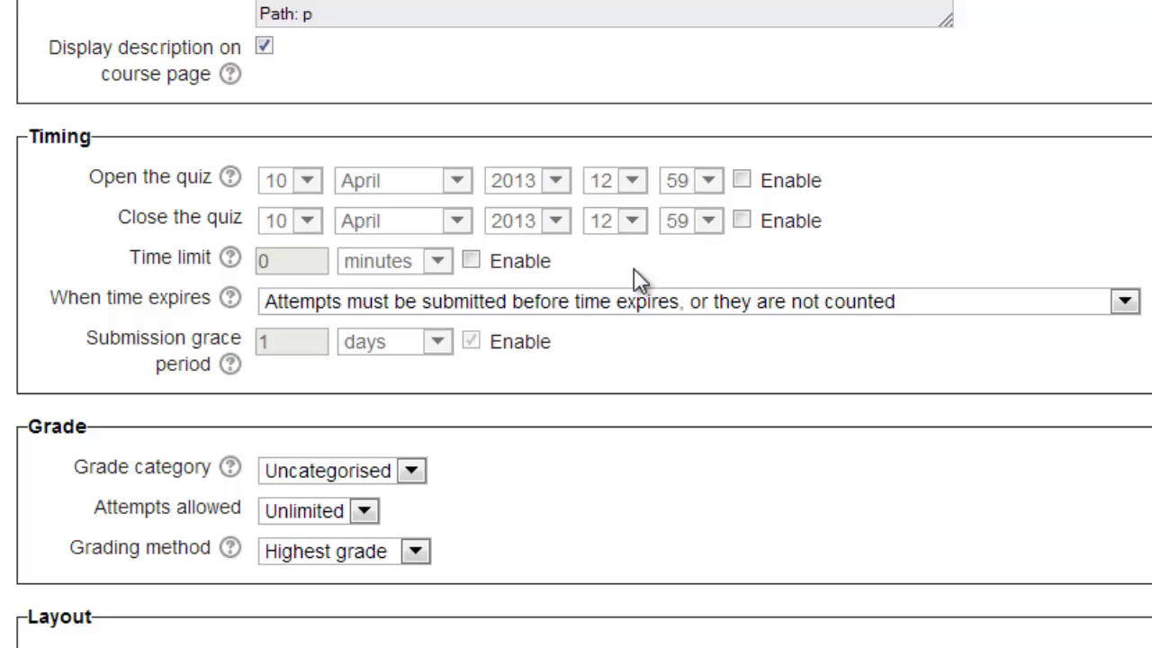
Enable a time limit of 15 minutes
{"action": "left_click", "coordinate": [470, 261]}
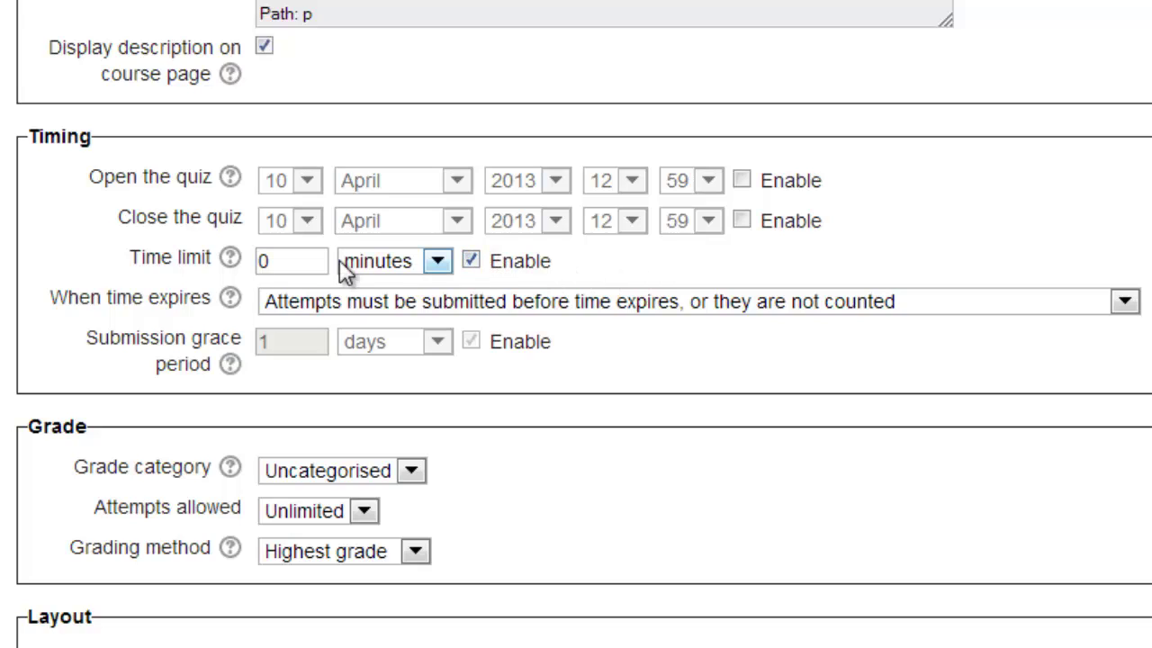
{"action": "double_click", "coordinate": [261, 261]}
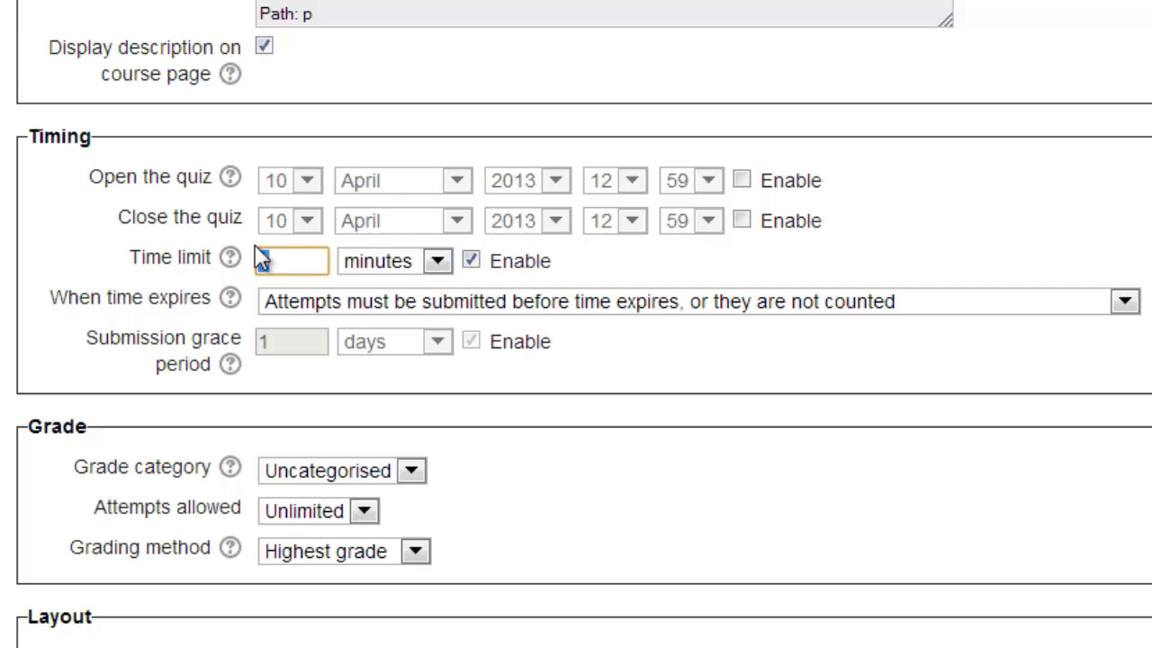
{"action": "type", "text": "15"}
{"action": "left_click", "coordinate": [436, 262]}
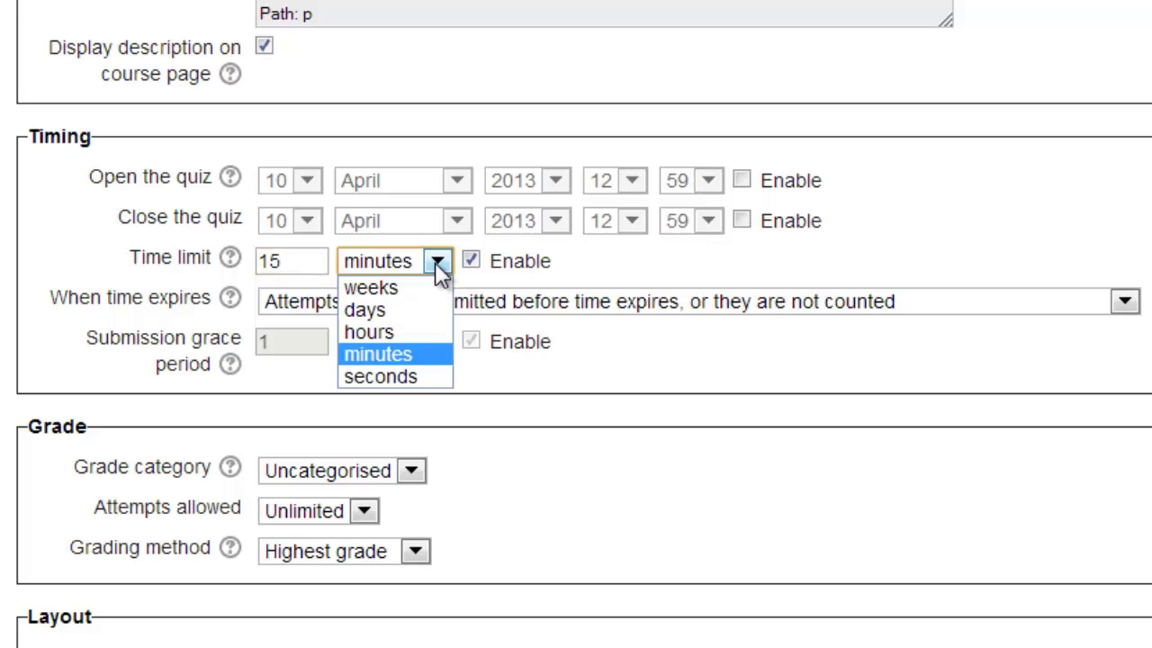
{"action": "left_click", "coordinate": [439, 268]}
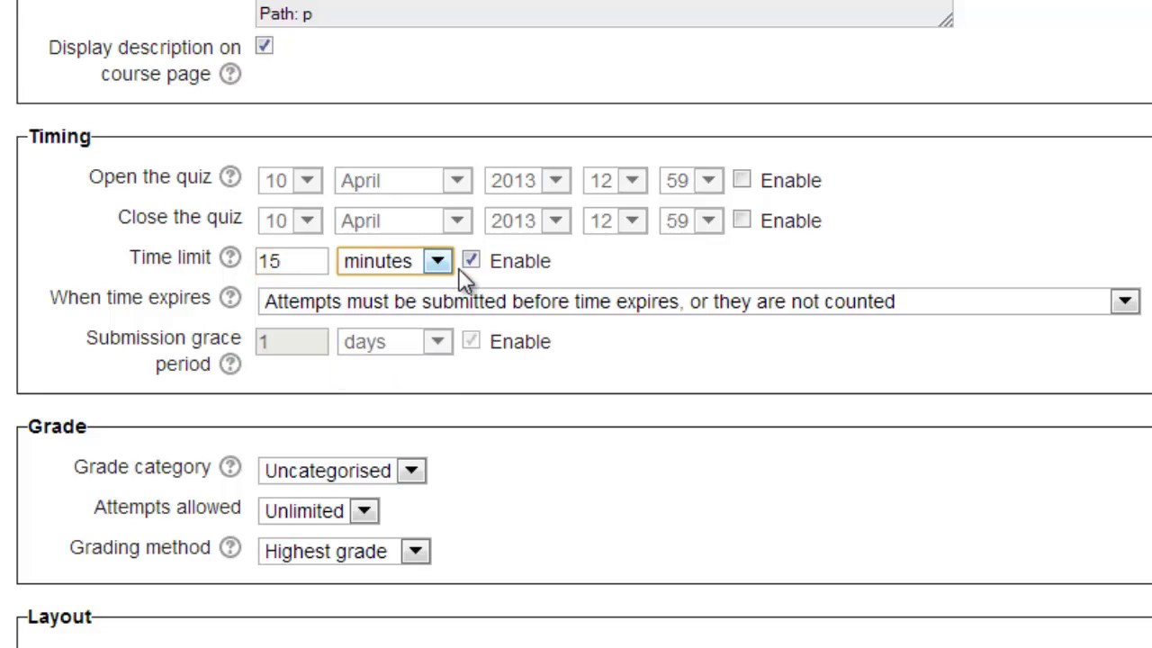
Set When time expires to 'Open attempts are submitted automatically'
{"action": "left_click", "coordinate": [1126, 303]}
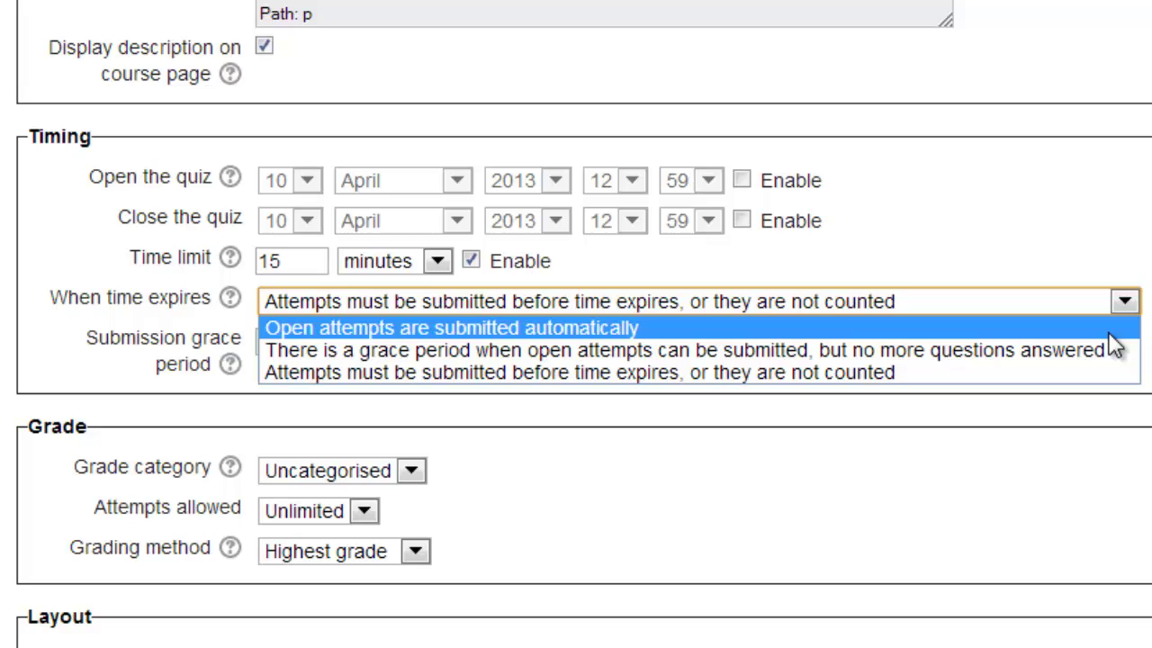
{"action": "left_click", "coordinate": [1110, 336]}
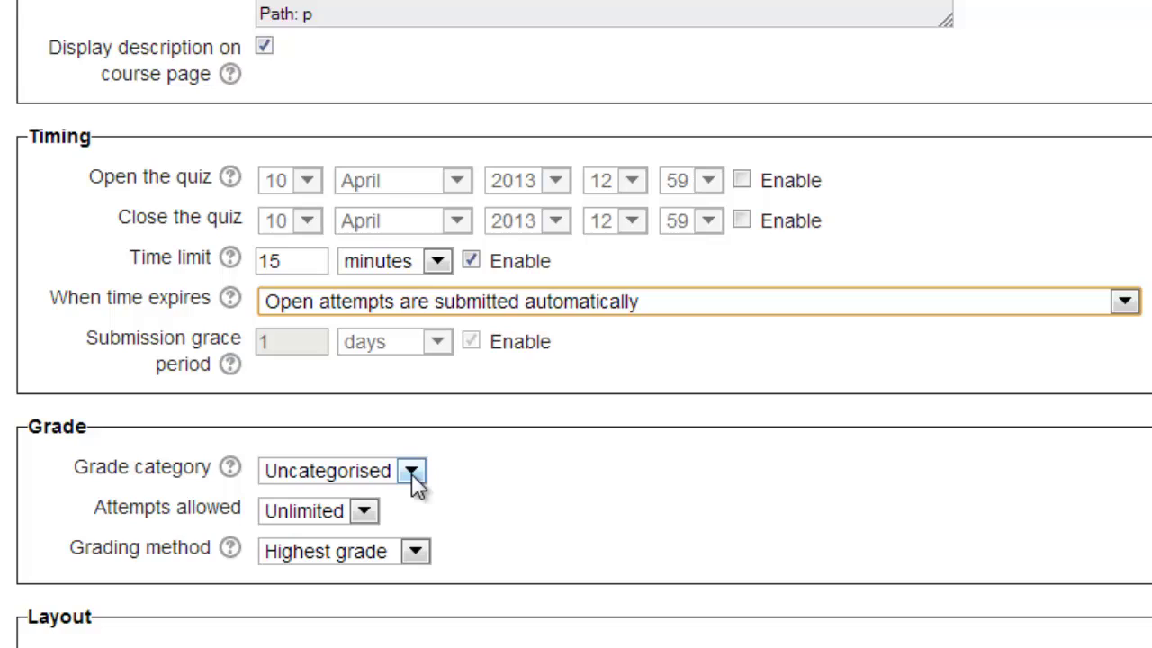
Change Attempts allowed from Unlimited to 1, leaving grading method at Highest grade
{"action": "left_click", "coordinate": [365, 511]}
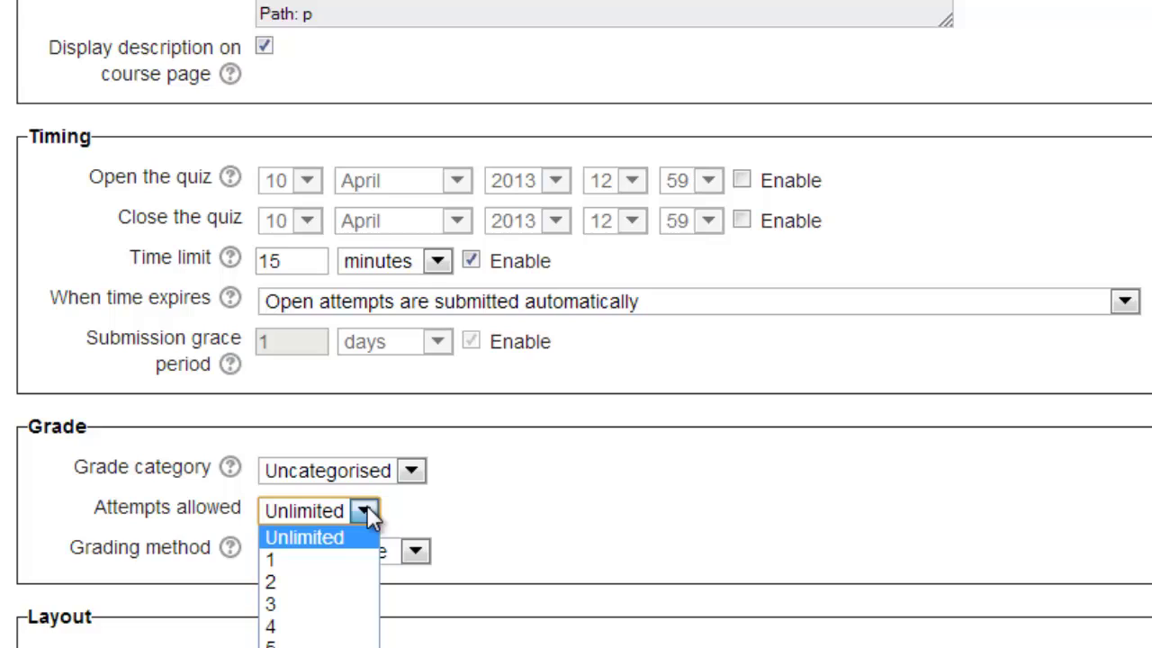
{"action": "left_click", "coordinate": [367, 511]}
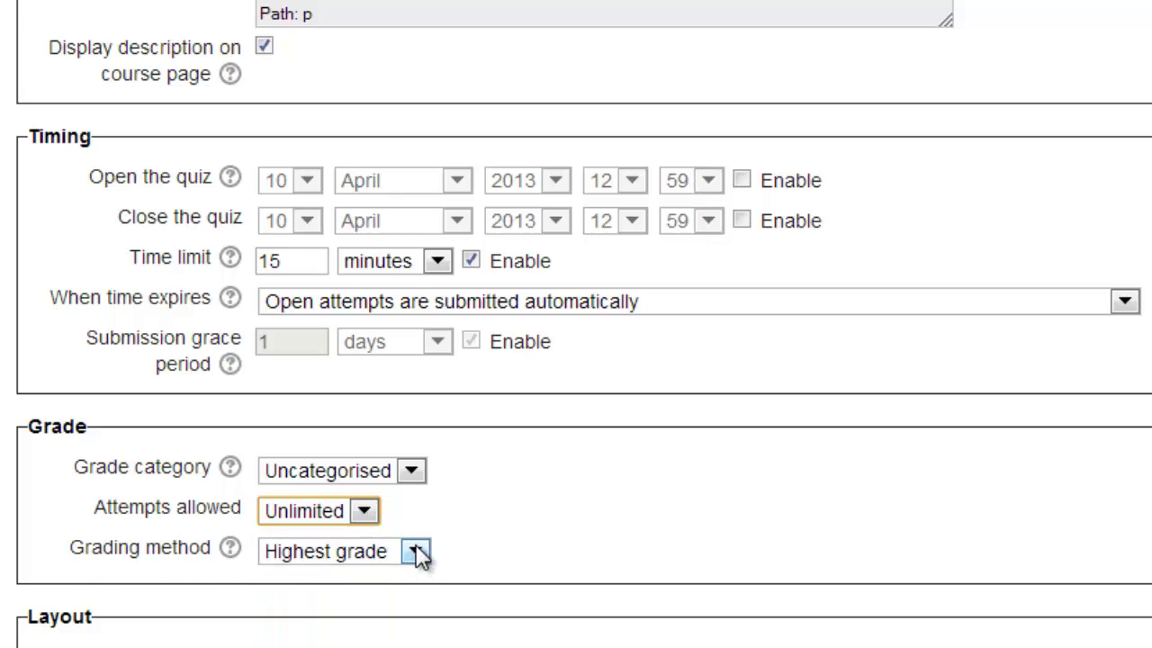
{"action": "left_click", "coordinate": [360, 512]}
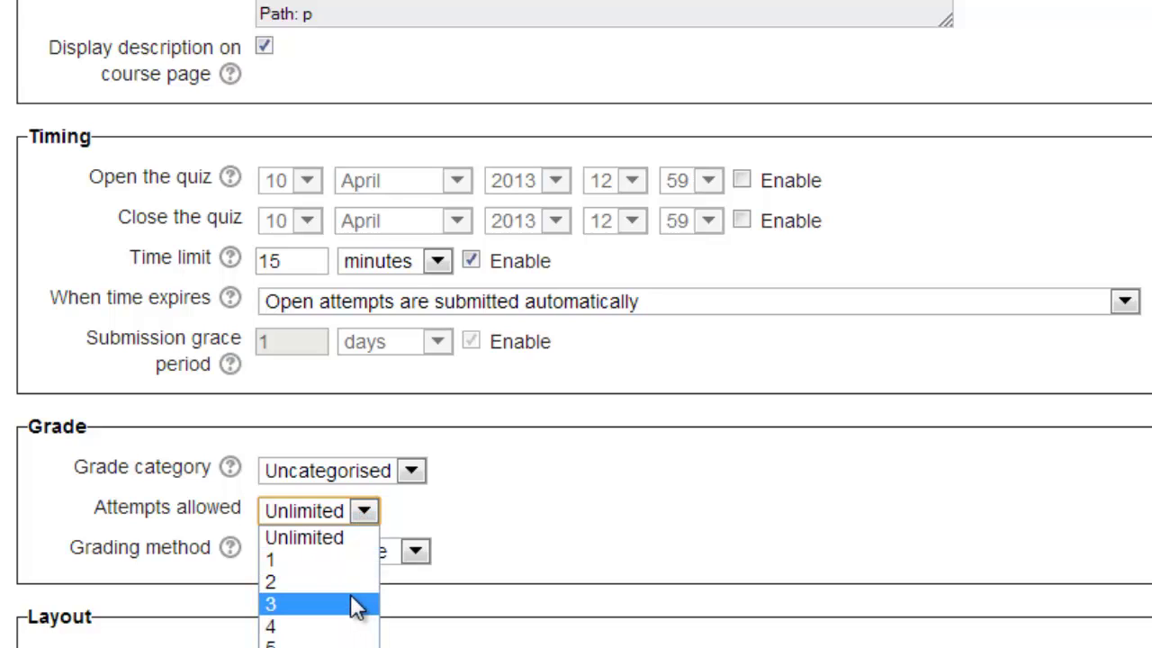
{"action": "left_click", "coordinate": [354, 538]}
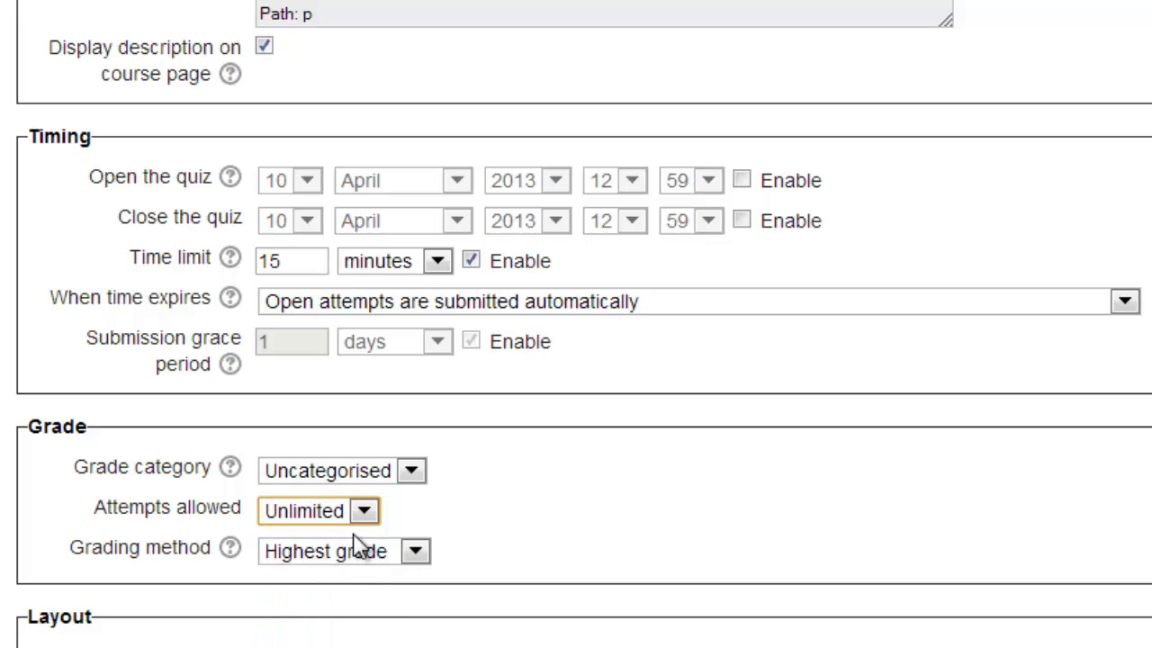
{"action": "left_click", "coordinate": [416, 551]}
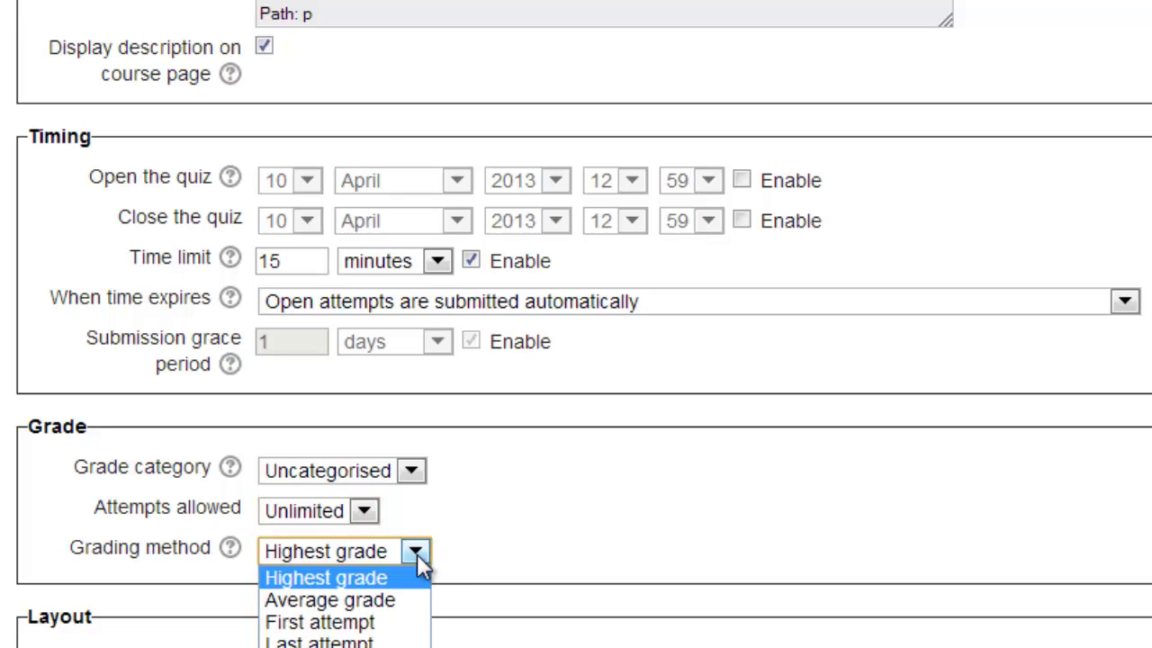
{"action": "left_click", "coordinate": [417, 552]}
{"action": "left_click", "coordinate": [365, 511]}
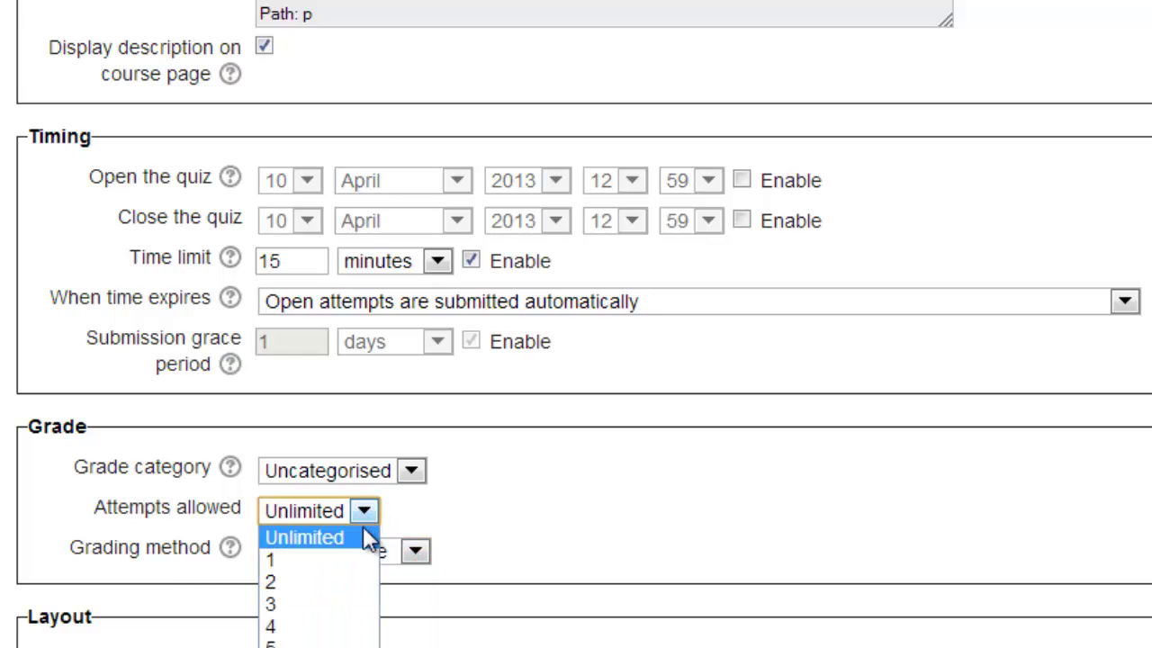
{"action": "left_click", "coordinate": [349, 558]}
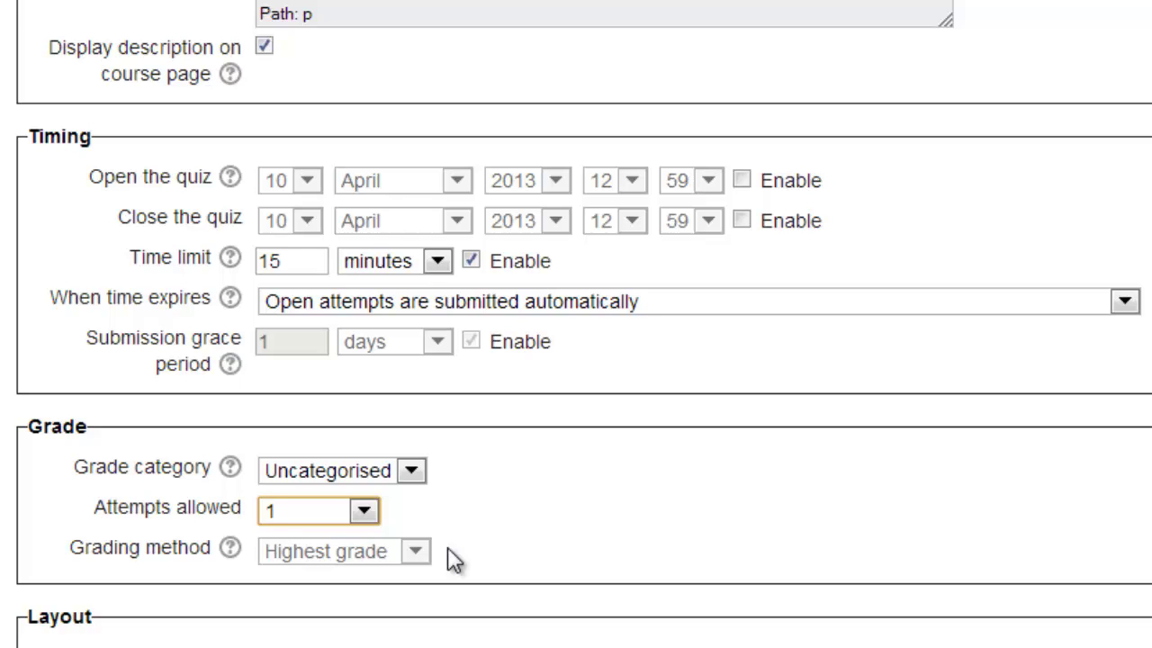
Set question order Shuffled randomly, a new page every question, and Free navigation
{"action": "scroll", "coordinate": [454, 557], "scroll_direction": "down", "scroll_amount": 5}
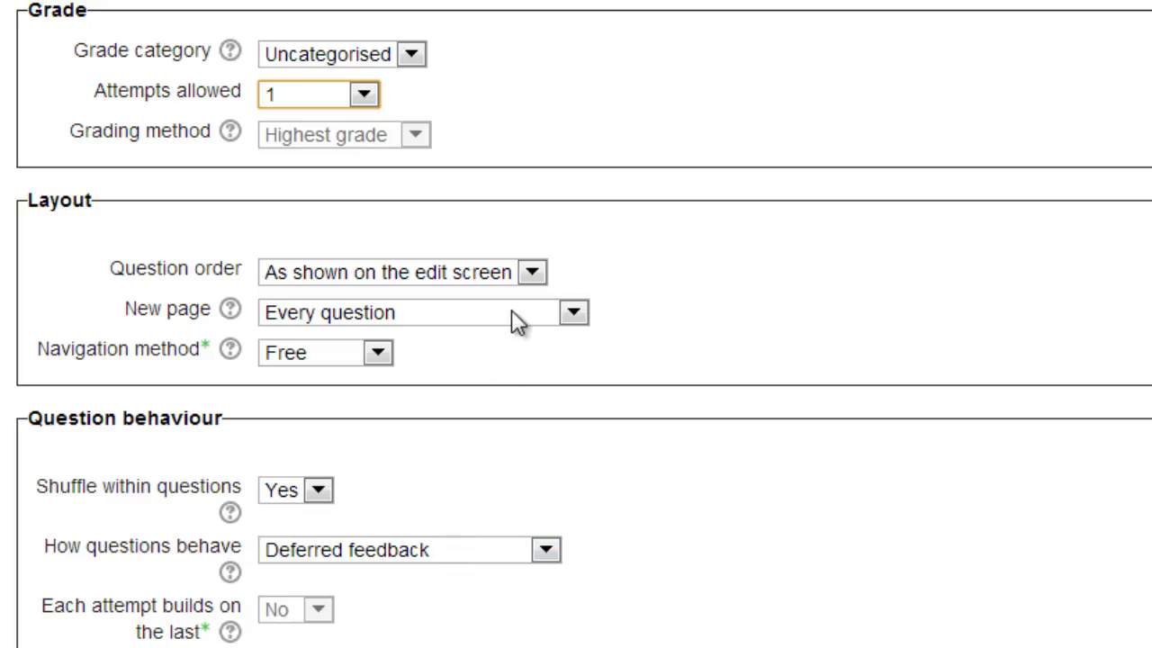
{"action": "left_click", "coordinate": [532, 273]}
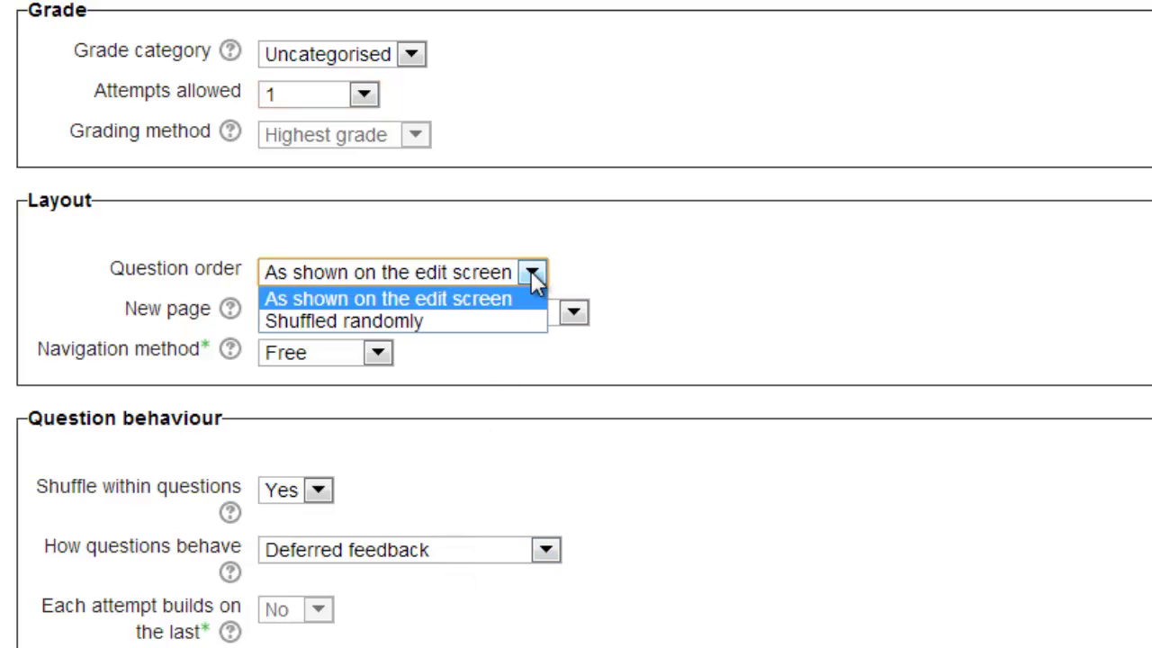
{"action": "left_click", "coordinate": [507, 317]}
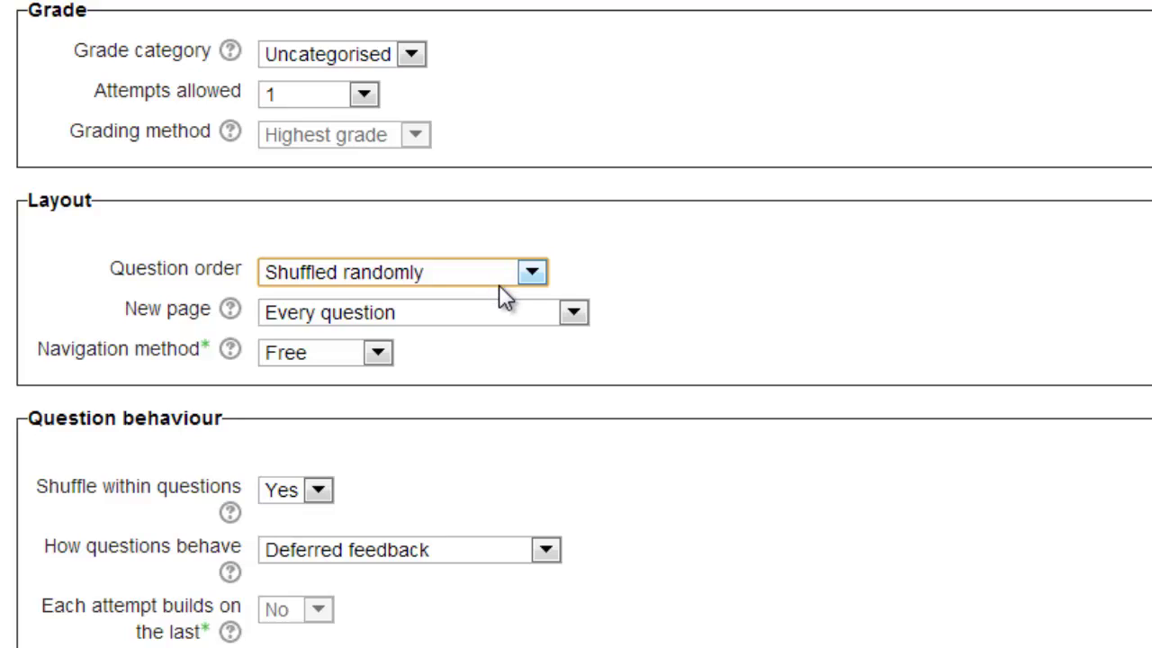
{"action": "left_click", "coordinate": [573, 313]}
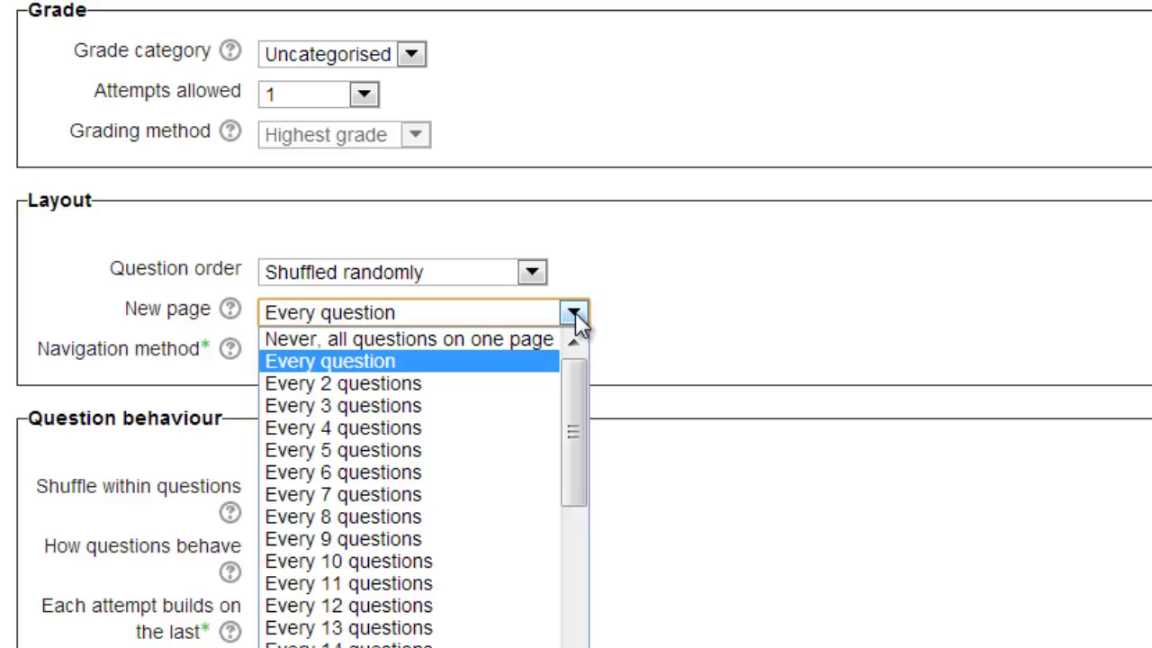
{"action": "left_click", "coordinate": [575, 312]}
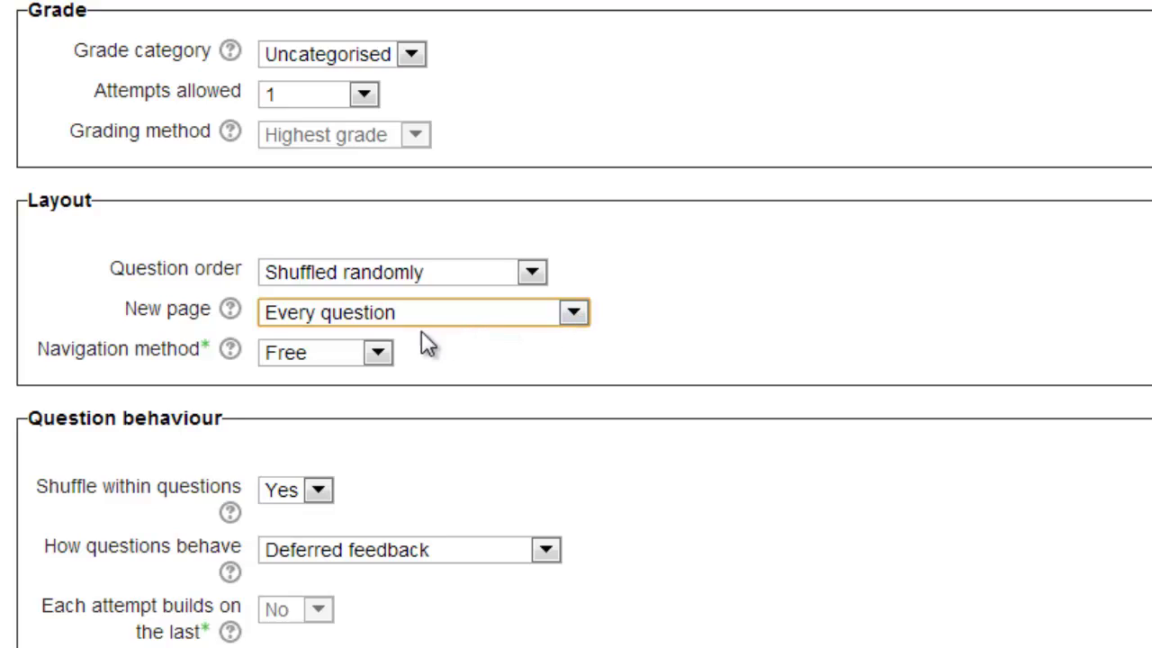
{"action": "left_click", "coordinate": [379, 352]}
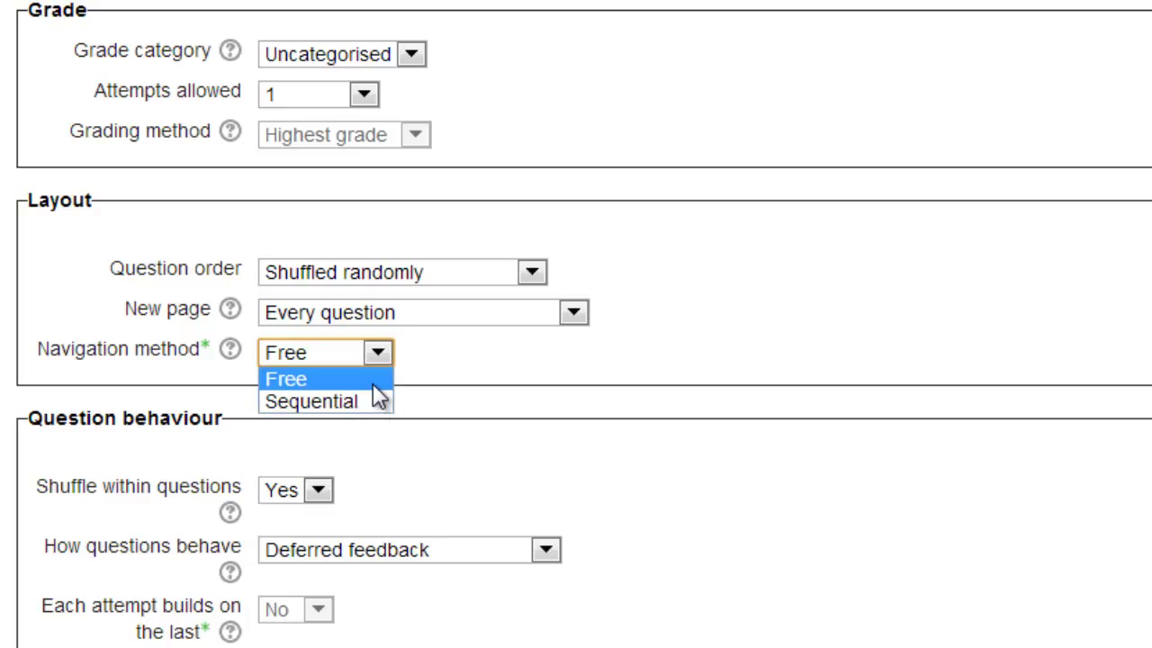
{"action": "left_click", "coordinate": [373, 385]}
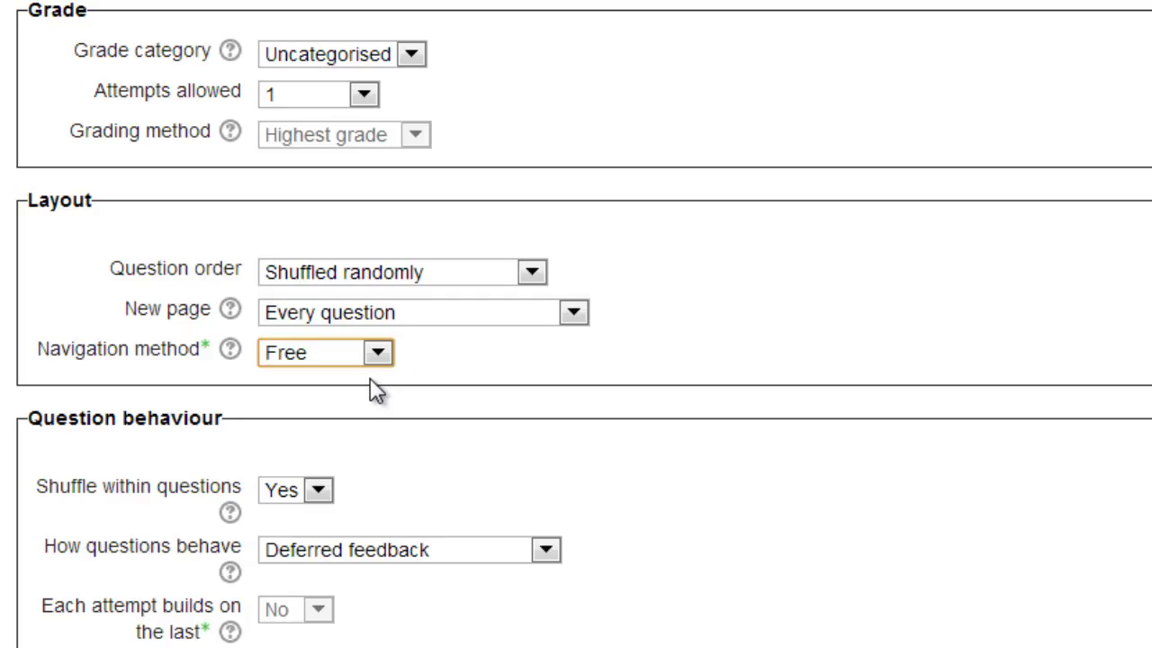
{"action": "scroll", "coordinate": [376, 389], "scroll_direction": "down", "scroll_amount": 3}
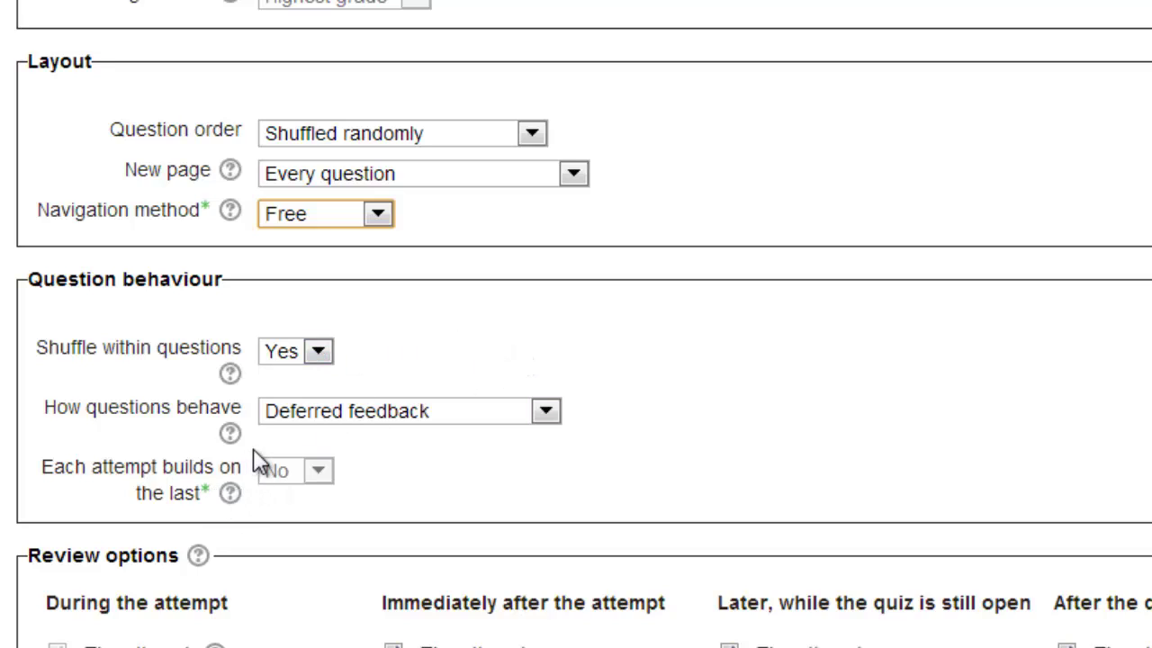
{"action": "left_click", "coordinate": [319, 352]}
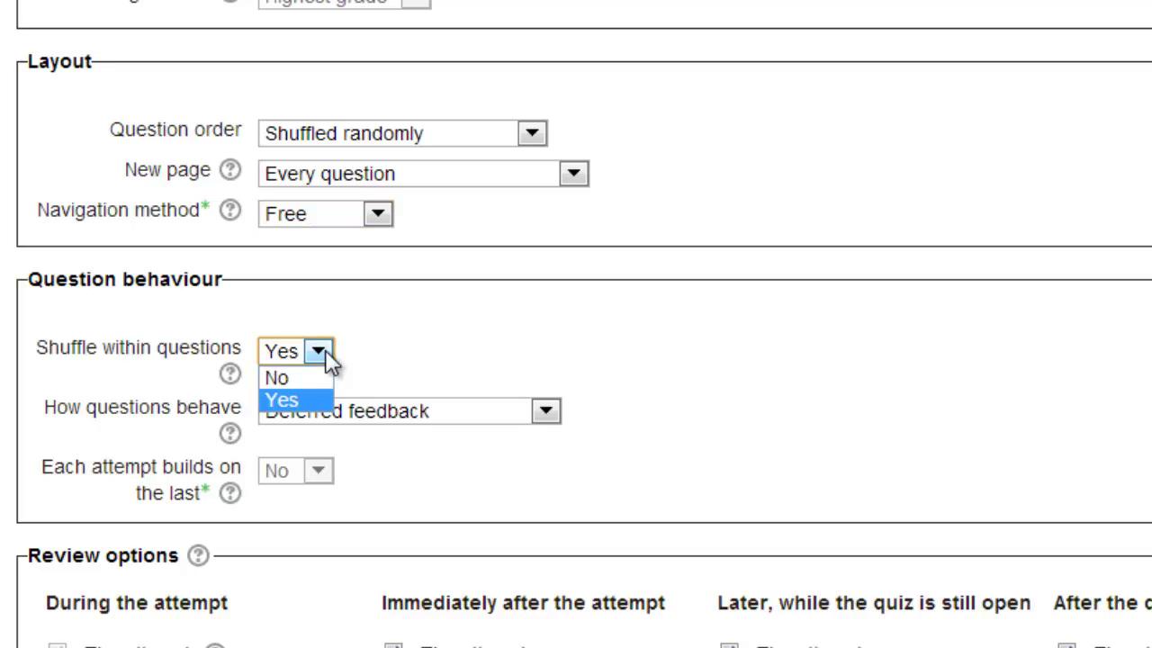
{"action": "left_click", "coordinate": [325, 351]}
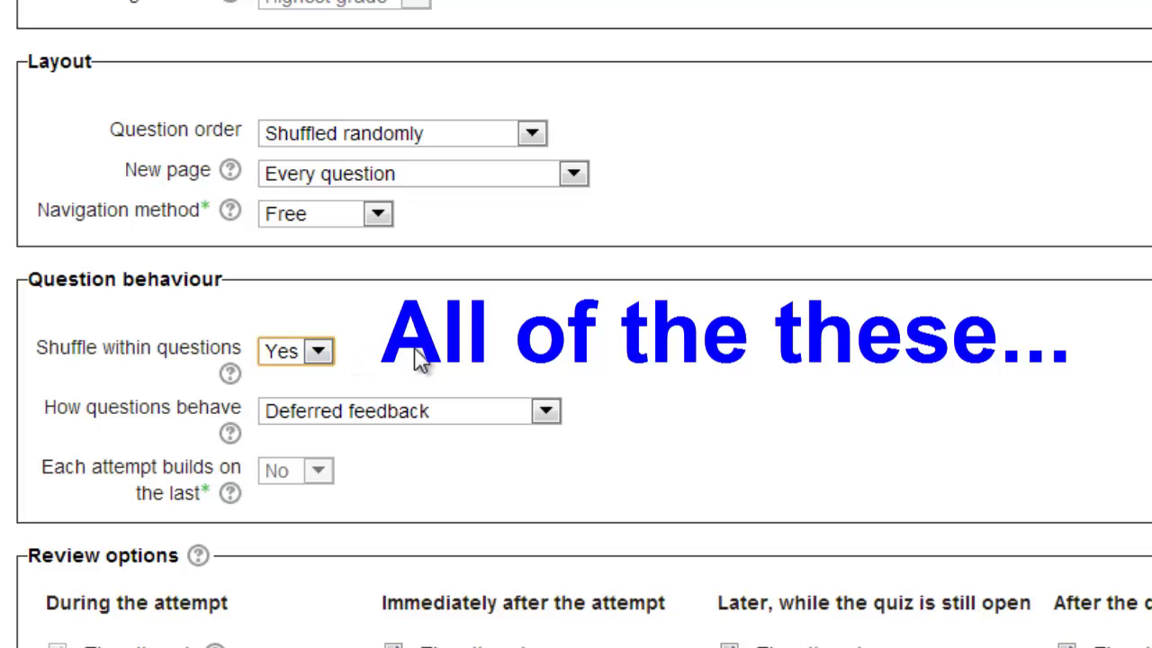
{"action": "left_click", "coordinate": [546, 413]}
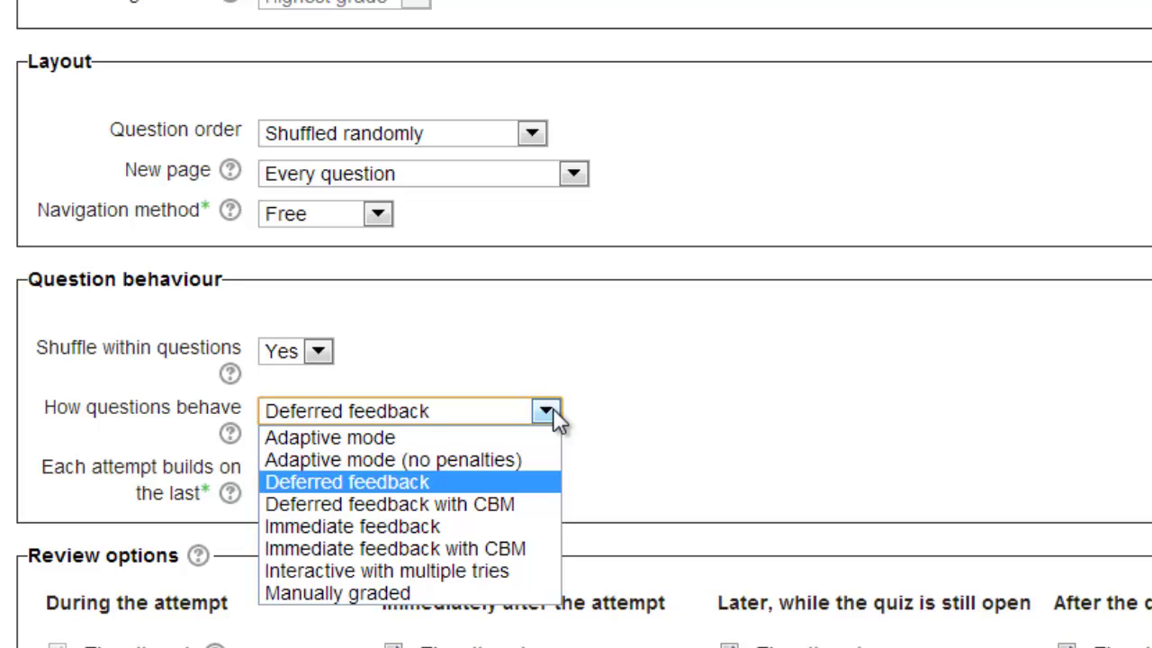
{"action": "left_click", "coordinate": [554, 412]}
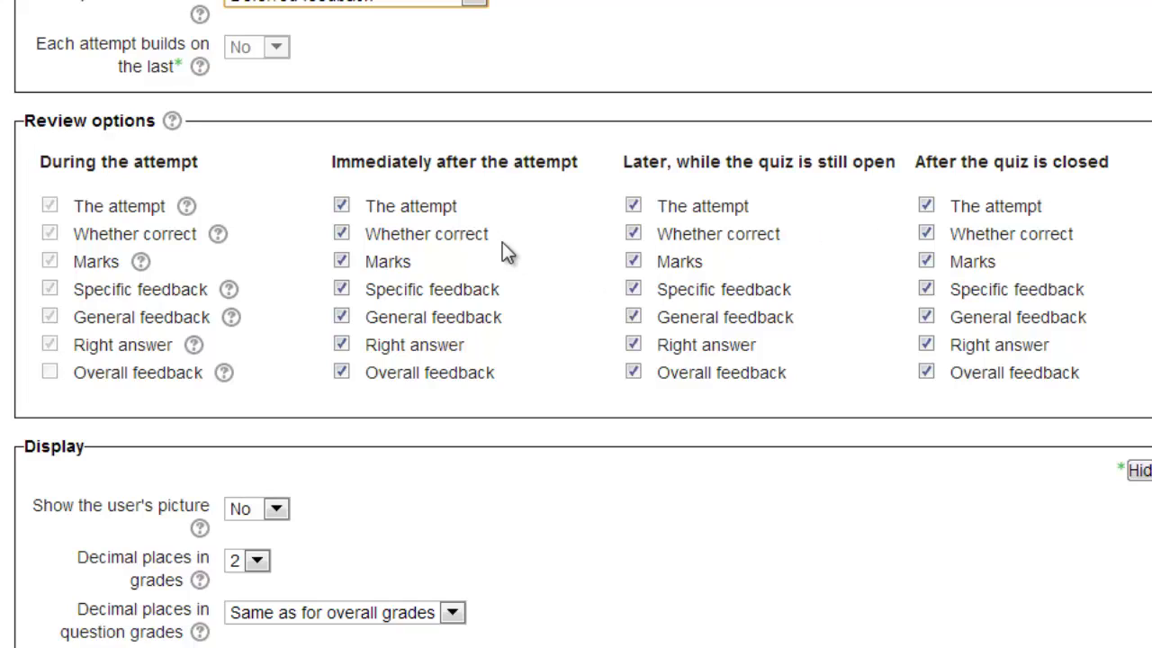
Uncheck The attempt under Immediately after and Later, keeping Marks and Overall feedback checked
{"action": "left_click", "coordinate": [342, 206]}
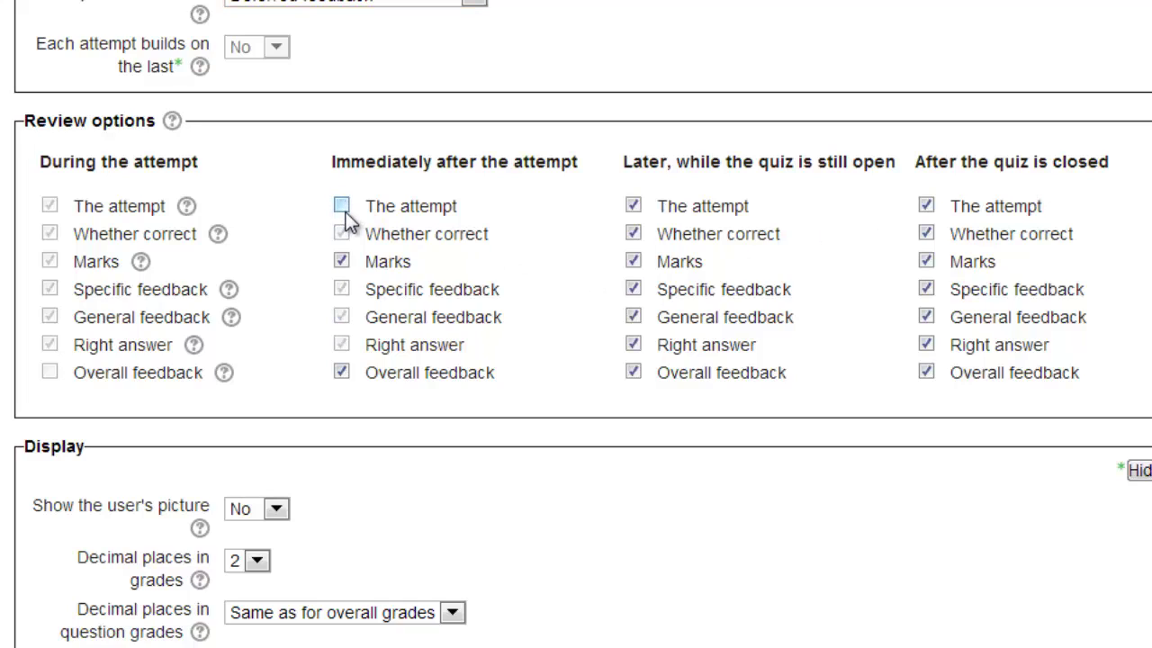
{"action": "left_click", "coordinate": [342, 261]}
{"action": "left_click", "coordinate": [634, 207]}
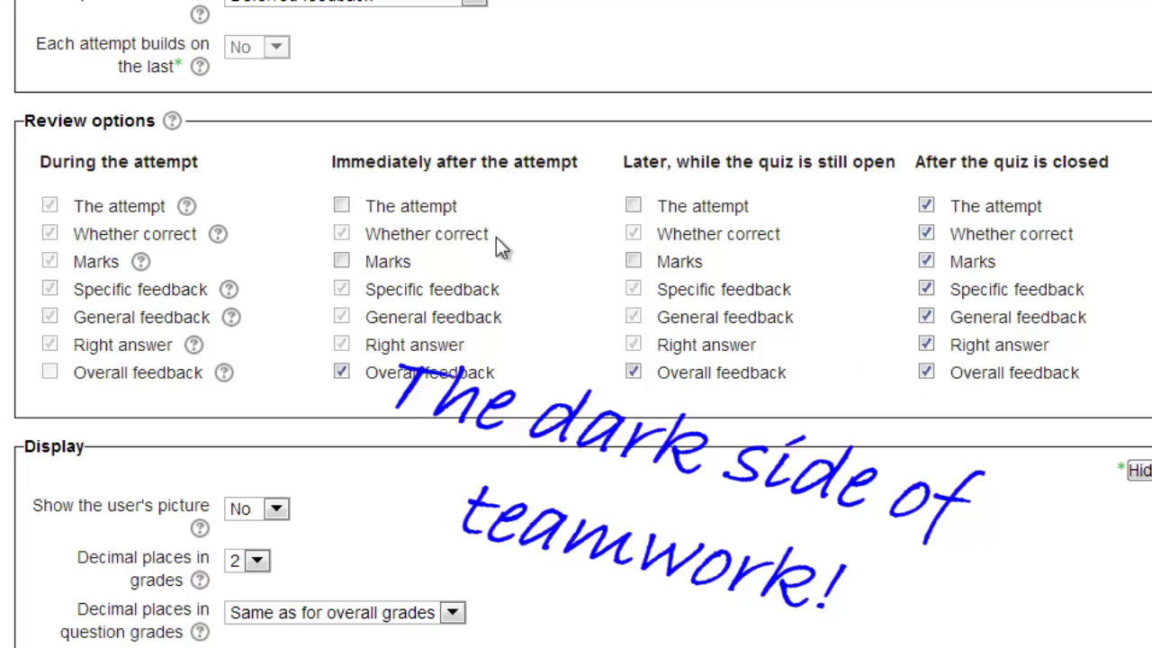
{"action": "left_click", "coordinate": [342, 261]}
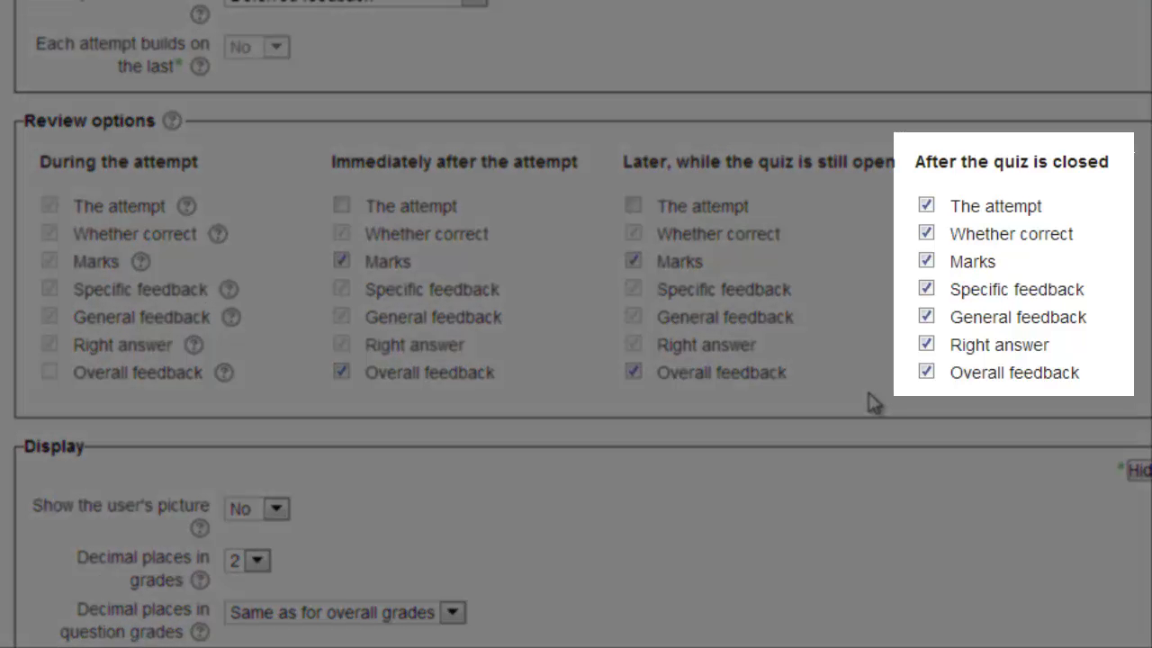
{"action": "scroll", "coordinate": [869, 394], "scroll_direction": "down", "scroll_amount": 3}
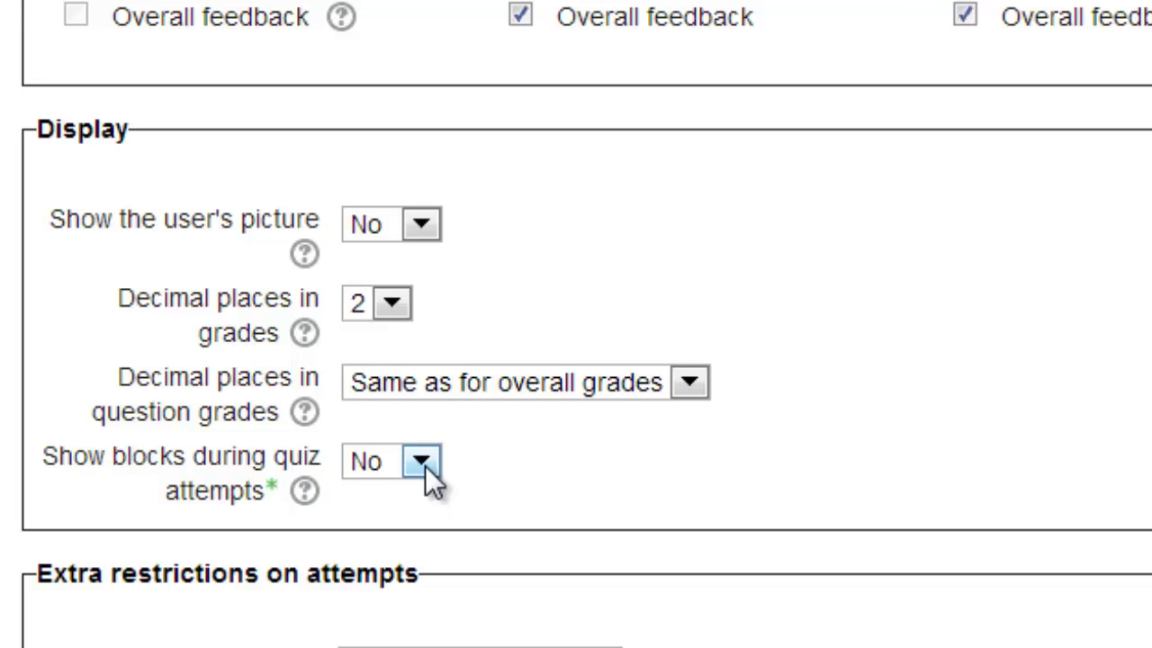
{"action": "scroll", "coordinate": [551, 459], "scroll_direction": "down", "scroll_amount": 3}
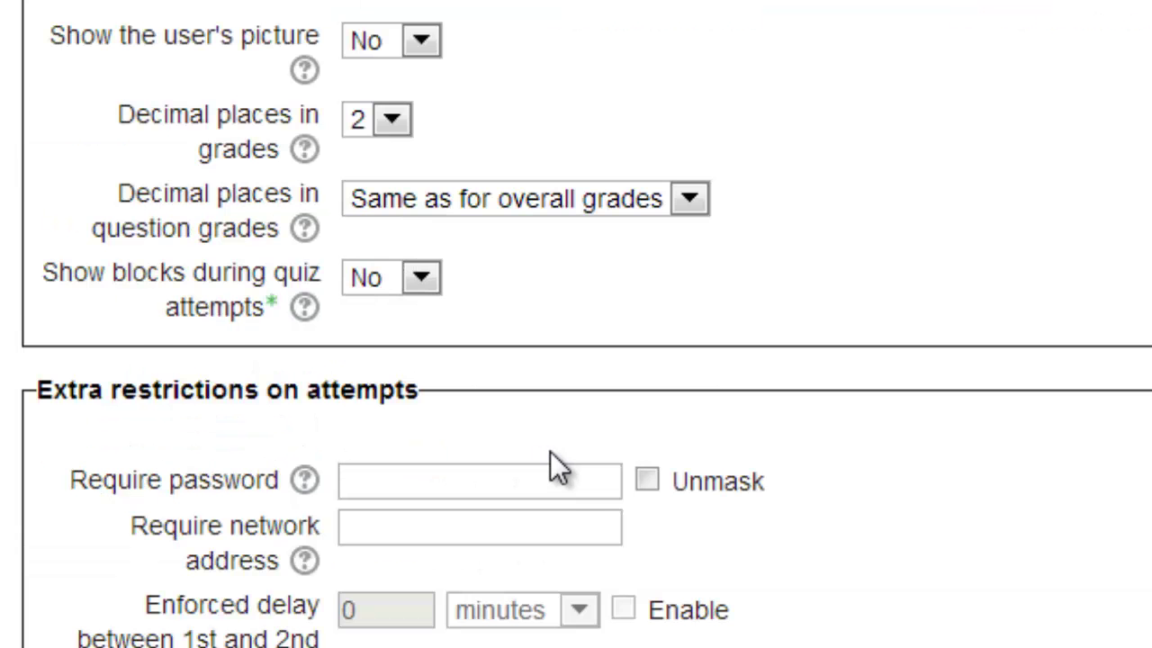
{"action": "scroll", "coordinate": [551, 454], "scroll_direction": "down", "scroll_amount": 3}
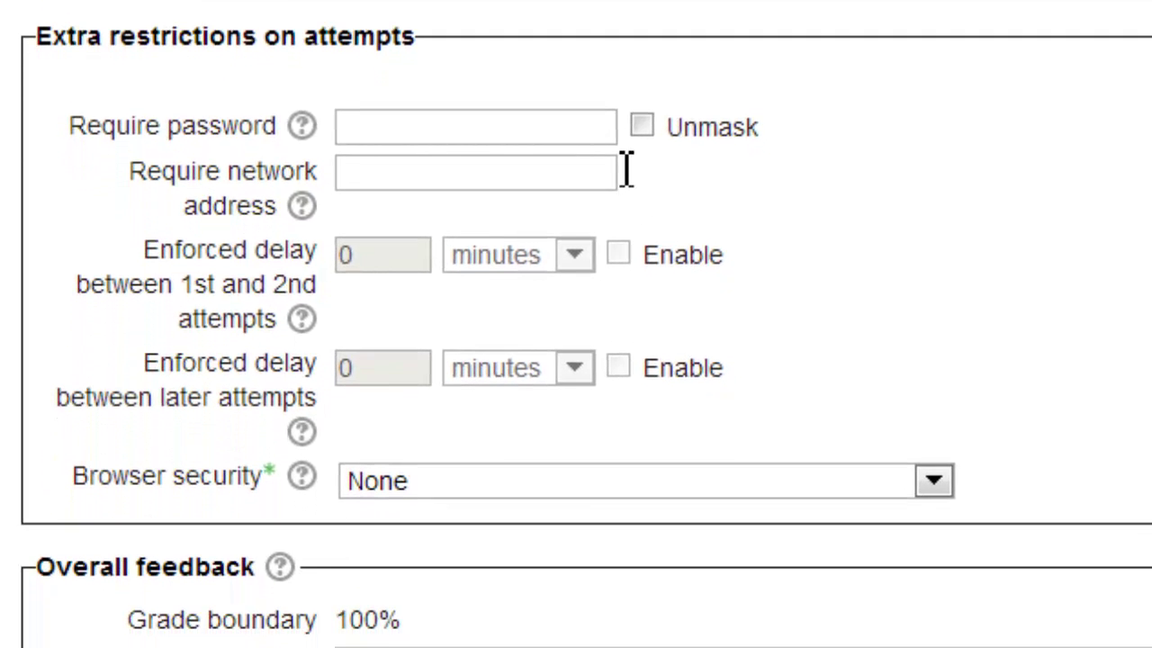
{"action": "left_click", "coordinate": [580, 128]}
{"action": "left_click", "coordinate": [569, 176]}
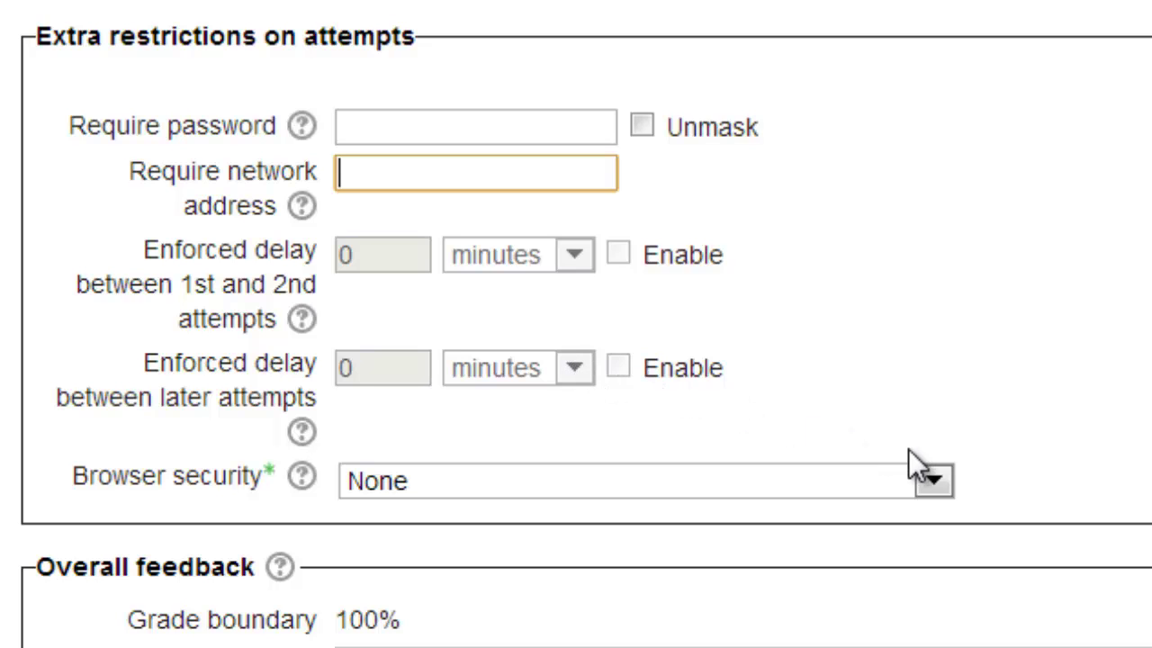
{"action": "left_click", "coordinate": [934, 479]}
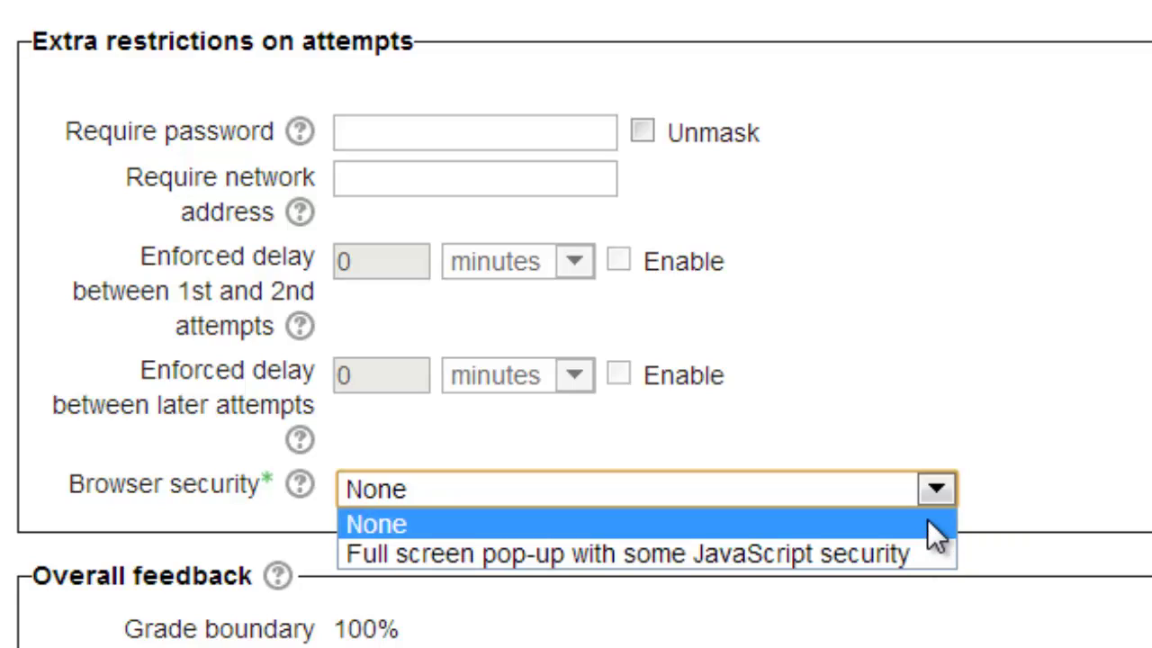
{"action": "left_click", "coordinate": [936, 524]}
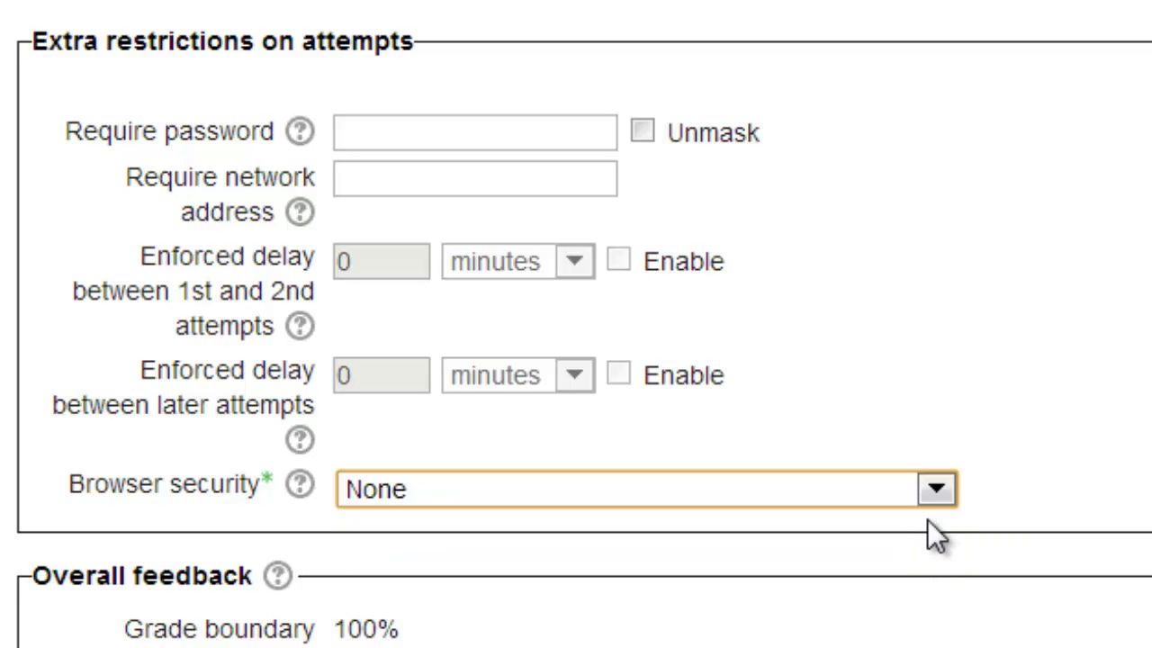
{"action": "left_click", "coordinate": [1013, 500]}
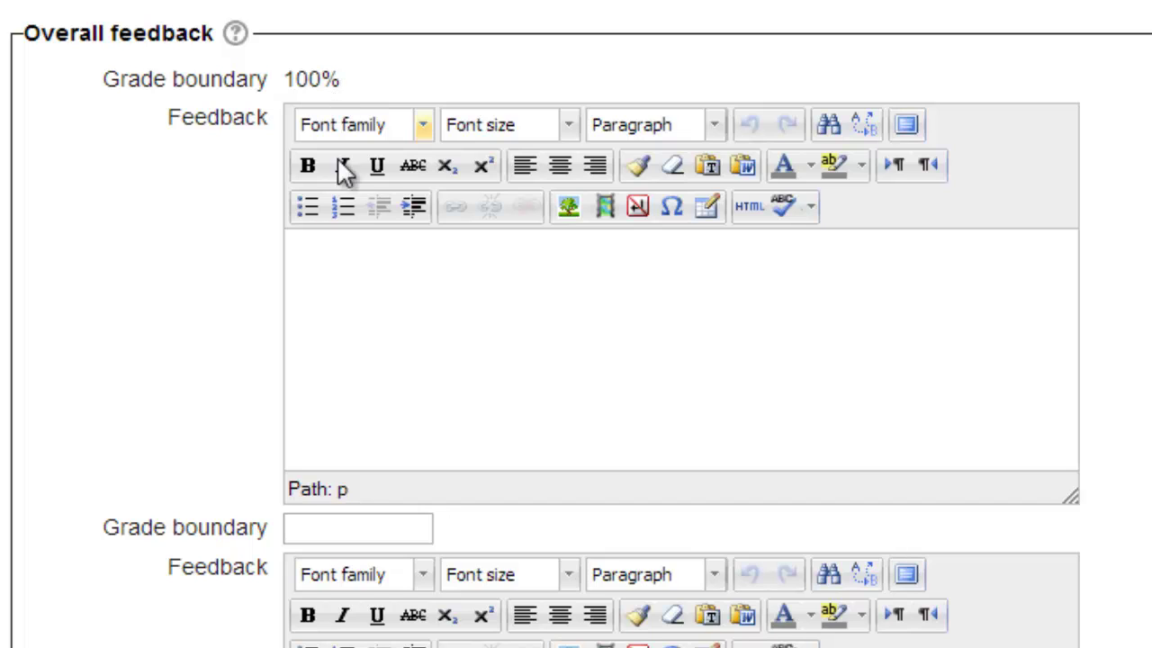
{"action": "left_click", "coordinate": [357, 531]}
{"action": "type", "text": "90%"}
{"action": "left_click", "coordinate": [418, 264]}
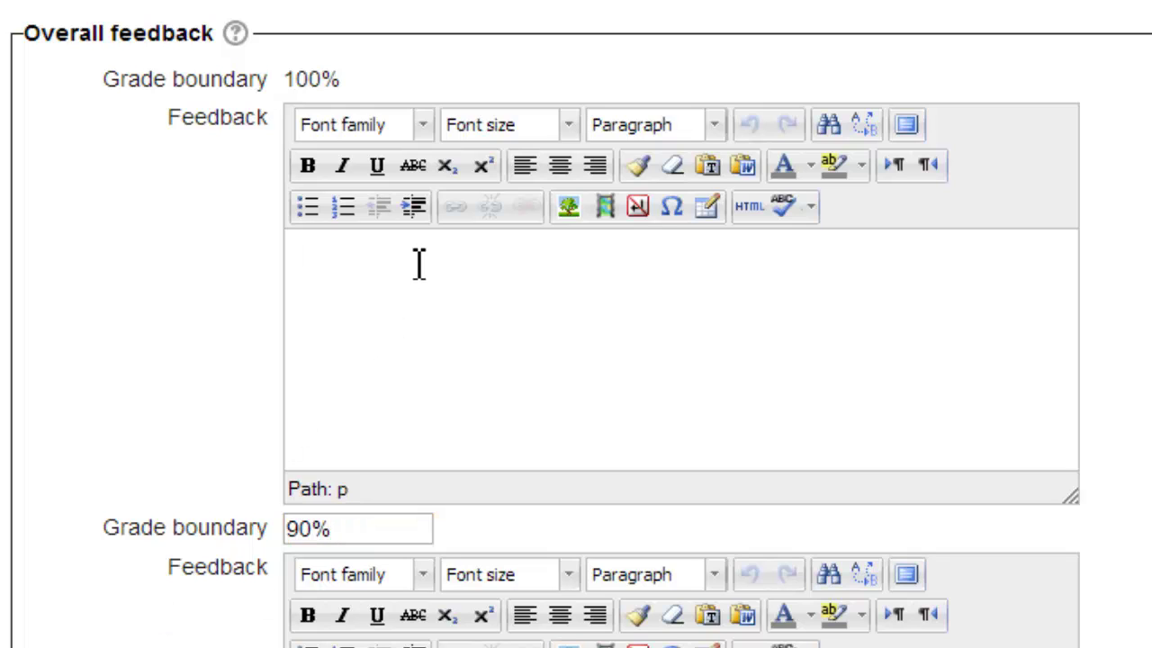
{"action": "type", "text": "\"A\""}
{"action": "scroll", "coordinate": [444, 373], "scroll_direction": "down", "scroll_amount": 5}
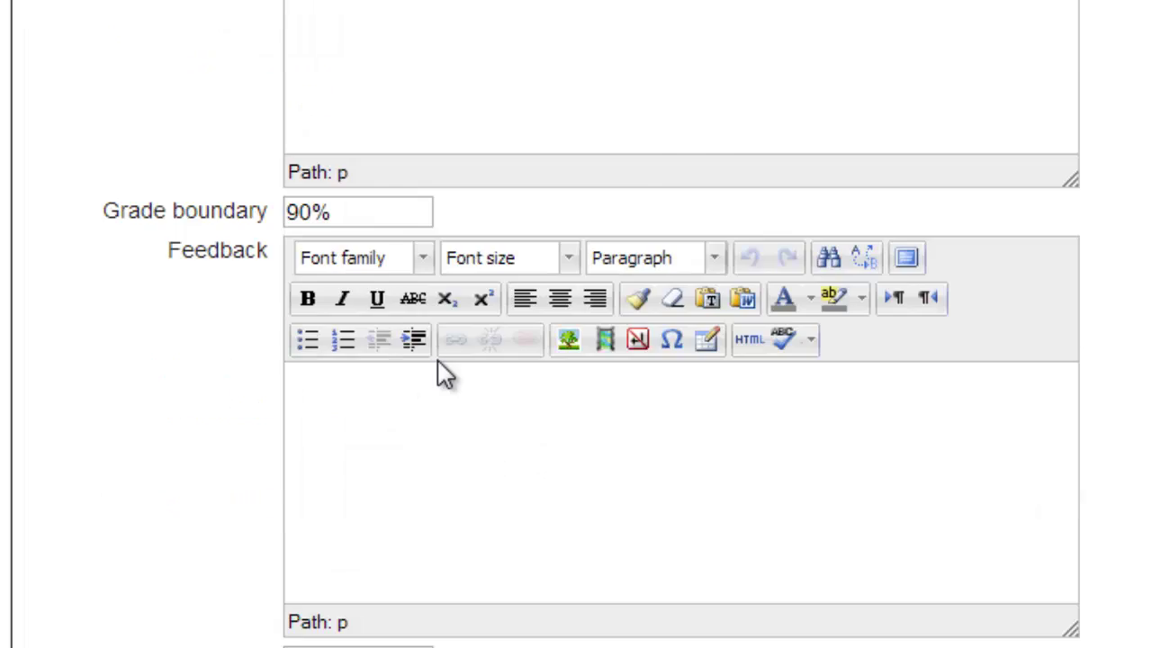
{"action": "left_click", "coordinate": [331, 505]}
{"action": "type", "text": "80%"}
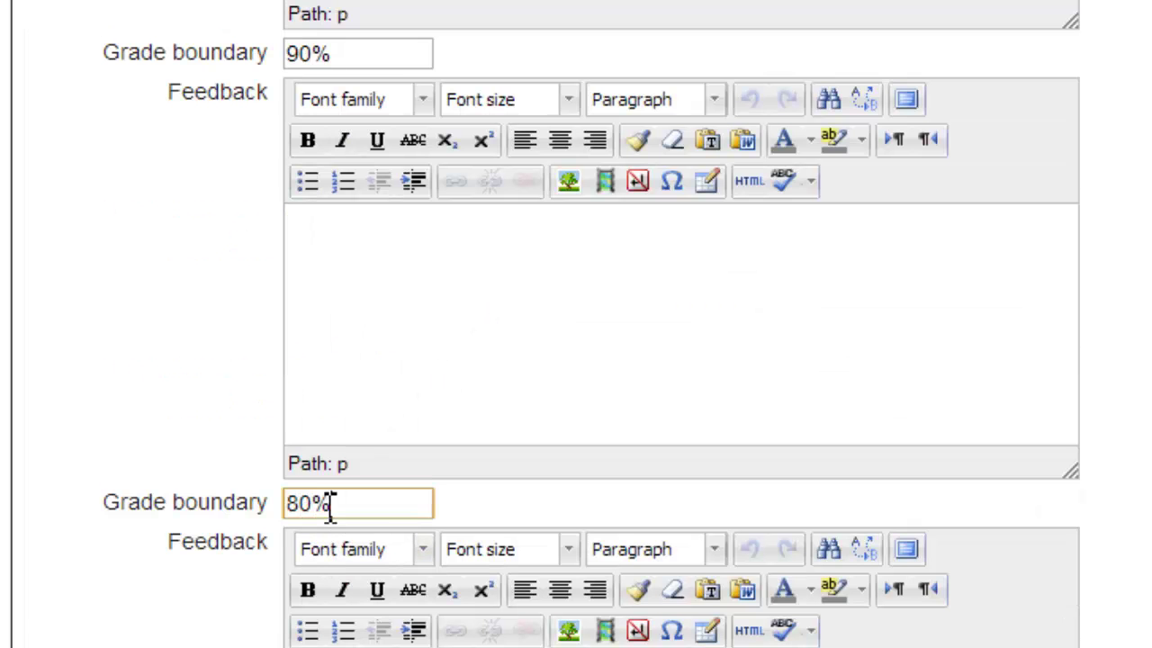
{"action": "left_click", "coordinate": [400, 258]}
{"action": "type", "text": "\"B\""}
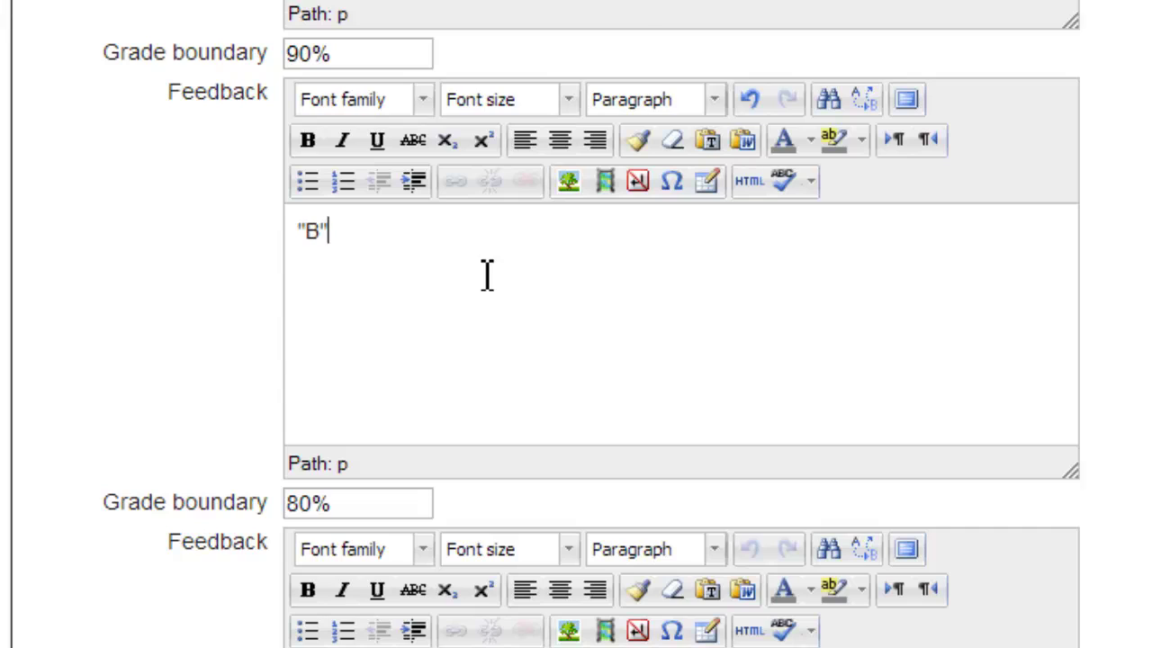
{"action": "scroll", "coordinate": [486, 280], "scroll_direction": "down", "scroll_amount": 3}
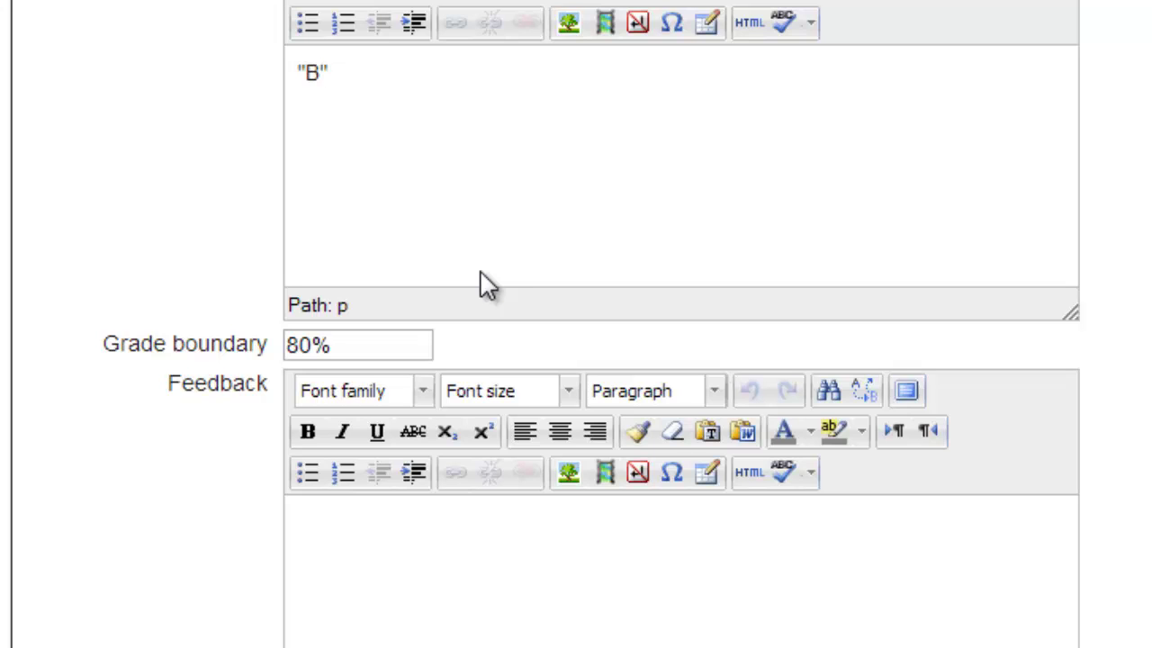
{"action": "scroll", "coordinate": [522, 22], "scroll_direction": "up", "scroll_amount": 3}
{"action": "scroll", "coordinate": [364, 117], "scroll_direction": "up", "scroll_amount": 5}
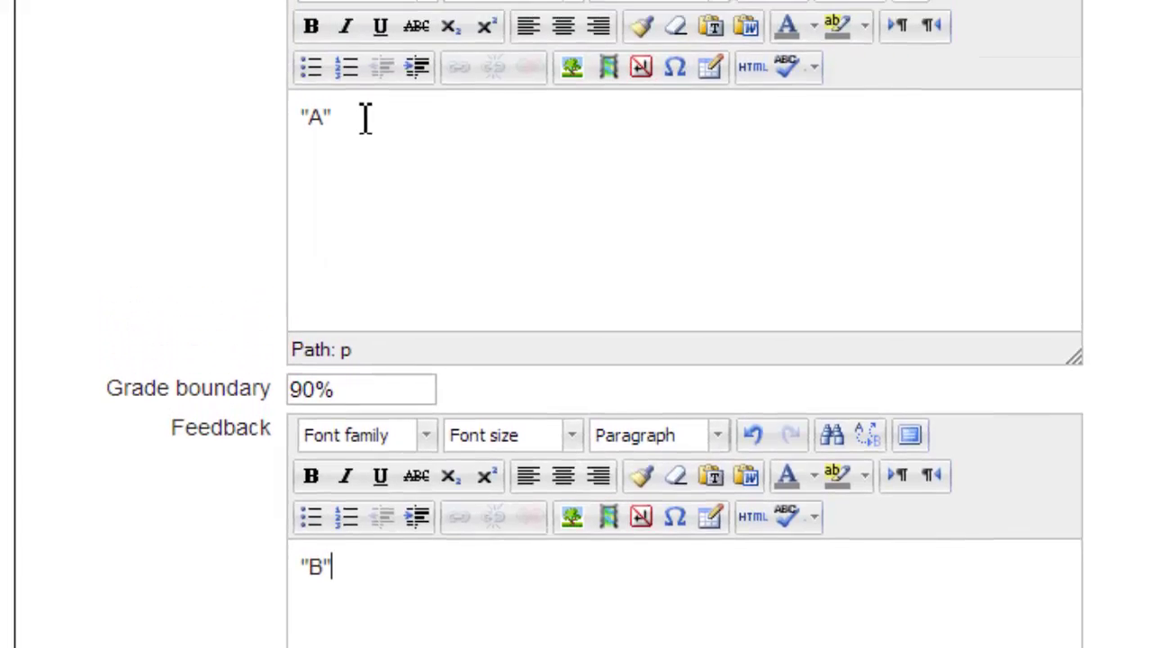
{"action": "left_click_drag", "start_coordinate": [365, 117], "coordinate": [301, 119]}
{"action": "scroll", "coordinate": [306, 126], "scroll_direction": "up", "scroll_amount": 3}
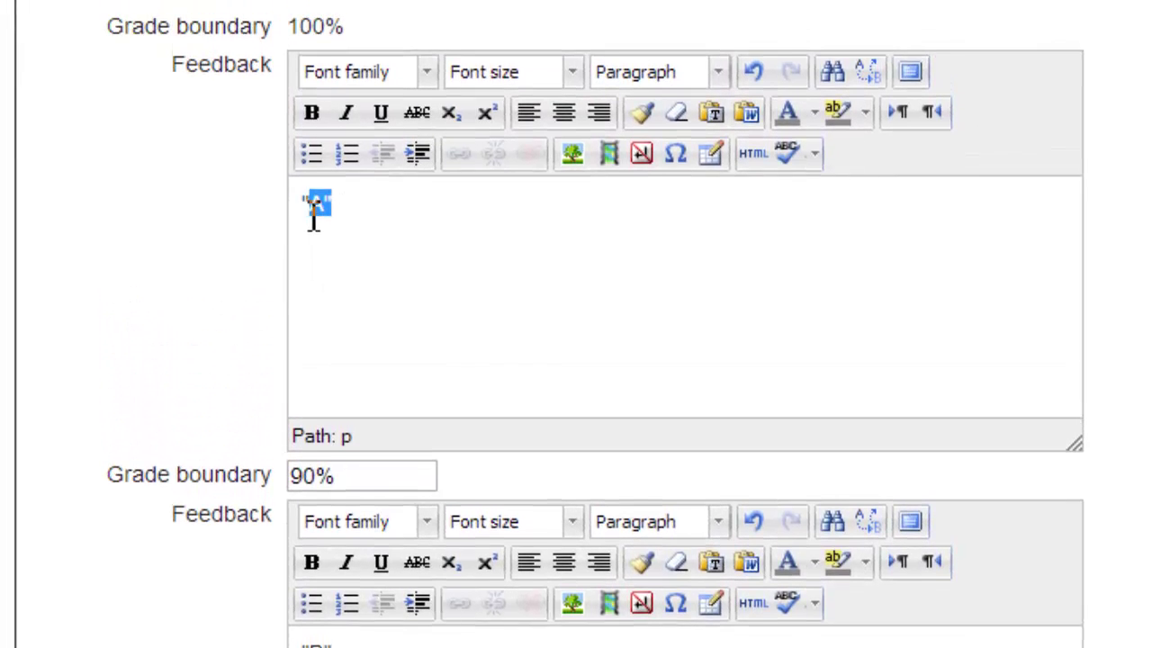
{"action": "type", "text": "Congratulations, you passed!"}
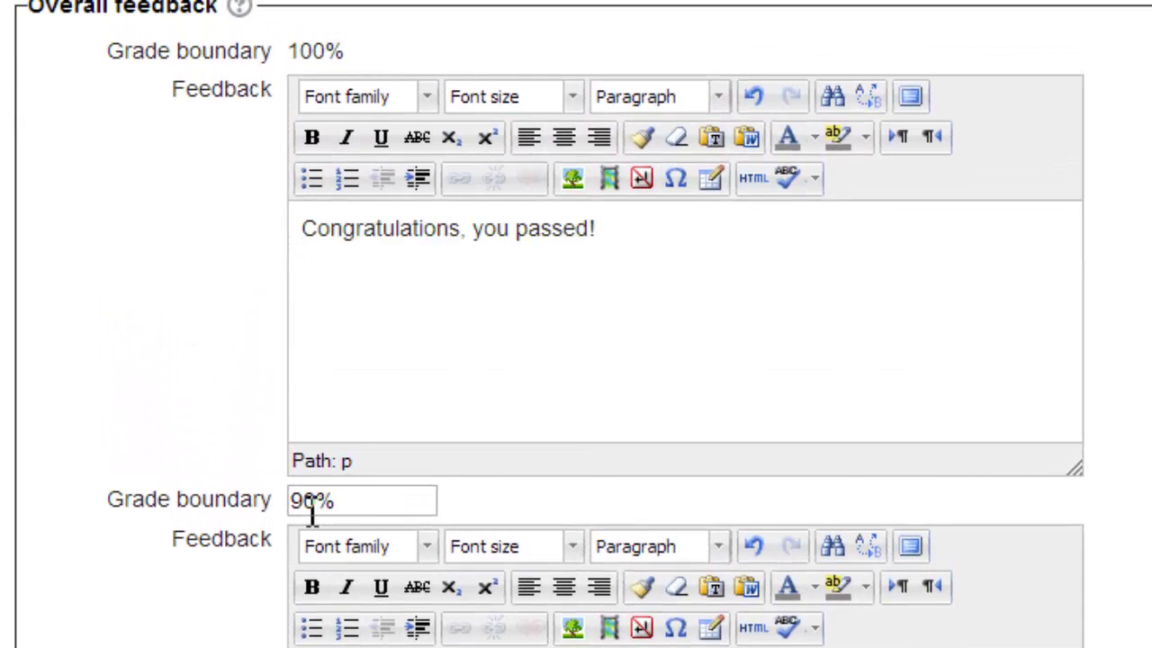
{"action": "left_click_drag", "start_coordinate": [306, 507], "coordinate": [300, 509]}
{"action": "type", "text": "7"}
{"action": "scroll", "coordinate": [361, 630], "scroll_direction": "down", "scroll_amount": 1}
{"action": "left_click_drag", "start_coordinate": [362, 629], "coordinate": [303, 633]}
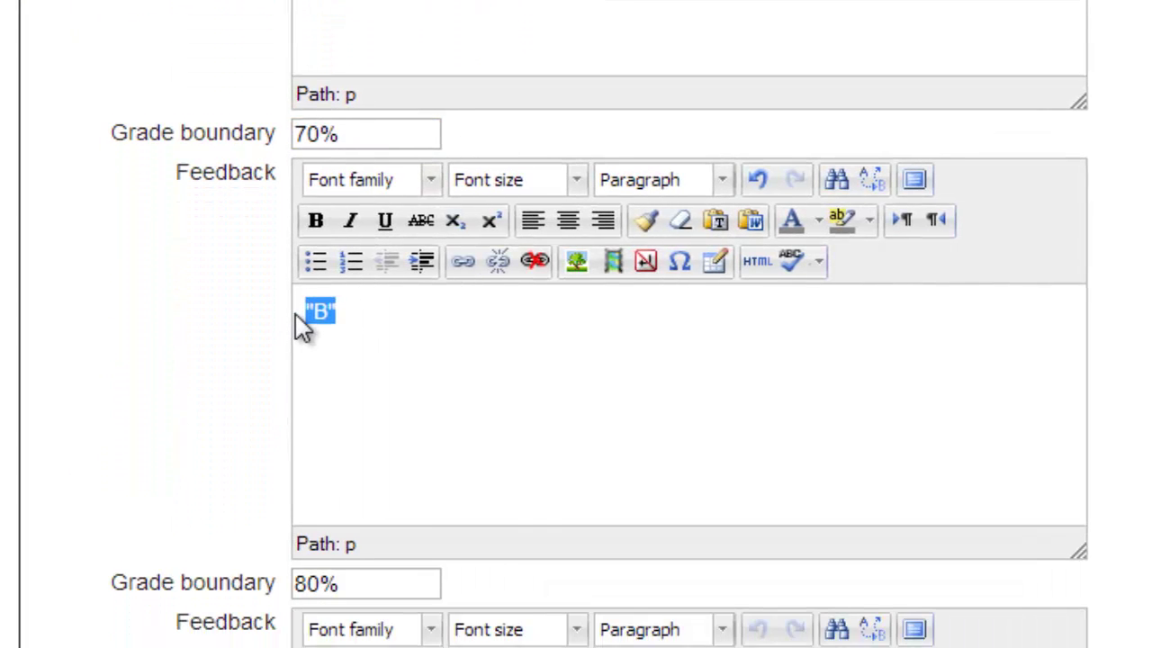
{"action": "key", "text": "BackSpace"}
{"action": "type", "text": "I am sorry, b"}
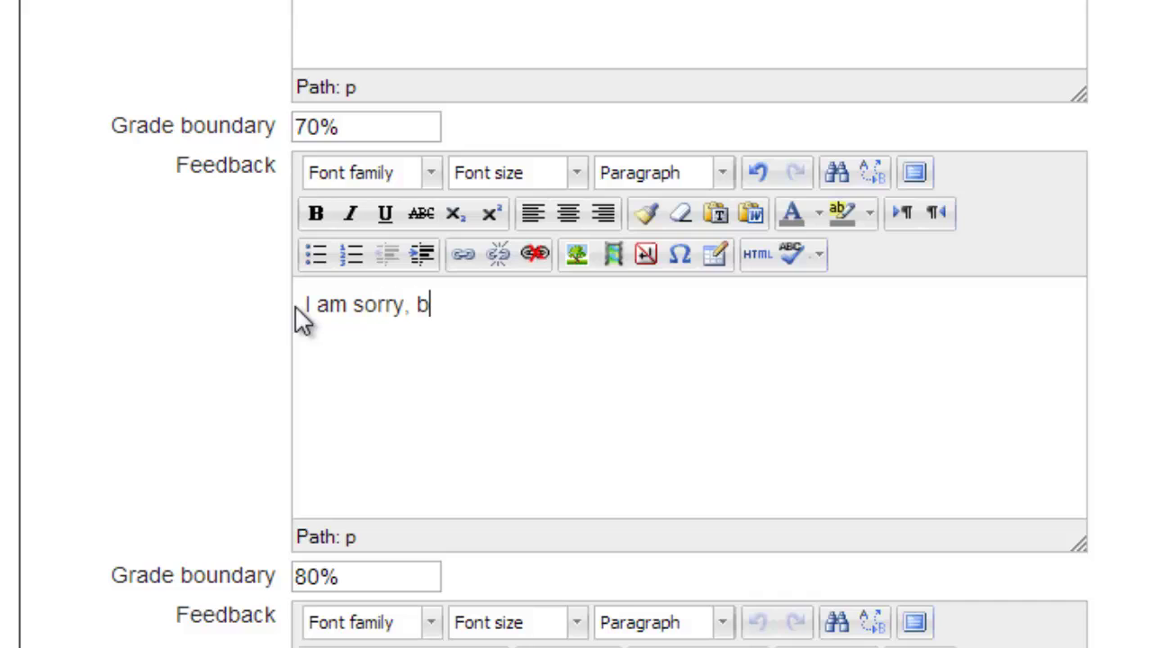
{"action": "type", "text": "ut you didn't"}
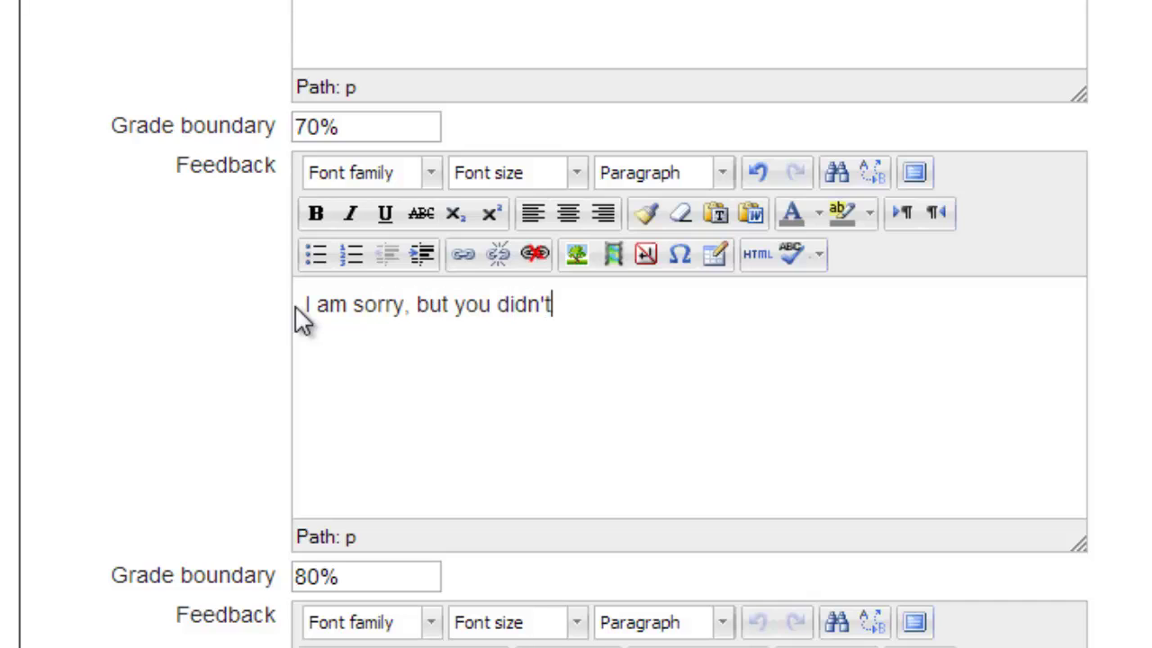
{"action": "type", "text": " pass the "}
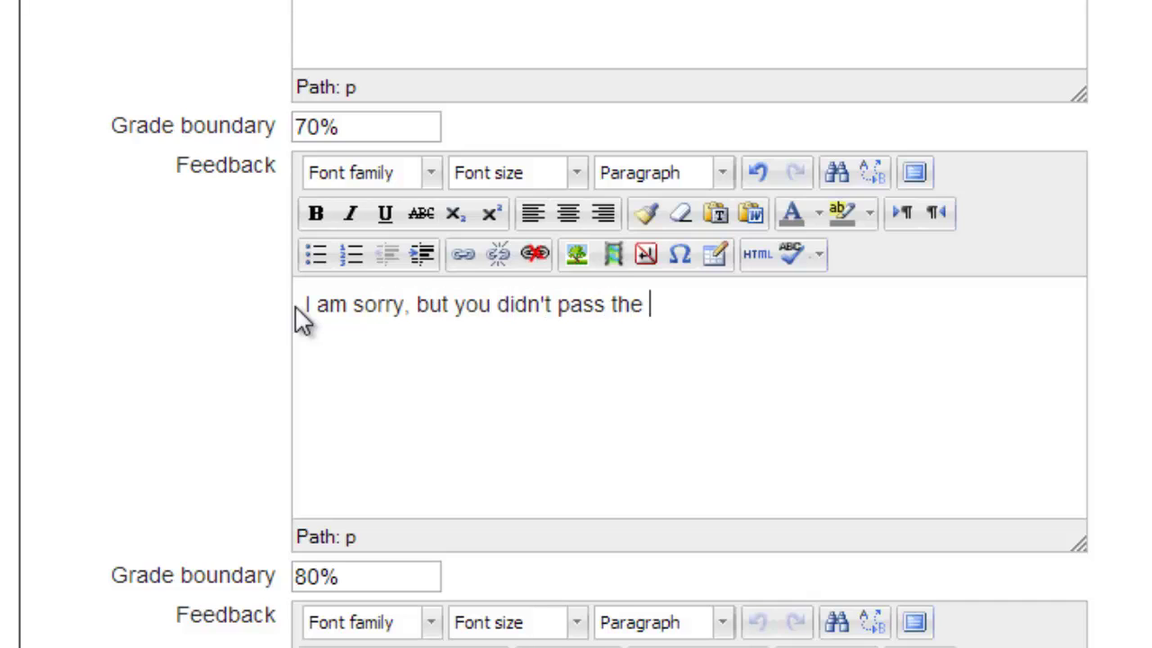
{"action": "type", "text": "quiz."}
{"action": "double_click", "coordinate": [295, 580]}
{"action": "key", "text": "BackSpace"}
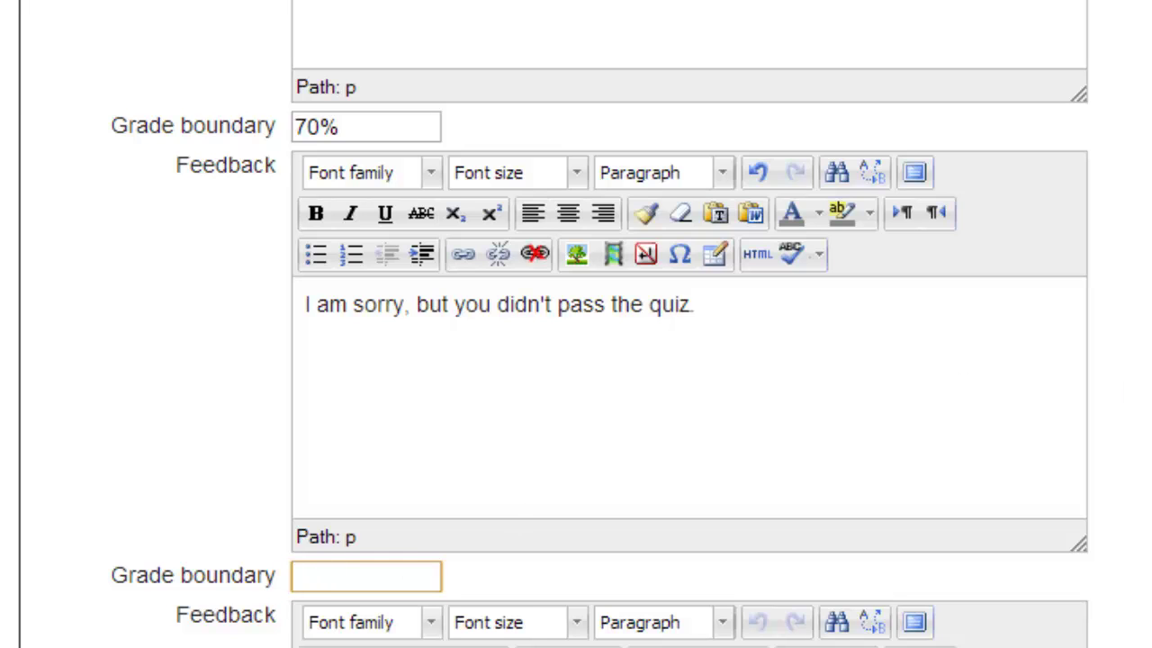
{"action": "scroll", "coordinate": [575, 324], "scroll_direction": "down", "scroll_amount": 15}
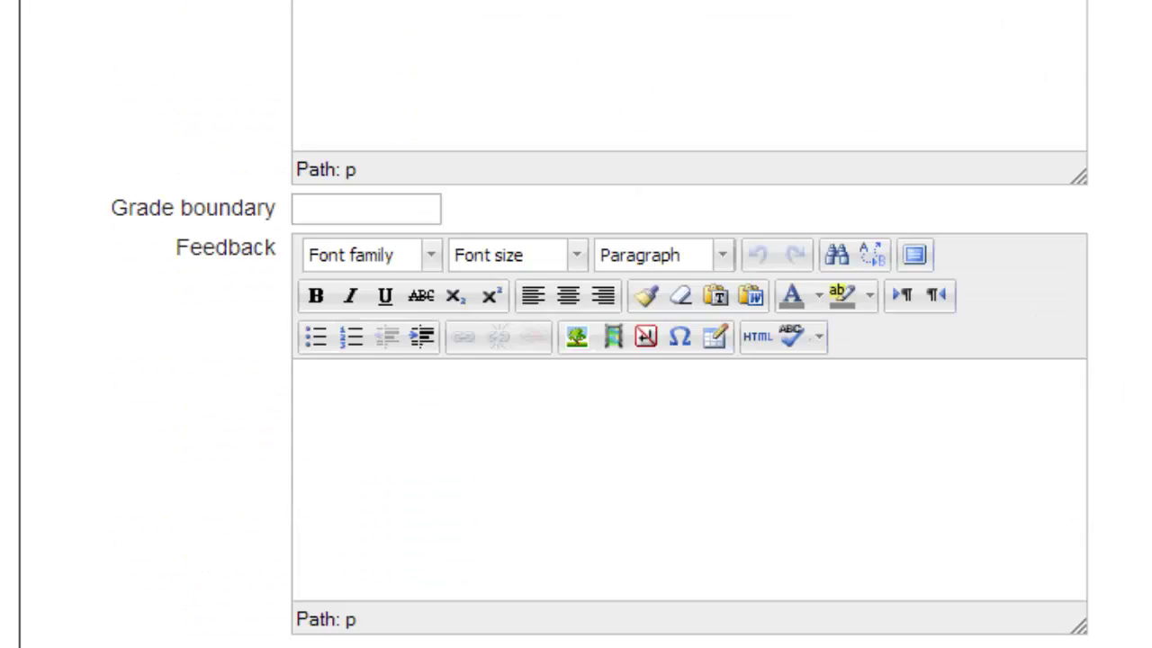
{"action": "scroll", "coordinate": [576, 324], "scroll_direction": "down", "scroll_amount": 3}
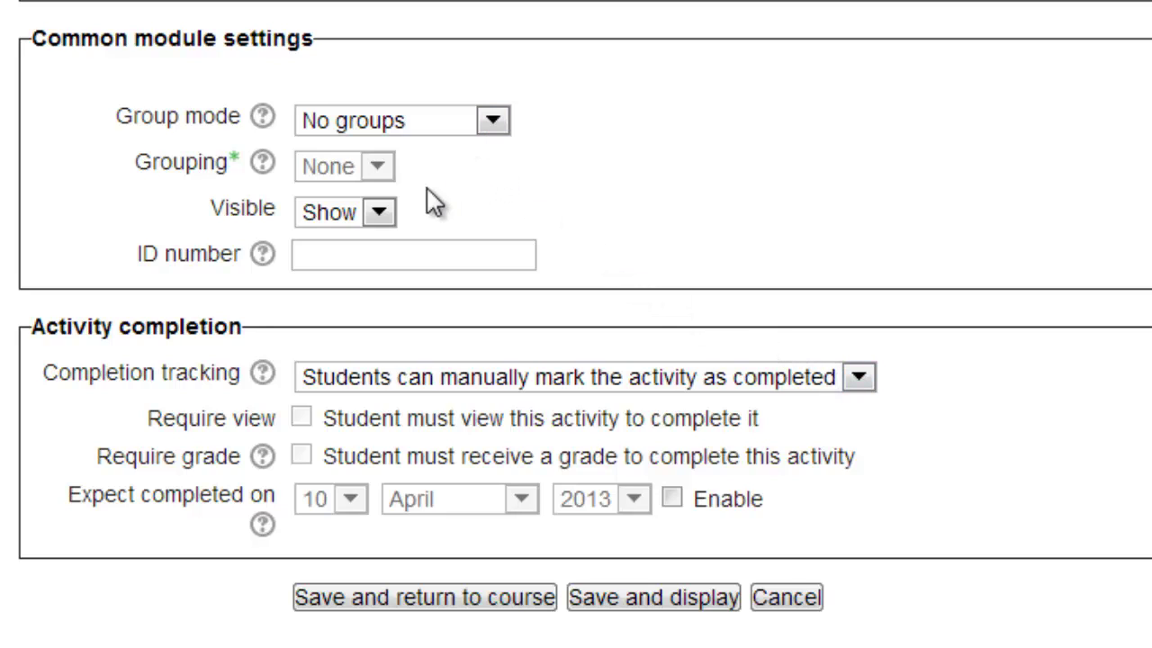
{"action": "left_click", "coordinate": [381, 211]}
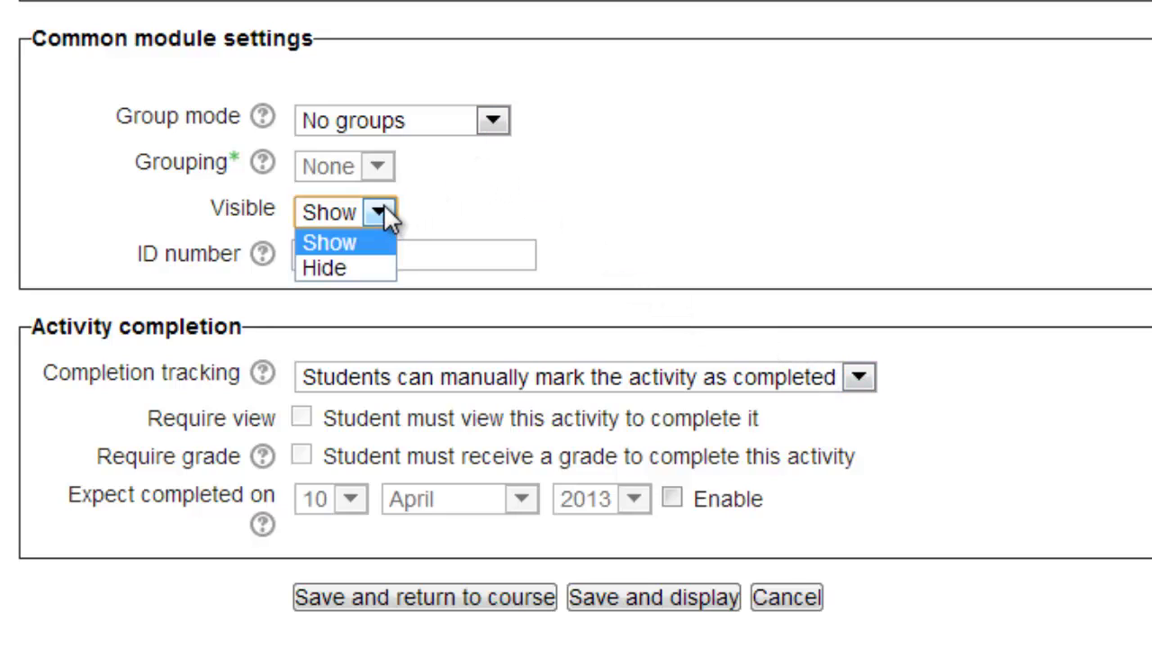
{"action": "left_click", "coordinate": [384, 207]}
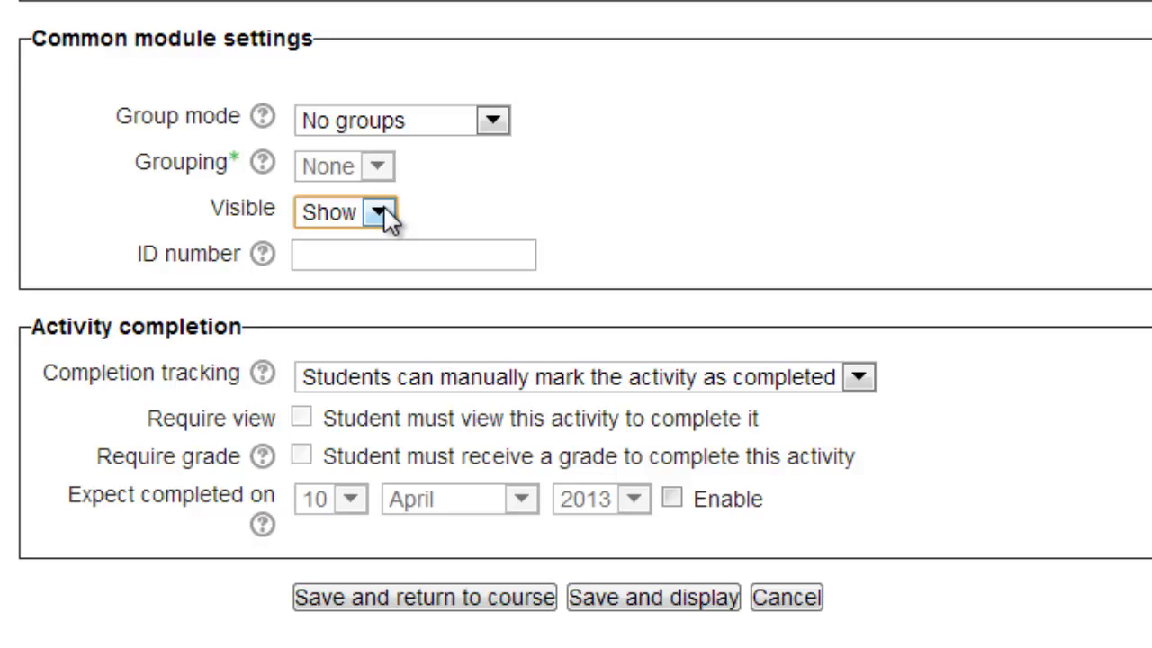
{"action": "left_click", "coordinate": [858, 379]}
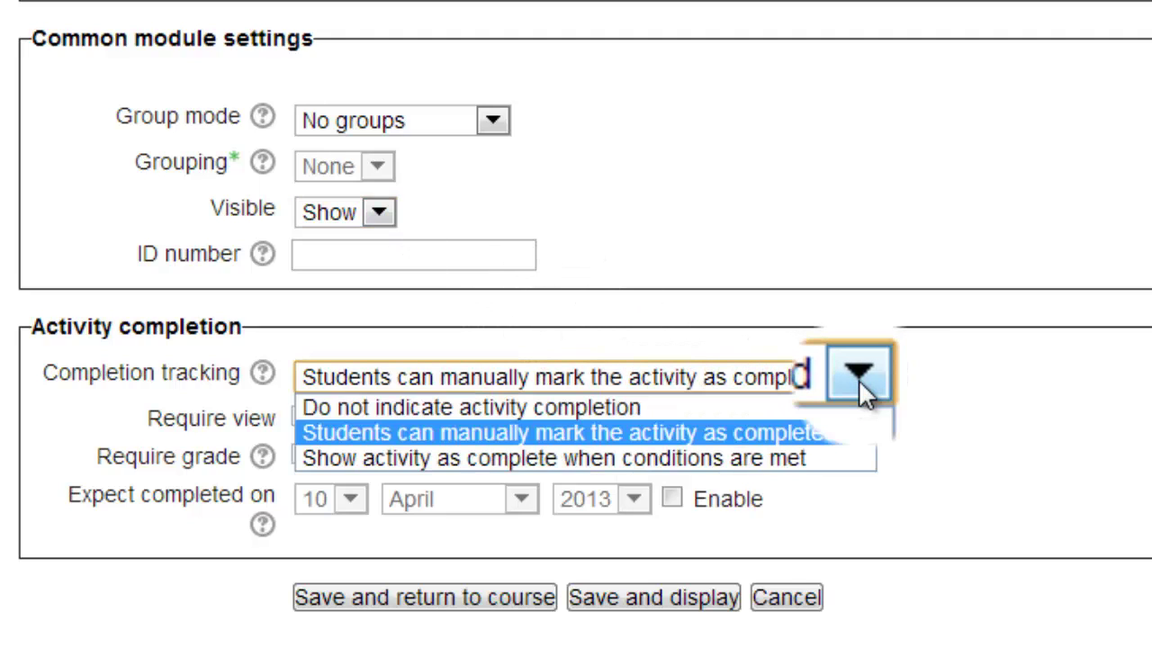
{"action": "left_click", "coordinate": [830, 433]}
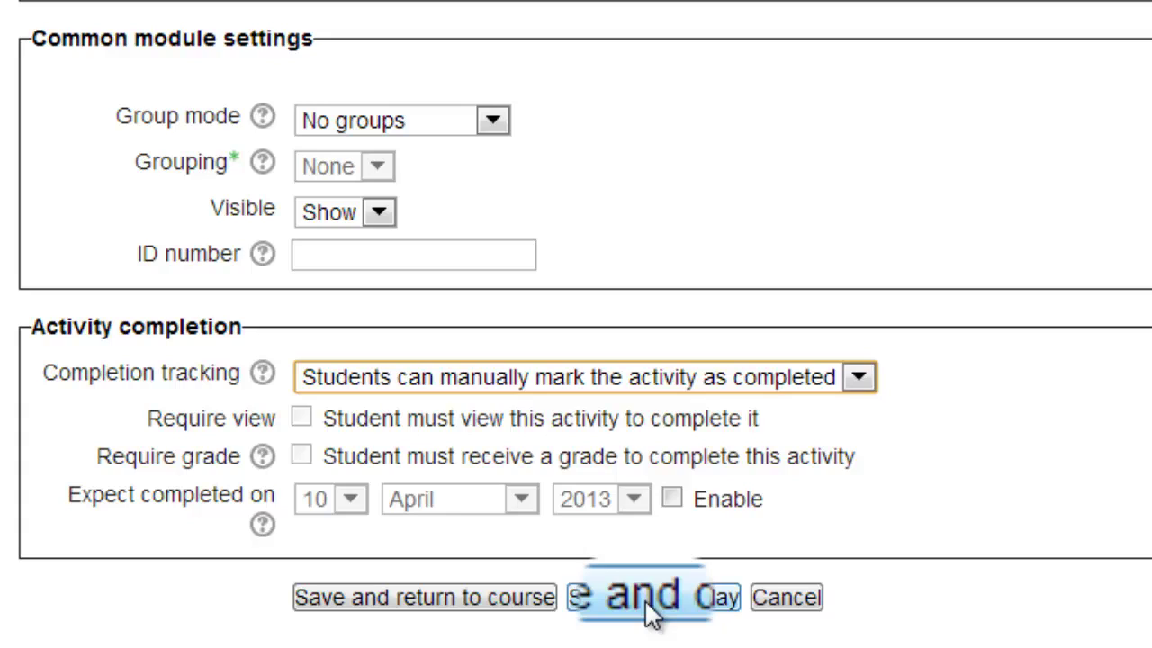
Save and return to the course, then open Quiz 3's info page noting no questions yet
{"action": "left_click", "coordinate": [471, 602]}
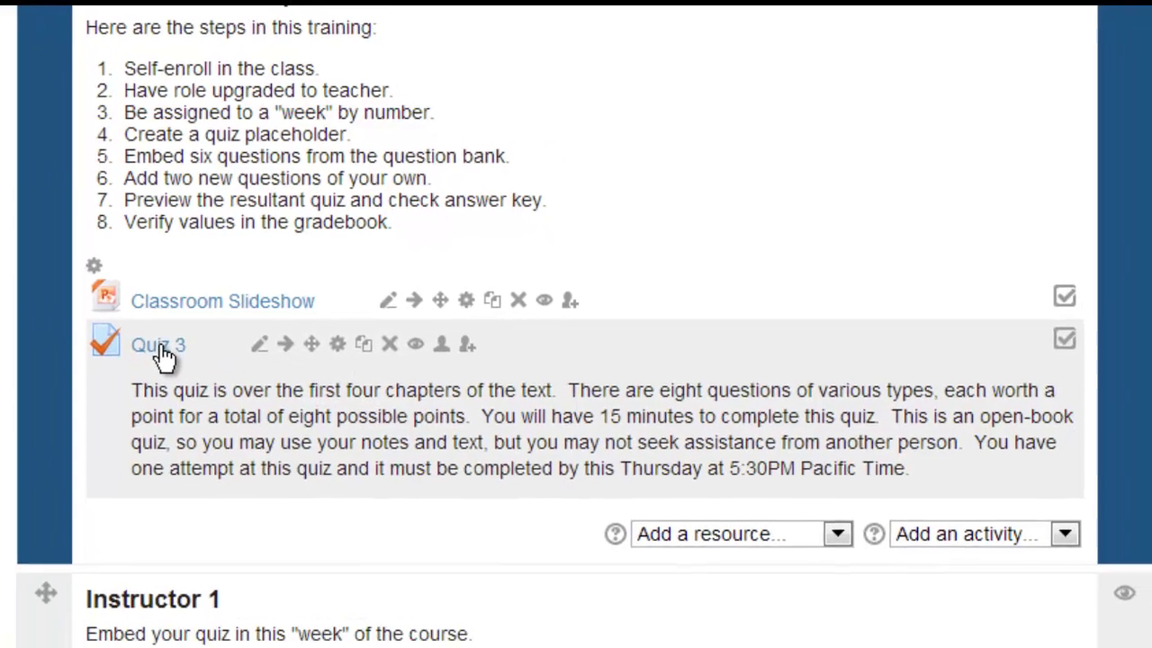
{"action": "left_click", "coordinate": [104, 412]}
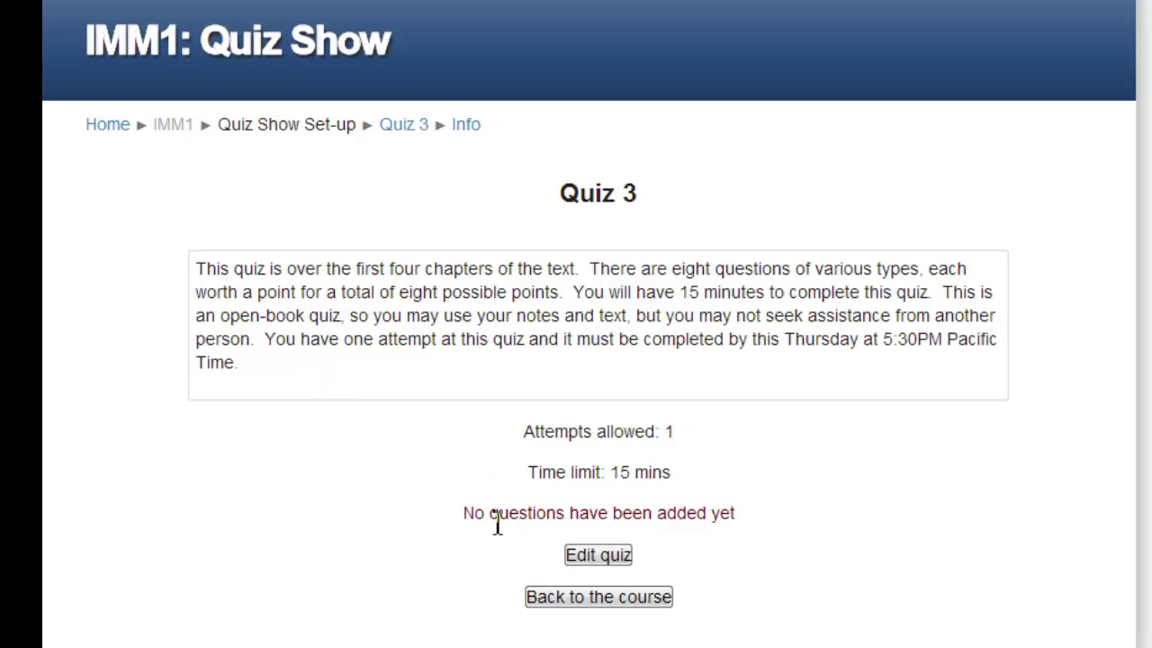
{"action": "left_click_drag", "start_coordinate": [460, 516], "coordinate": [617, 534]}
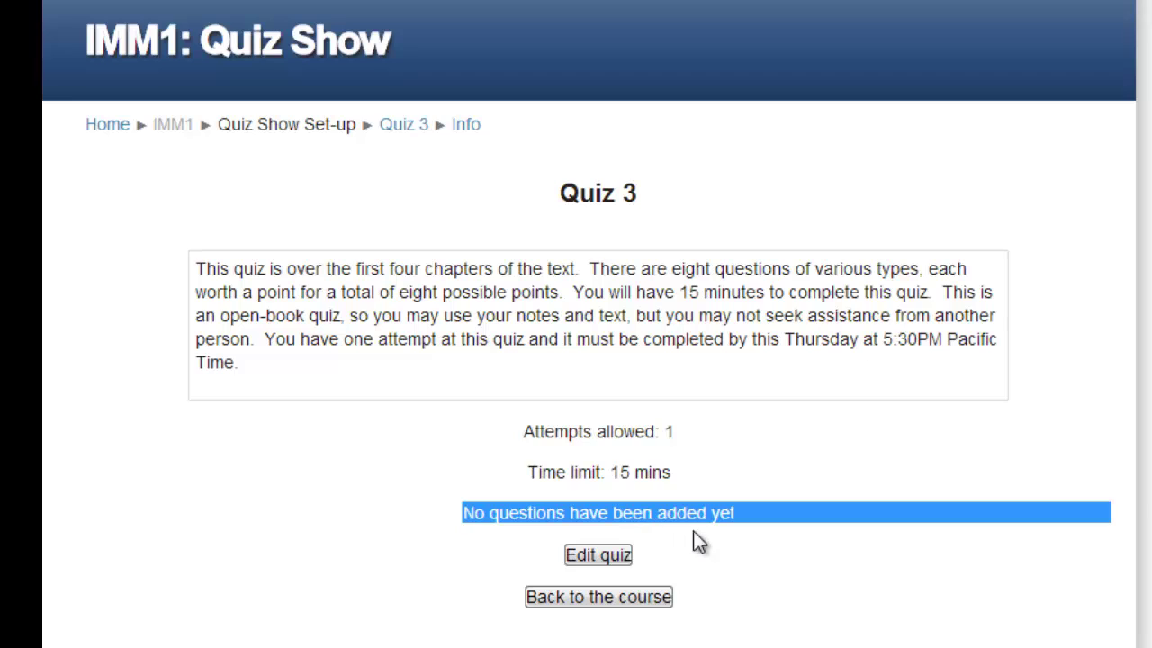
Open Quiz 3's Edit quiz page and show the 'Default for Practical Exercises (6)' category
{"action": "left_click", "coordinate": [600, 554]}
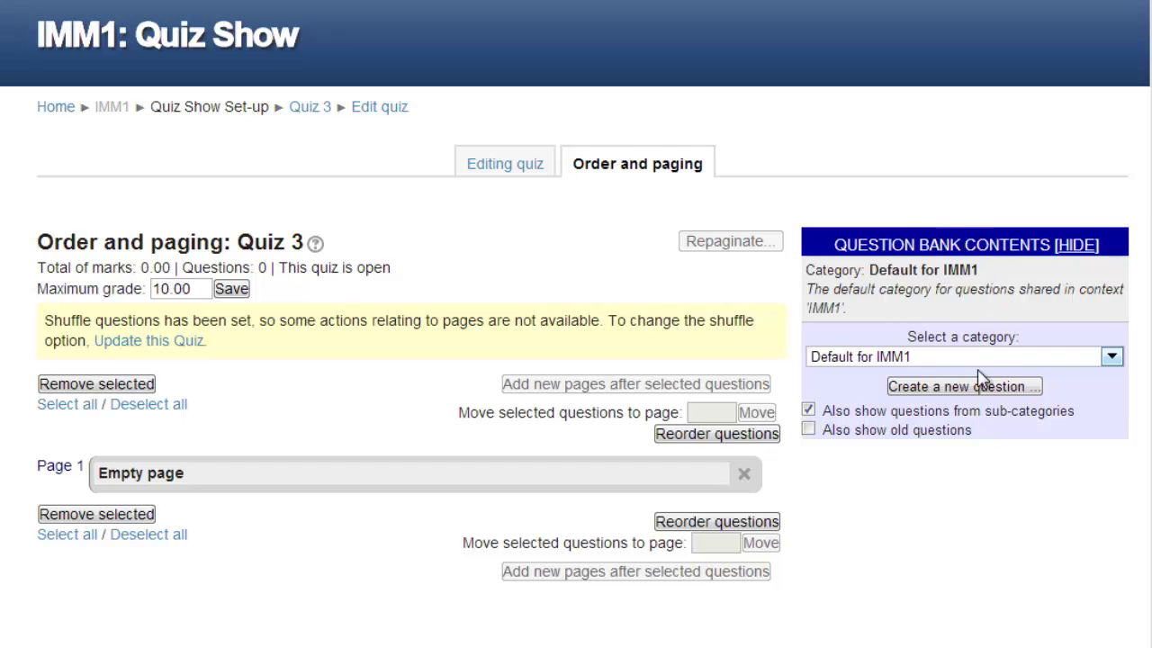
{"action": "left_click", "coordinate": [1111, 359]}
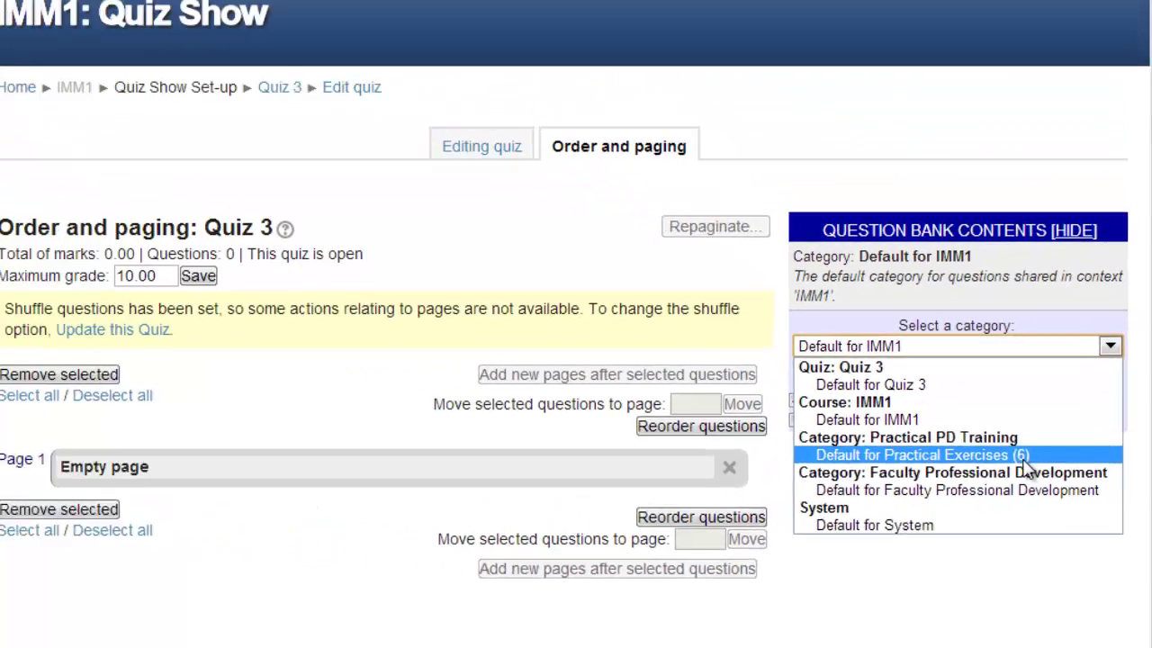
{"action": "left_click", "coordinate": [896, 270]}
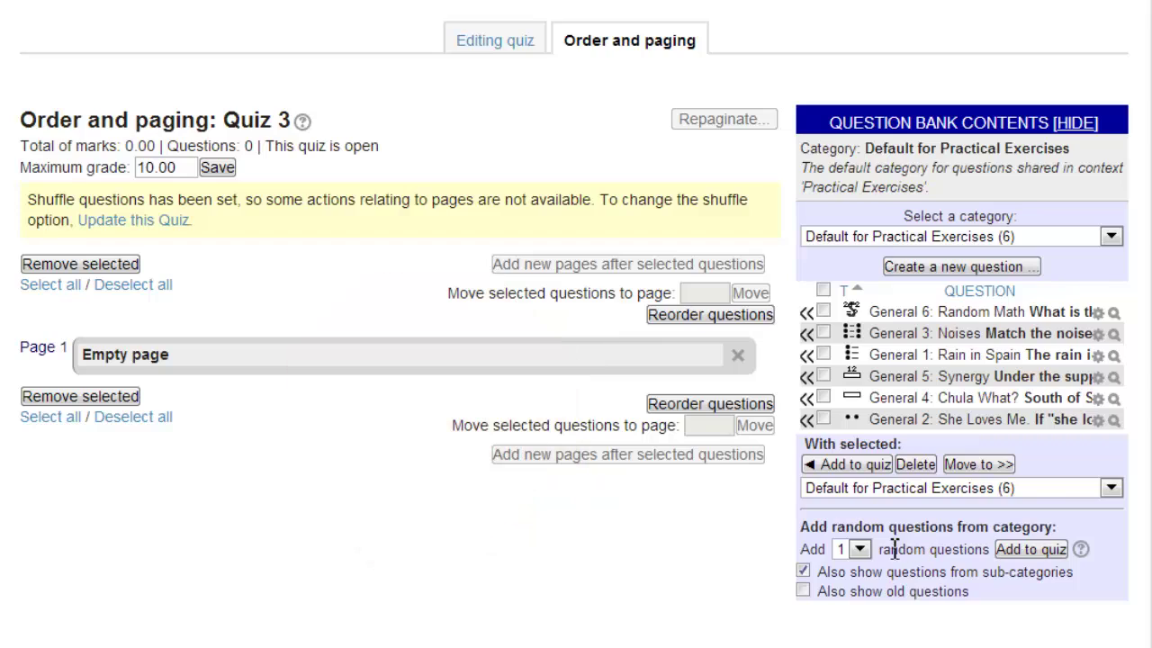
{"action": "left_click", "coordinate": [860, 550]}
{"action": "left_click", "coordinate": [861, 552]}
Select all six bank questions and add them to Quiz 3
{"action": "left_click", "coordinate": [824, 291]}
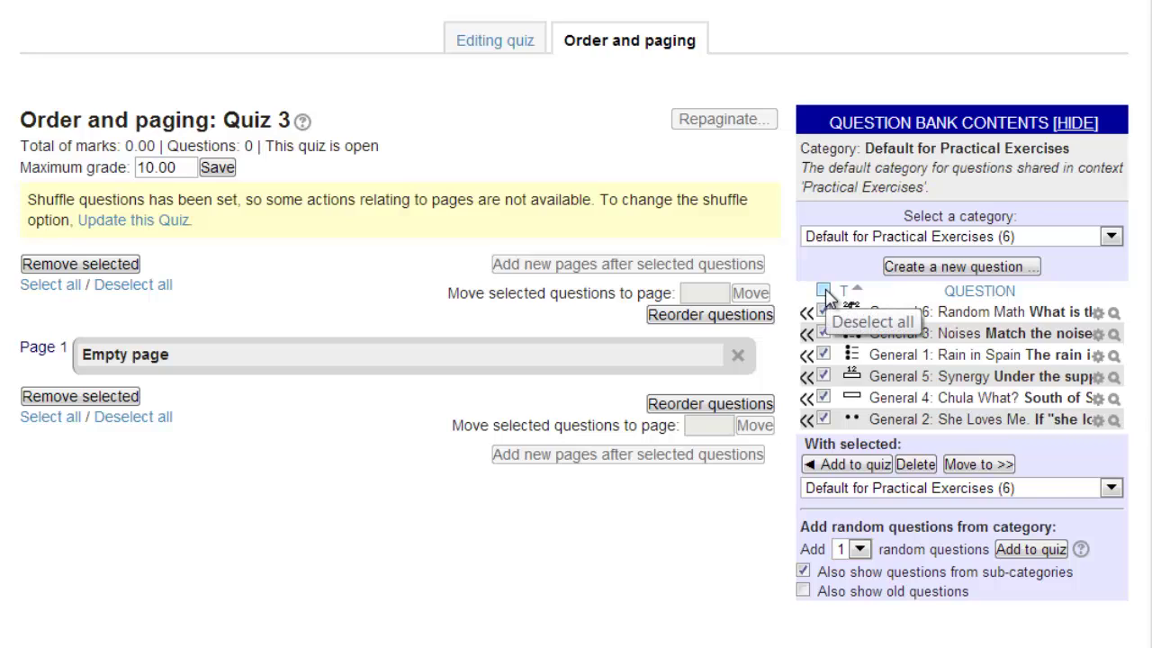
{"action": "left_click", "coordinate": [843, 467]}
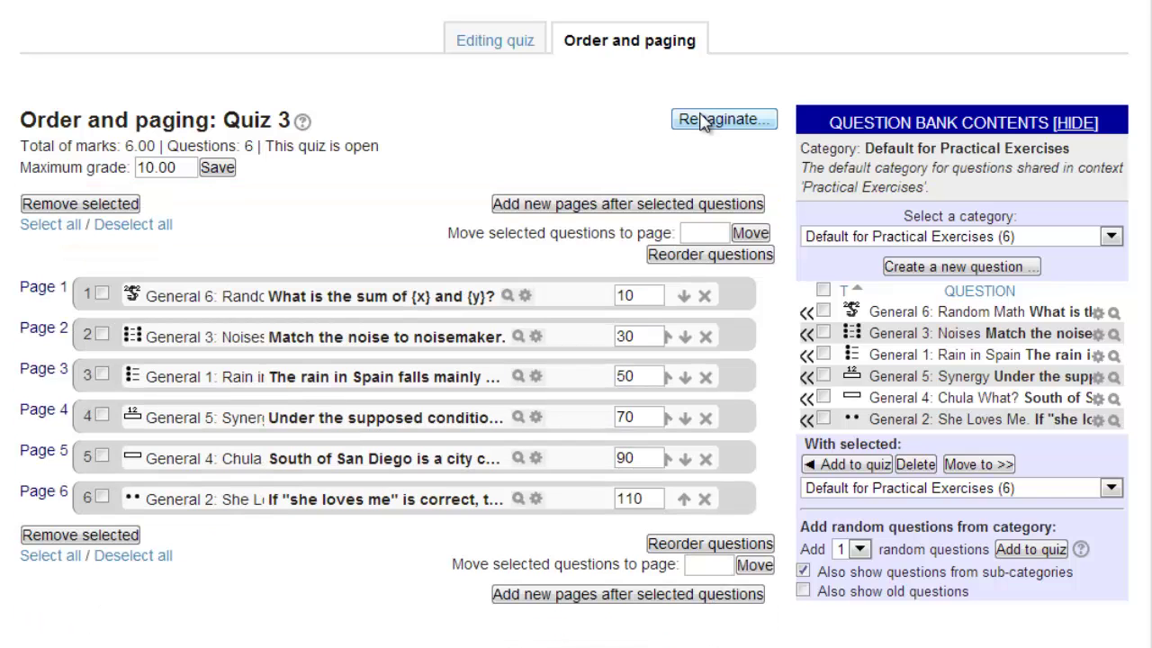
Repaginate Quiz 3 to 8 questions per page, placing all six on Page 1
{"action": "left_click", "coordinate": [705, 122]}
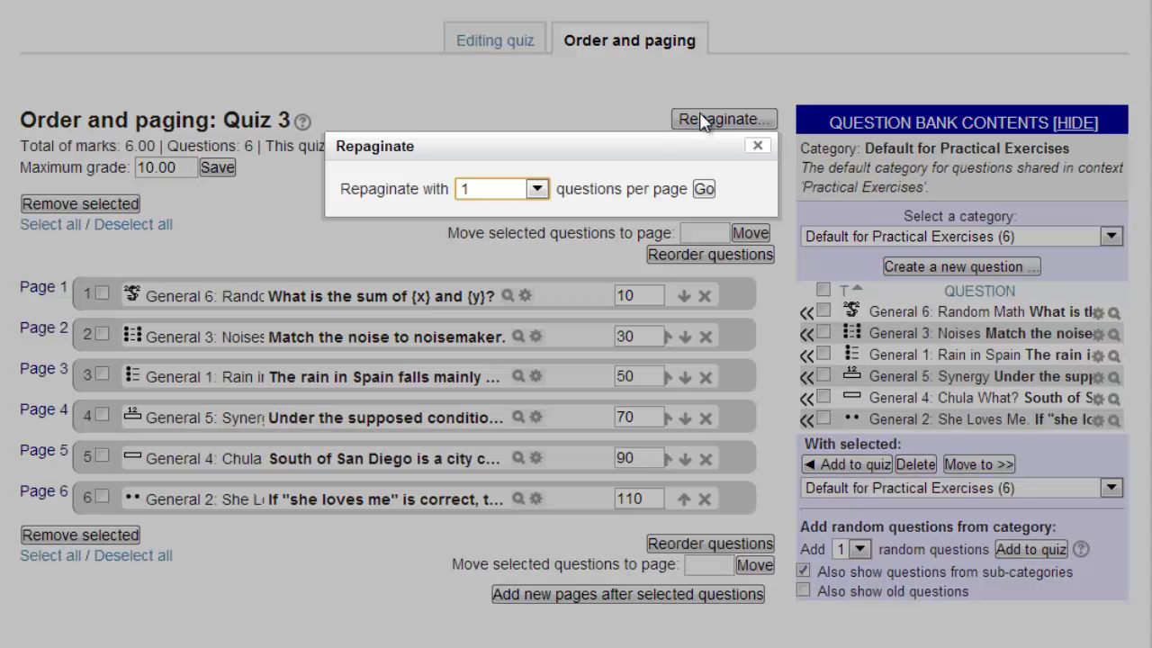
{"action": "left_click", "coordinate": [536, 188]}
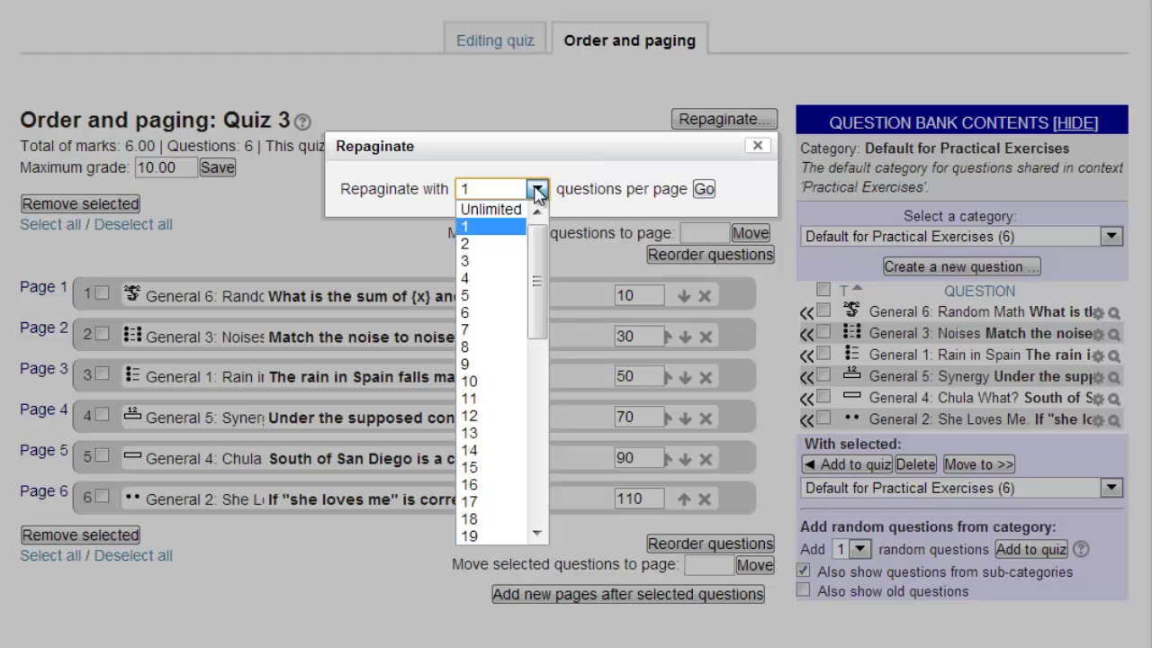
{"action": "left_click", "coordinate": [493, 348]}
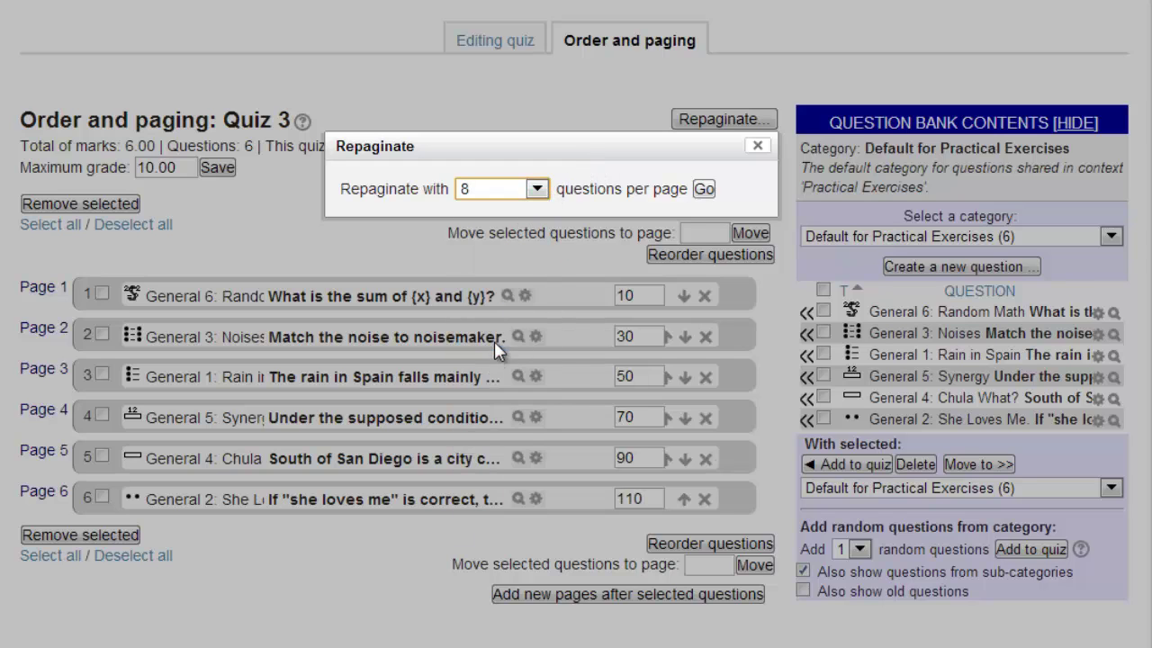
{"action": "left_click", "coordinate": [696, 194]}
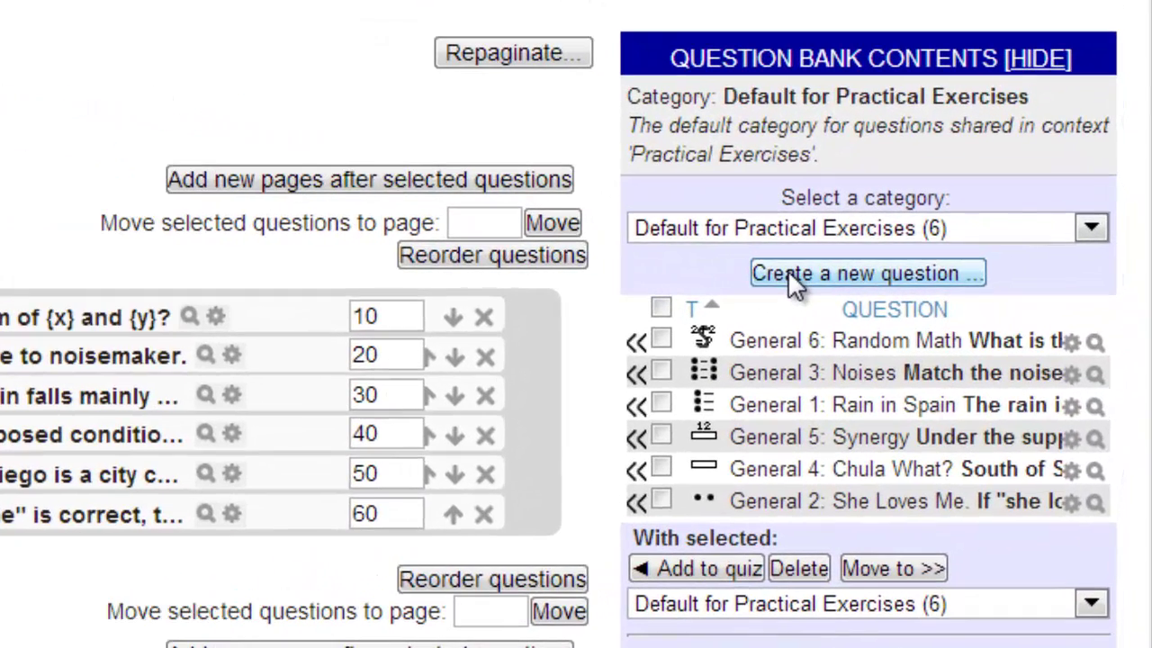
Begin a new question and pick True/False after comparing other type descriptions
{"action": "left_click", "coordinate": [789, 276]}
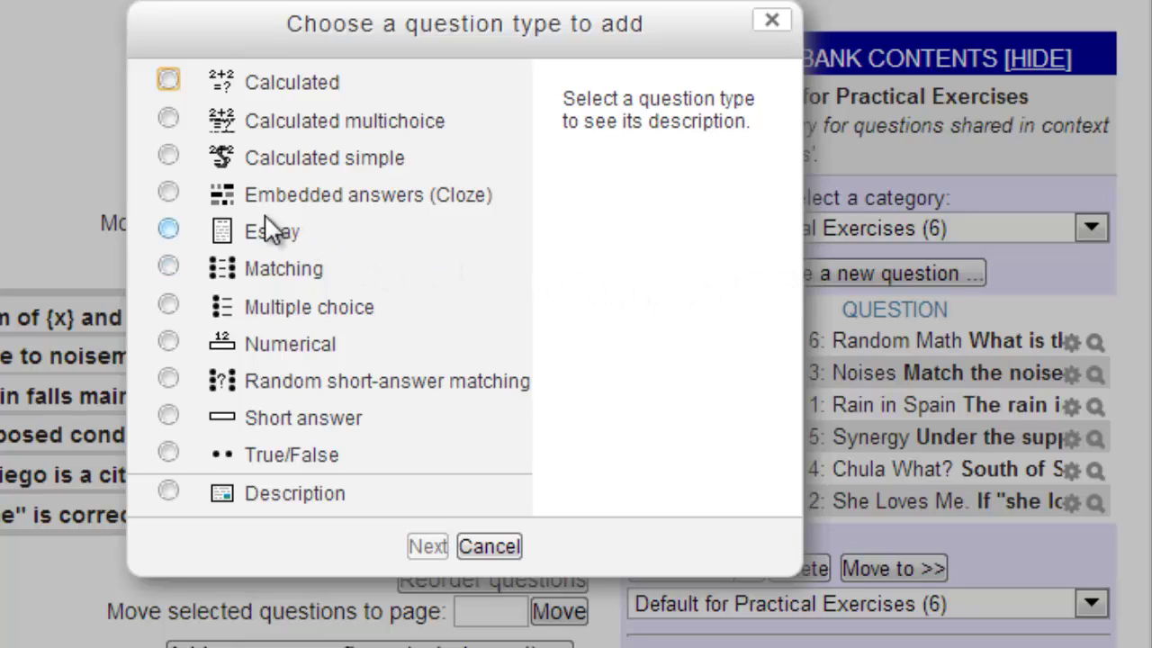
{"action": "left_click", "coordinate": [168, 453]}
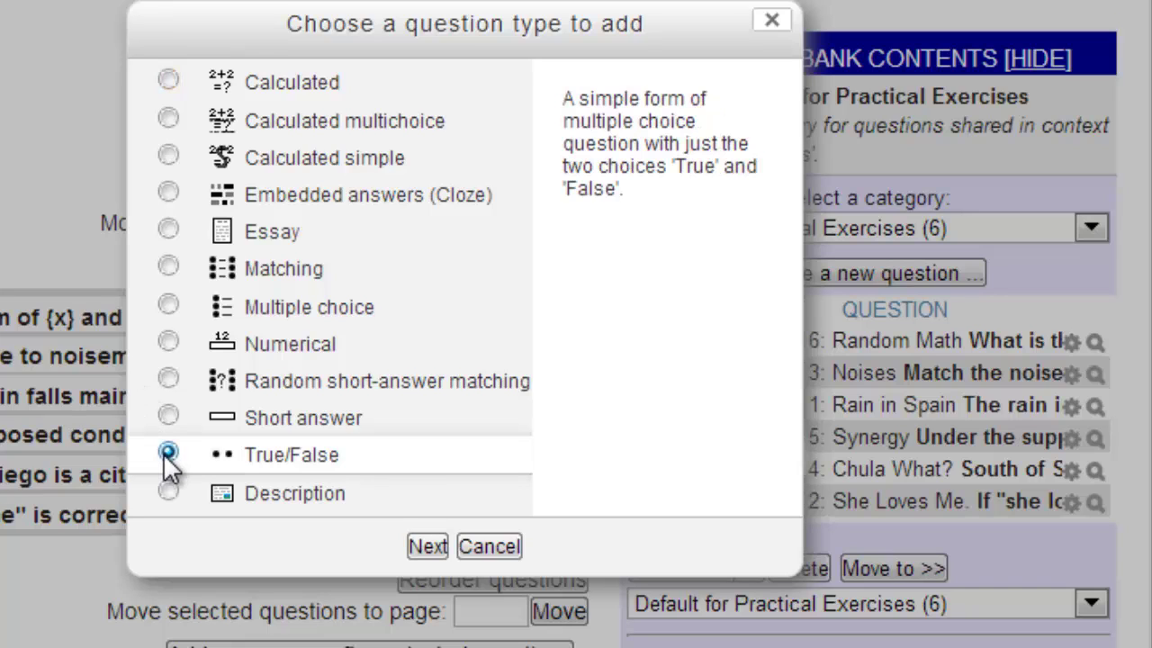
{"action": "left_click", "coordinate": [169, 379]}
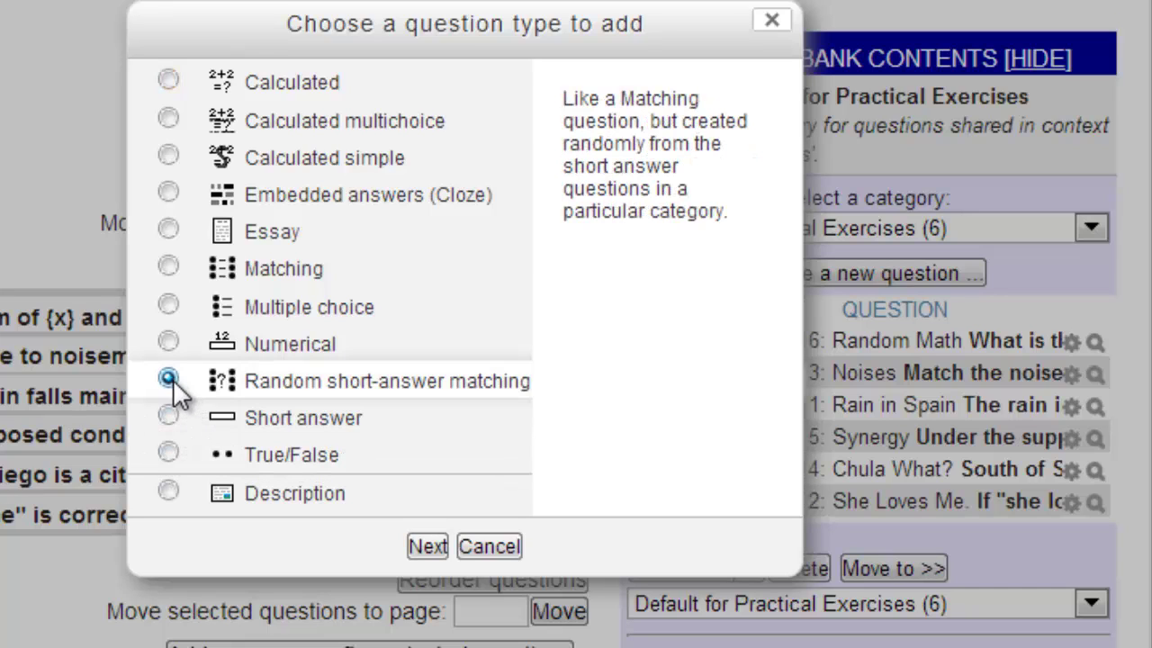
{"action": "left_click", "coordinate": [169, 268]}
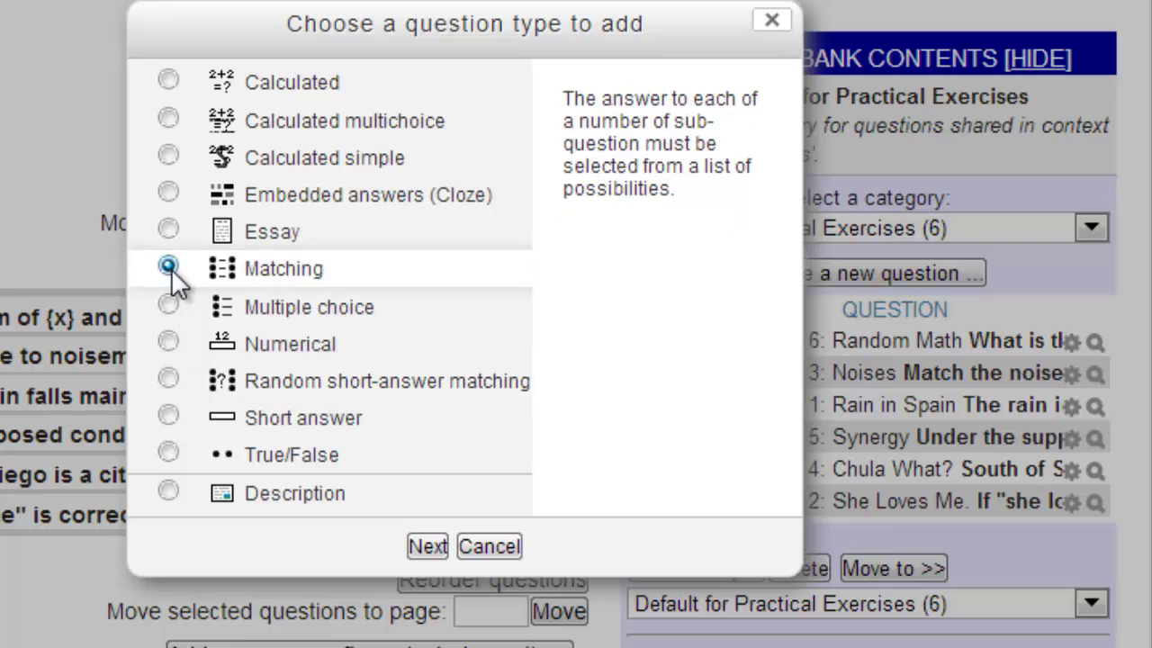
{"action": "left_click", "coordinate": [169, 194]}
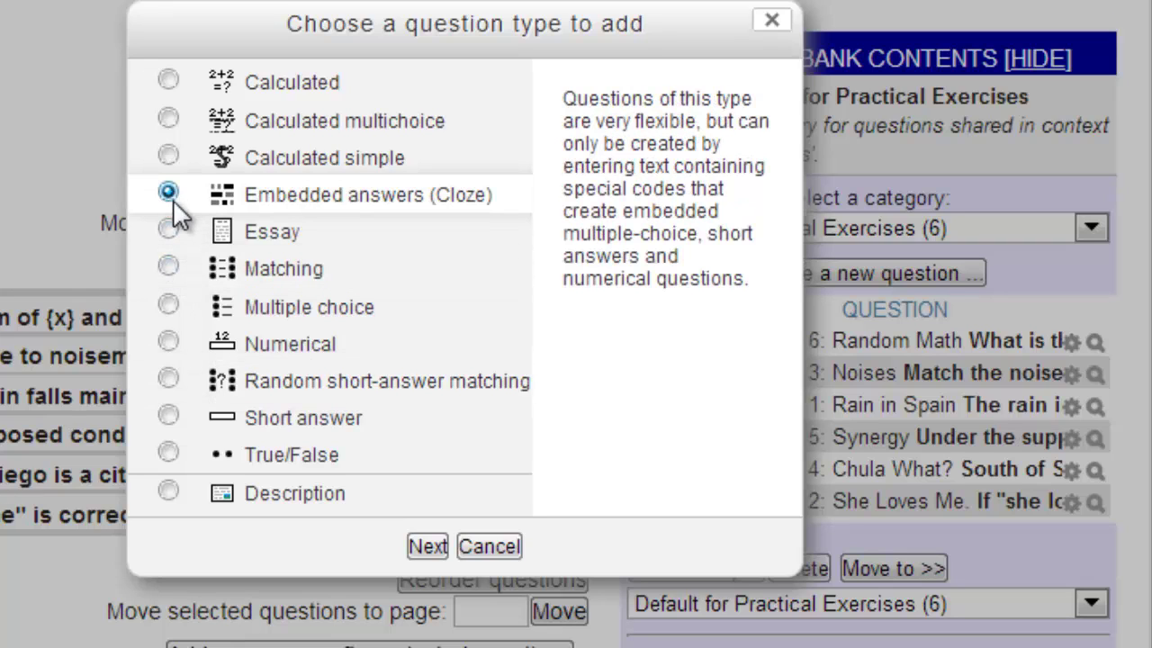
{"action": "left_click", "coordinate": [169, 453]}
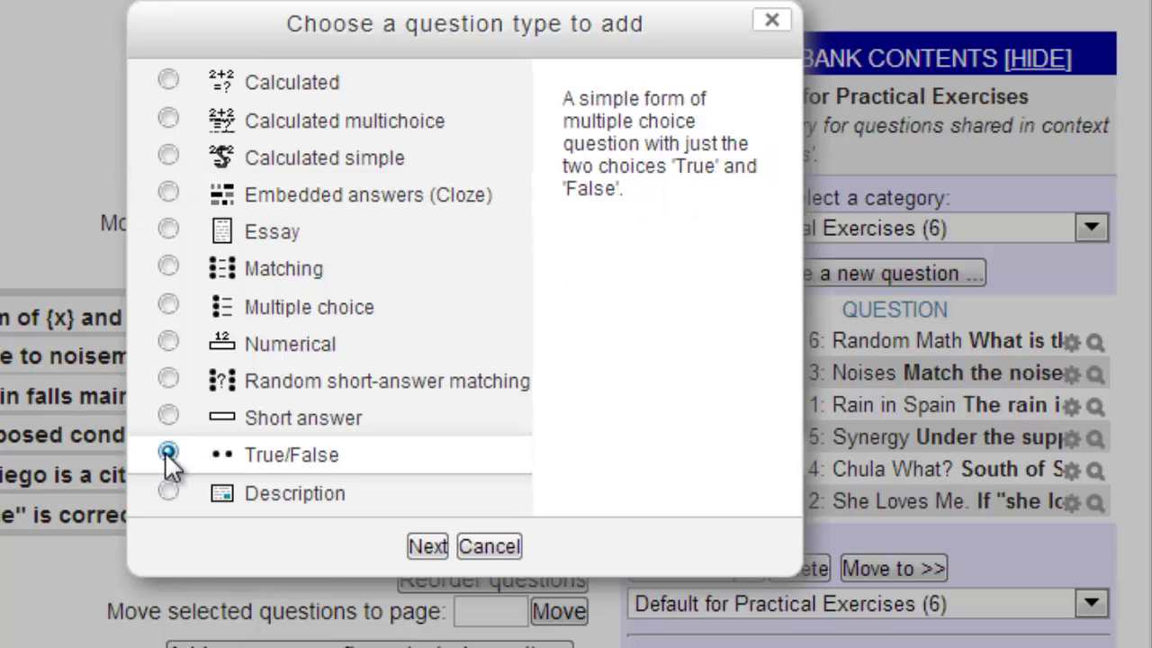
{"action": "left_click", "coordinate": [427, 547]}
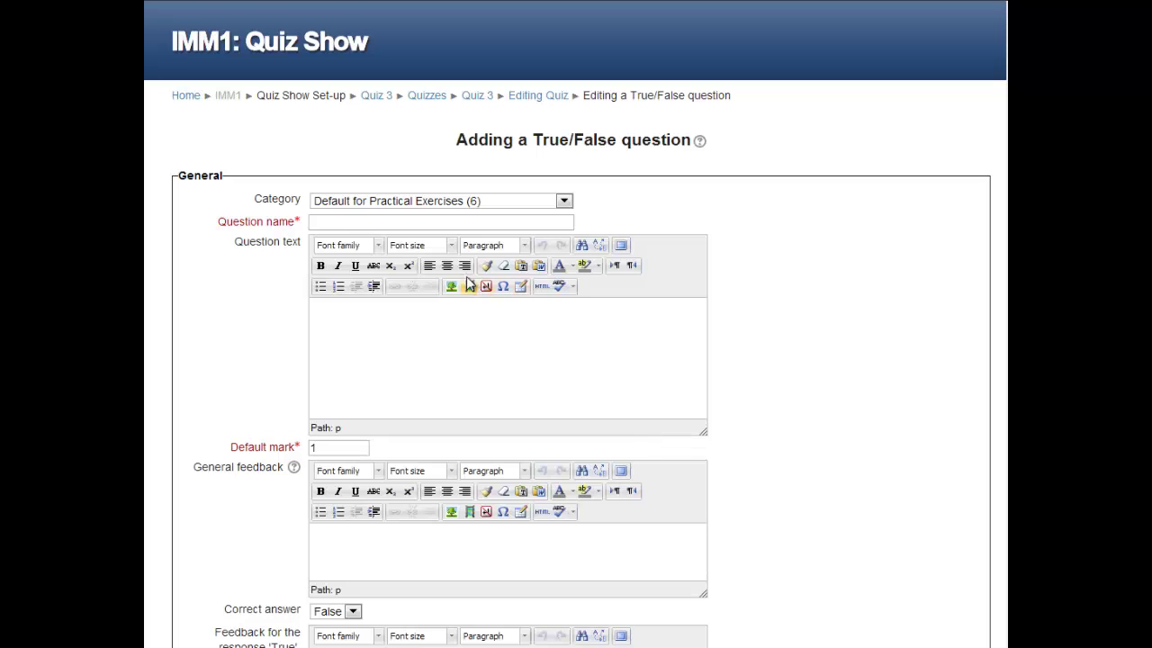
Enter 'New 1' as the name, choose category Default for Quiz 3, and write 'Moodle comes from cows.'
{"action": "left_click", "coordinate": [463, 222]}
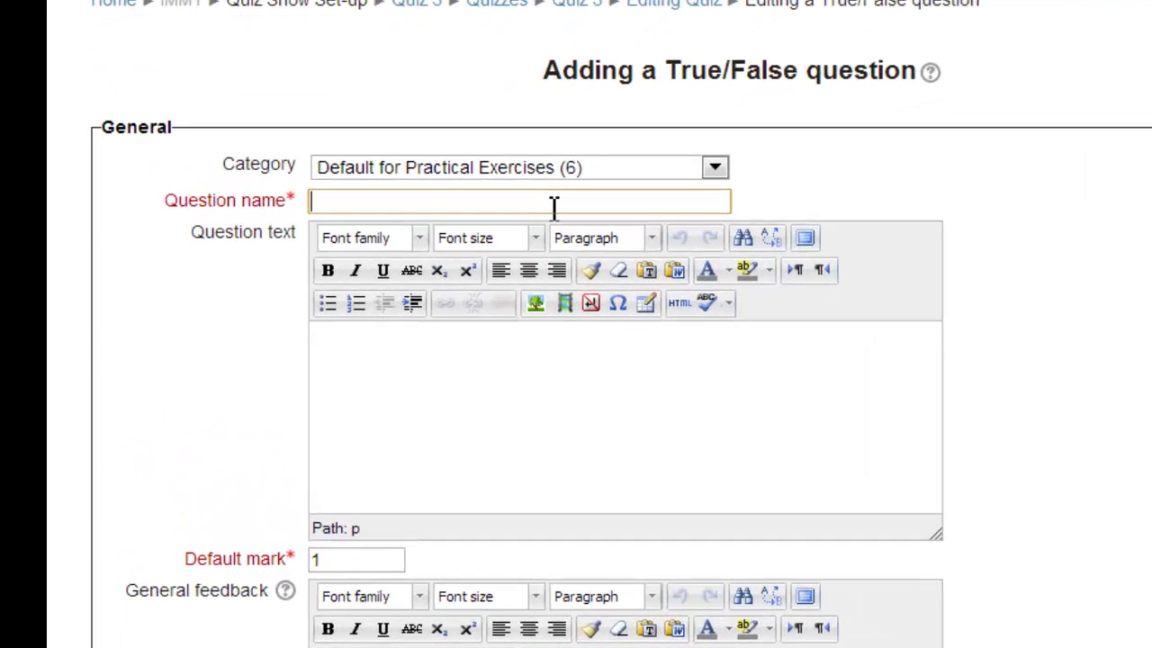
{"action": "type", "text": "New 1"}
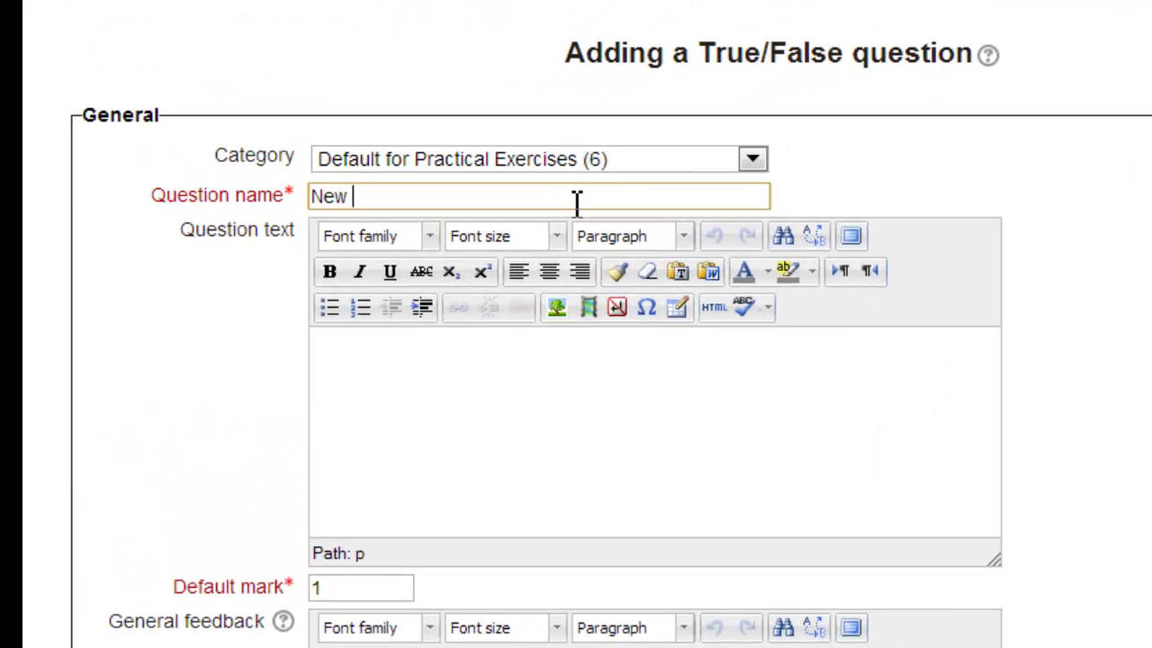
{"action": "left_click", "coordinate": [754, 160]}
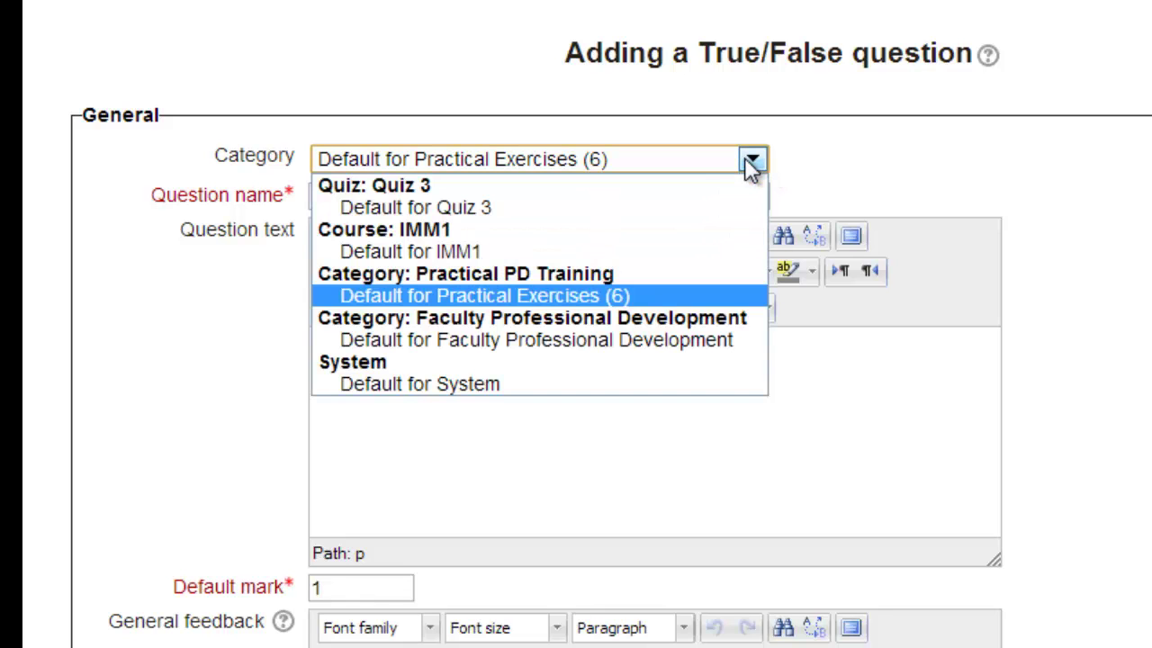
{"action": "left_click", "coordinate": [693, 213]}
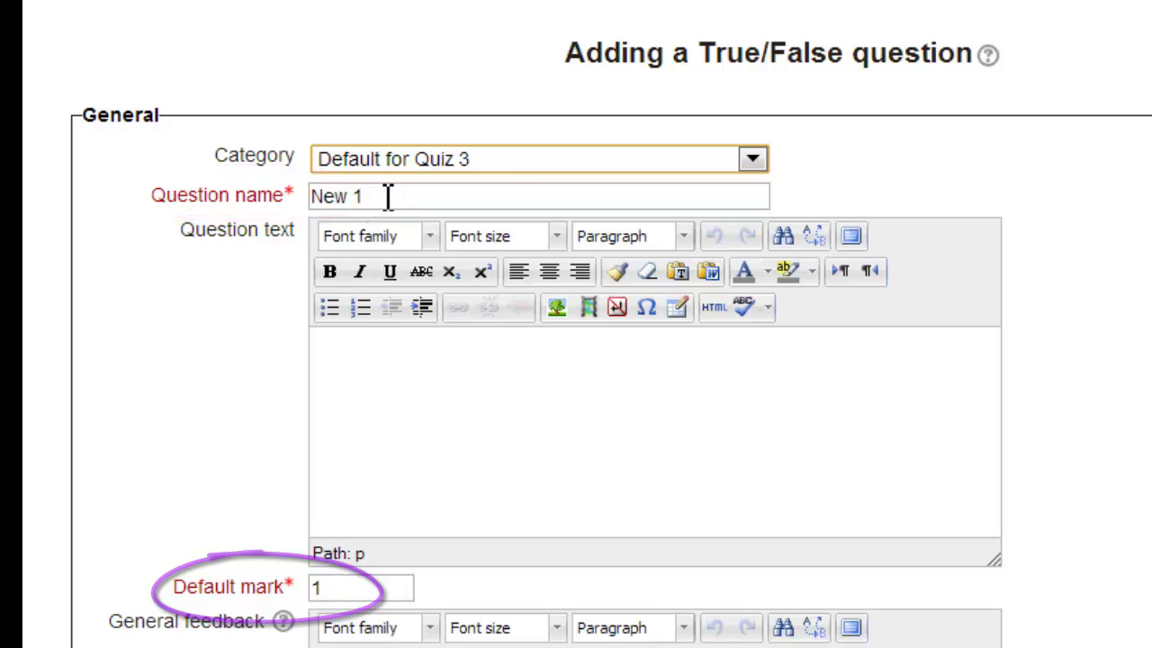
{"action": "left_click", "coordinate": [378, 358]}
{"action": "type", "text": "Moodle comes"}
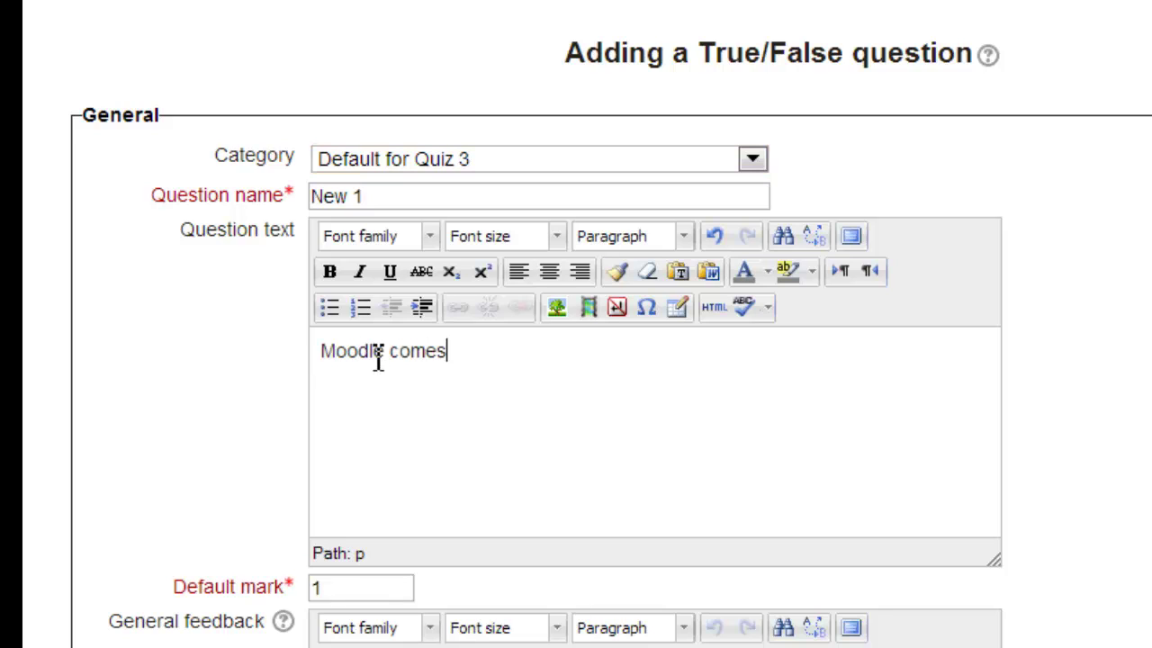
{"action": "type", "text": " from cows."}
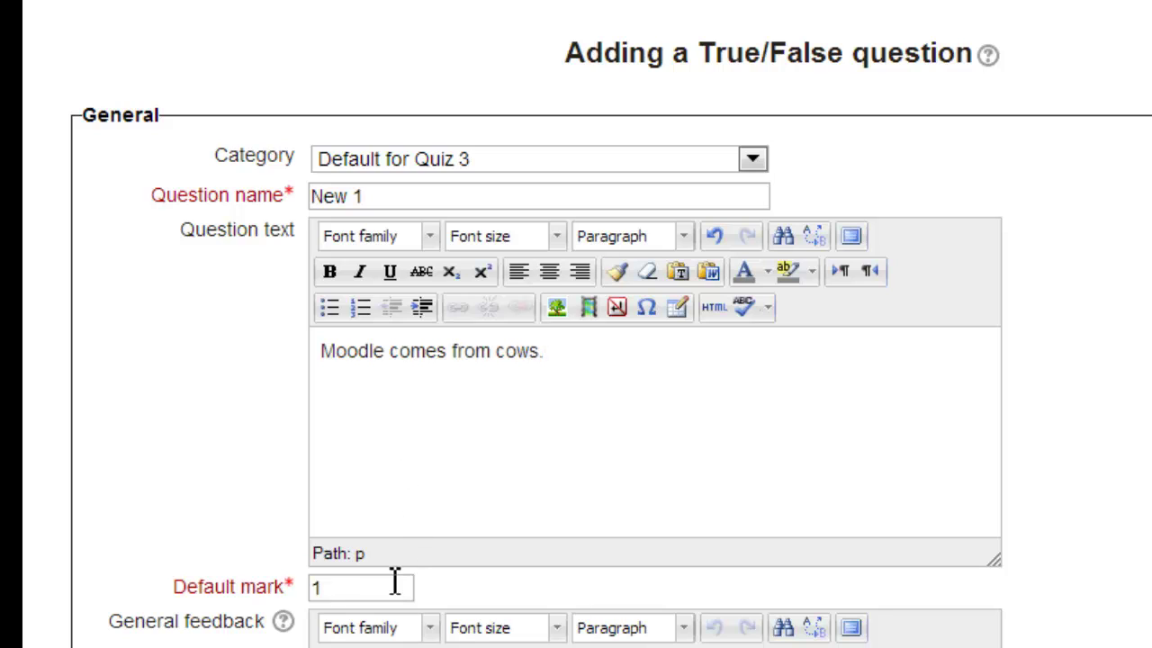
Keep False as the correct answer and paste feedback for the False and True responses
{"action": "scroll", "coordinate": [358, 594], "scroll_direction": "down", "scroll_amount": 9}
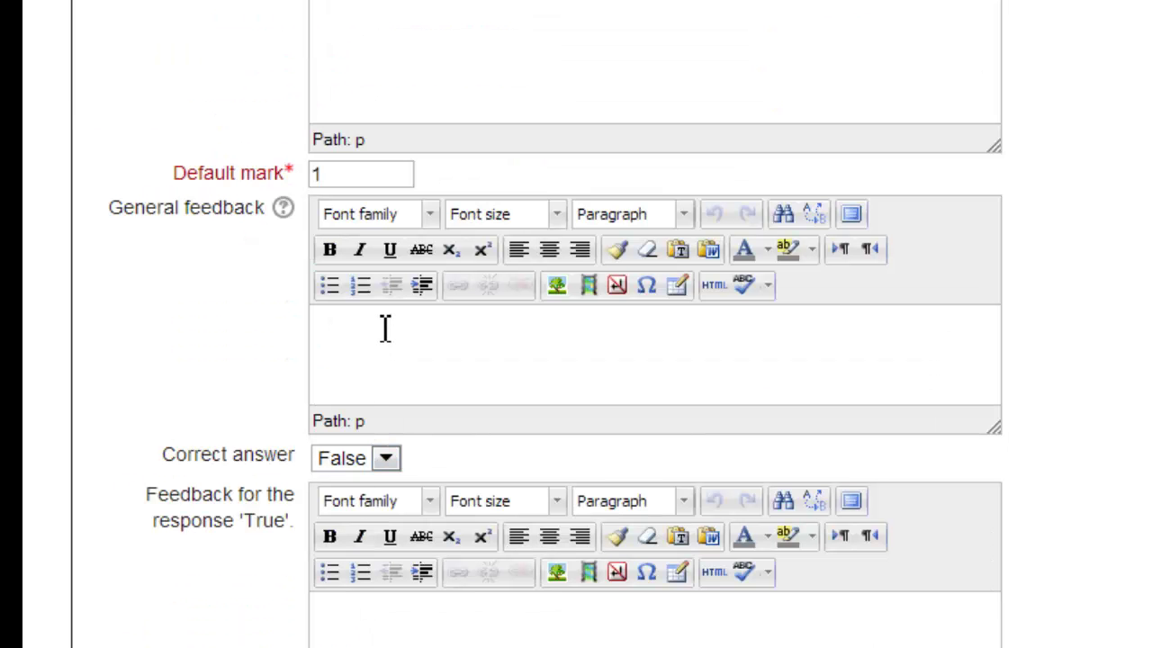
{"action": "left_click", "coordinate": [387, 461]}
{"action": "left_click", "coordinate": [387, 461]}
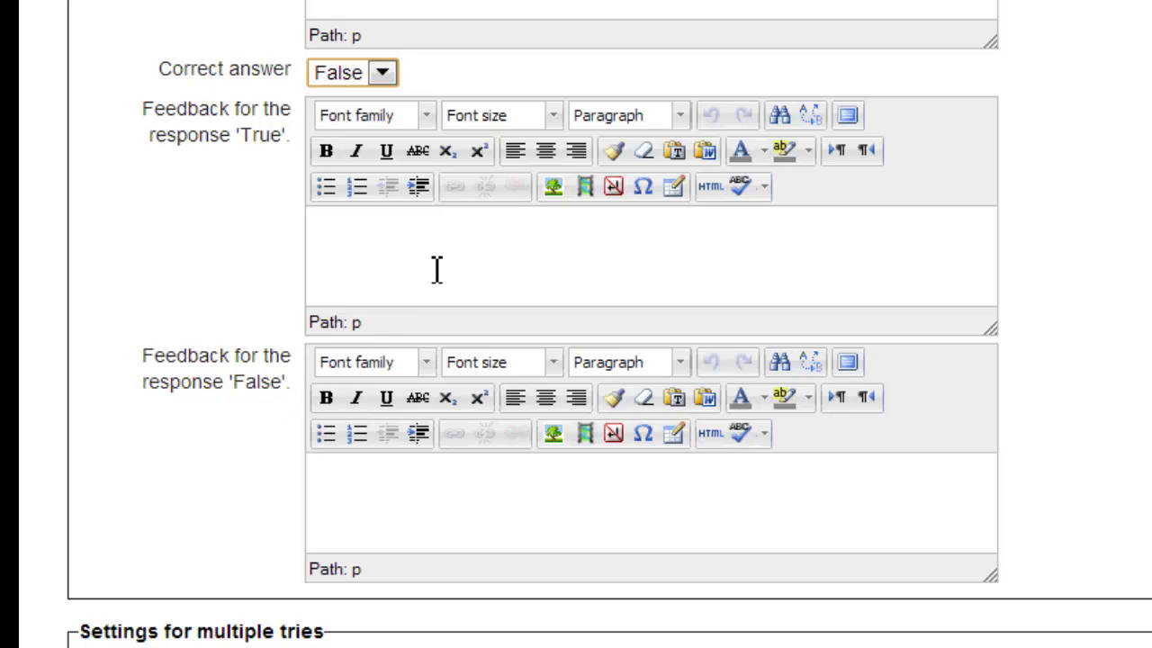
{"action": "left_click", "coordinate": [369, 474]}
{"action": "type", "text": "Correct, they go Moo not Moodle."}
{"action": "left_click", "coordinate": [370, 229]}
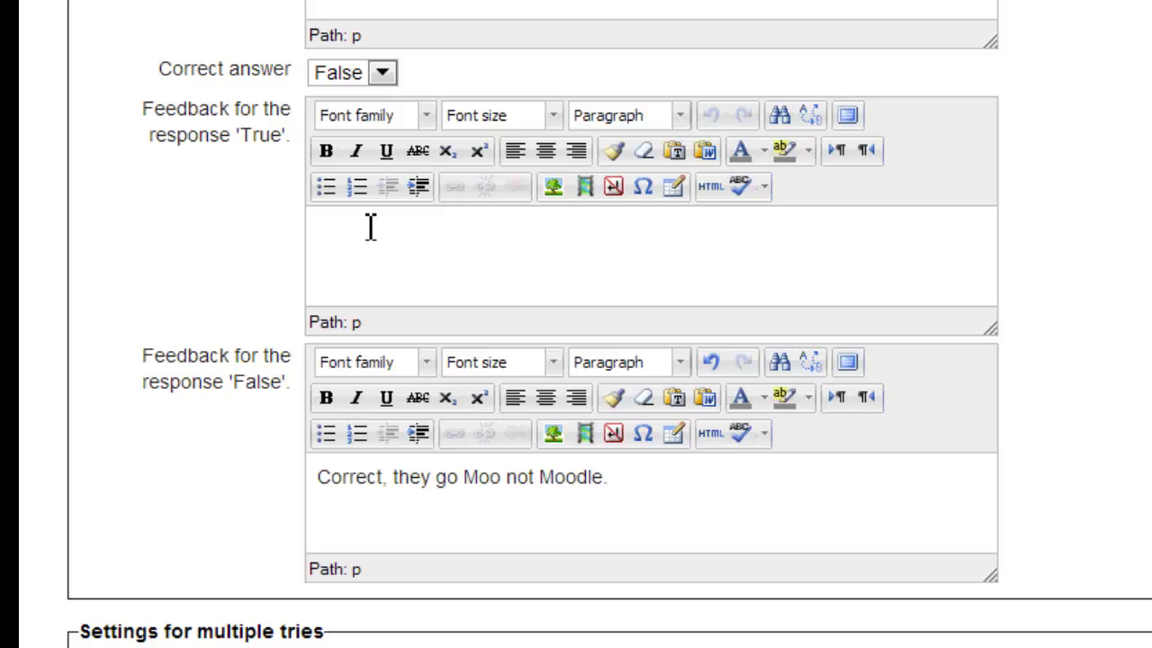
{"action": "type", "text": "You haven't visited a farm recently, have you?"}
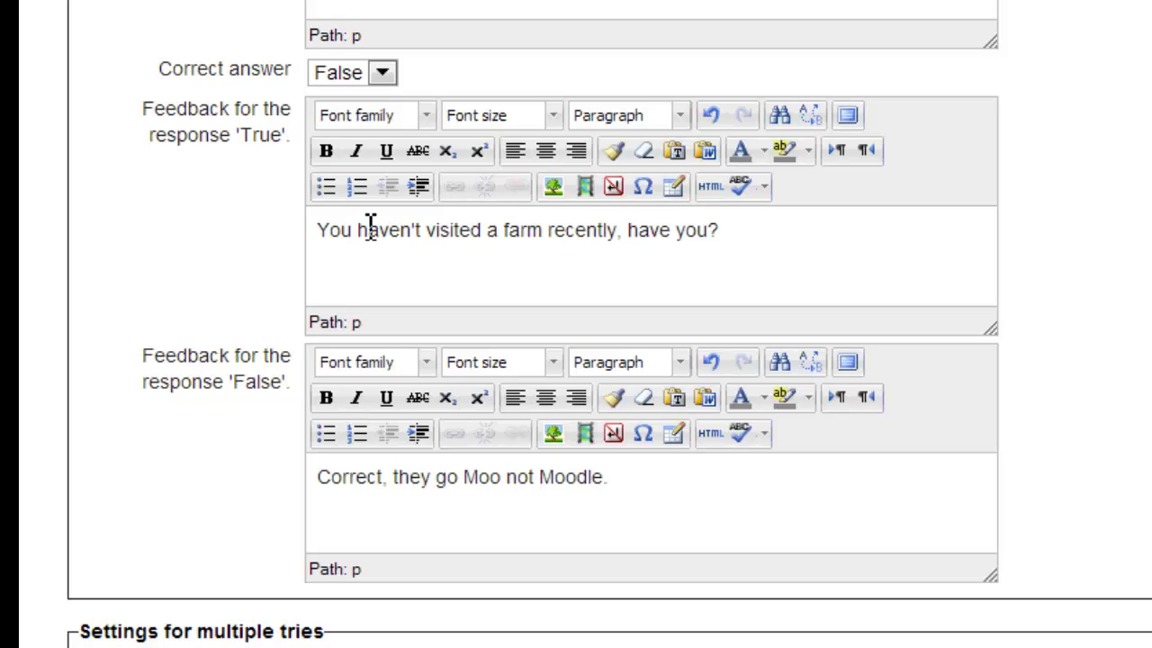
{"action": "scroll", "coordinate": [789, 332], "scroll_direction": "down", "scroll_amount": 10}
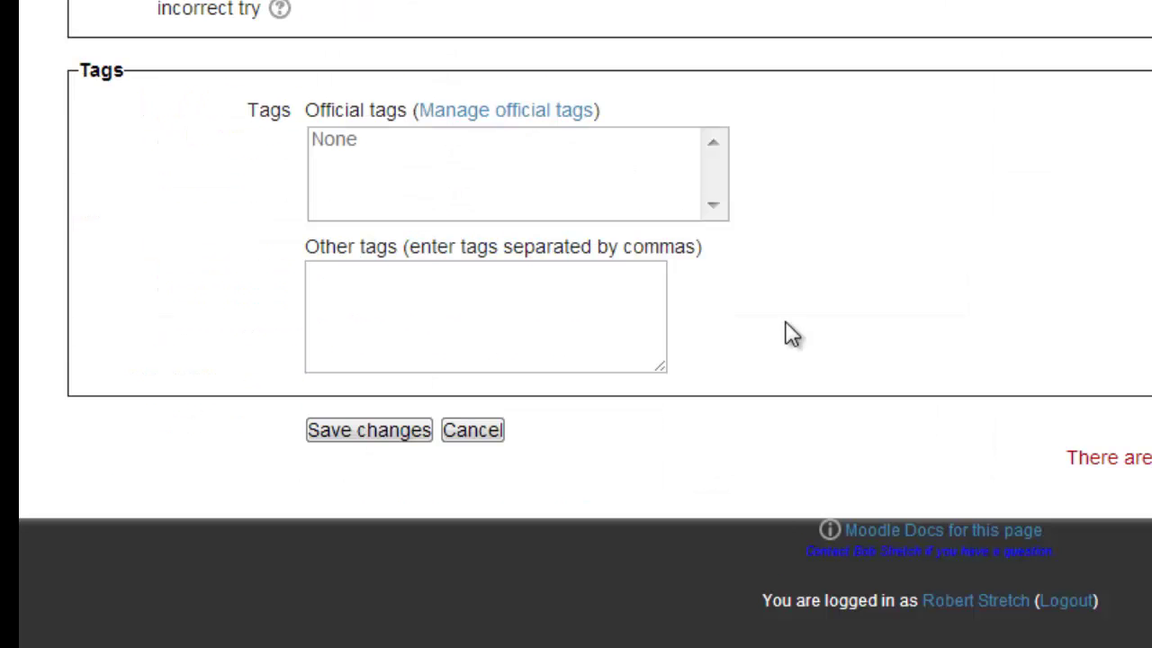
Save question New 1 and start creating another question for Quiz 3
{"action": "scroll", "coordinate": [789, 332], "scroll_direction": "down", "scroll_amount": 1}
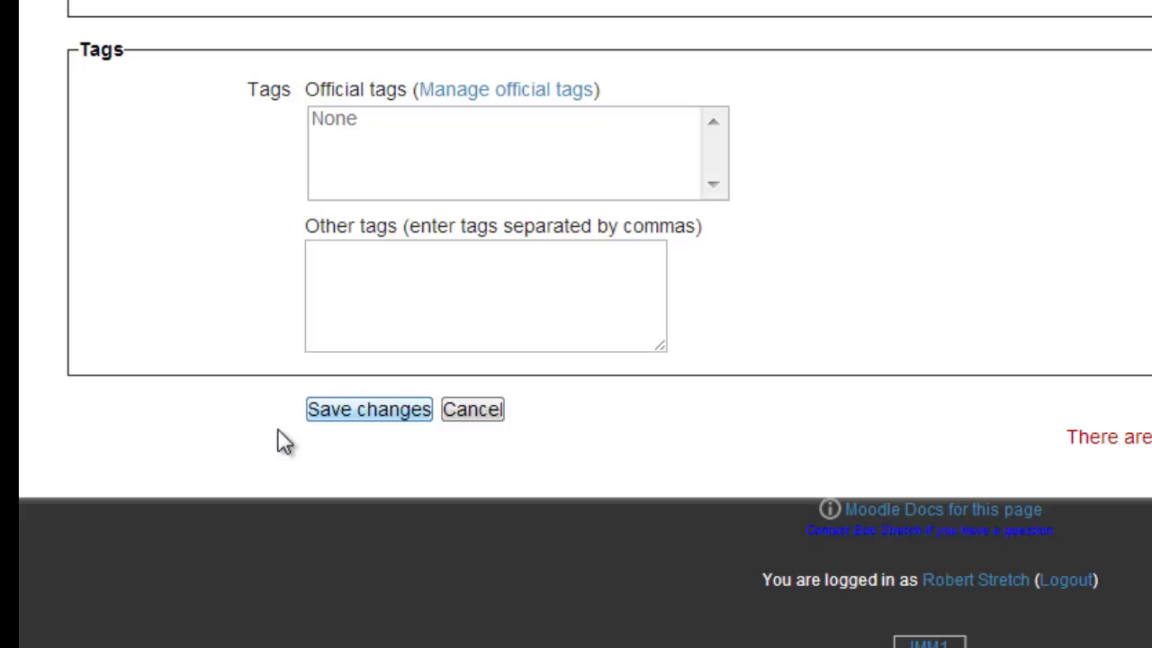
{"action": "left_click", "coordinate": [347, 423]}
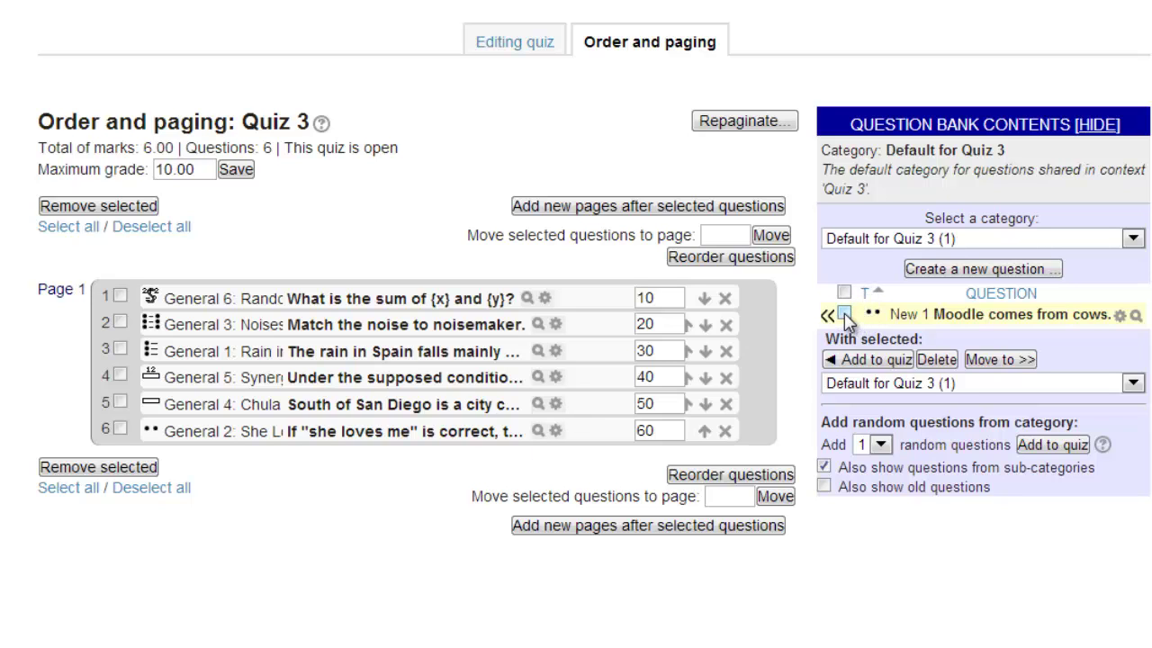
{"action": "left_click", "coordinate": [940, 268]}
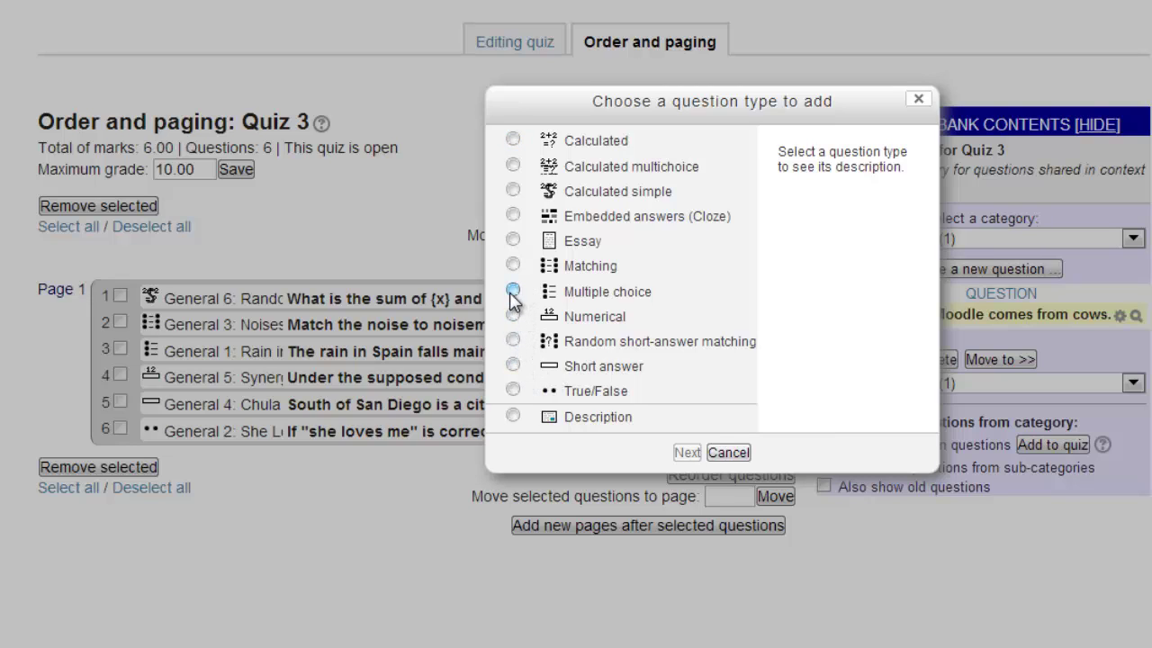
Choose Multiple choice, name it 'New 2', and paste the Snow White dwarves question text
{"action": "left_click", "coordinate": [513, 290]}
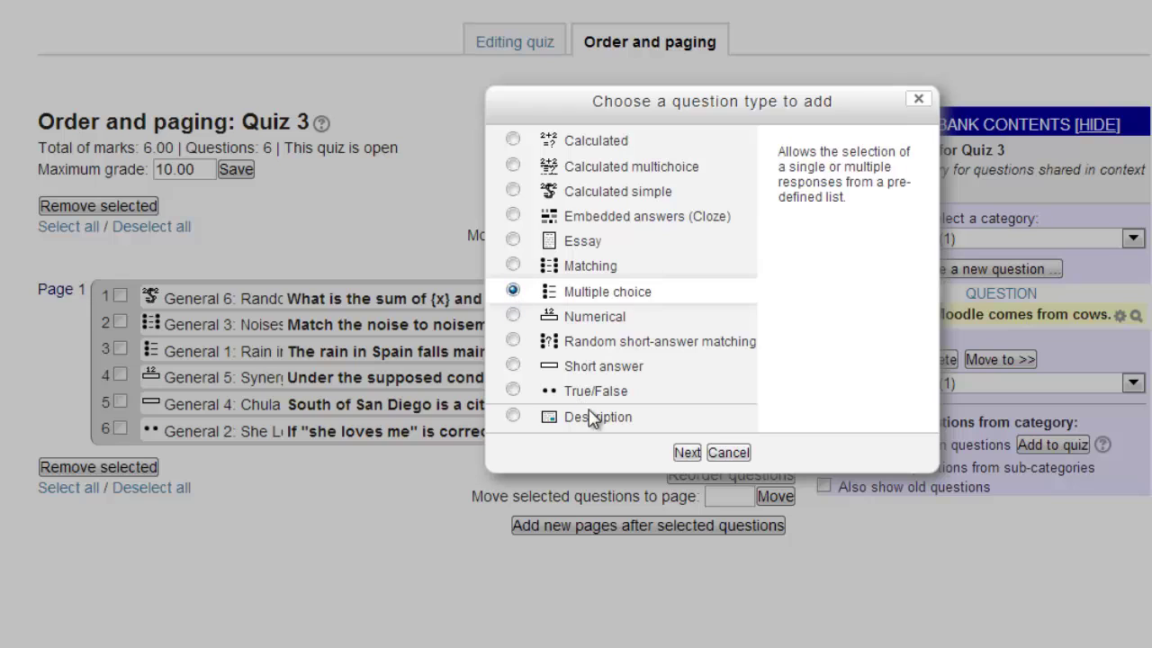
{"action": "left_click", "coordinate": [686, 453]}
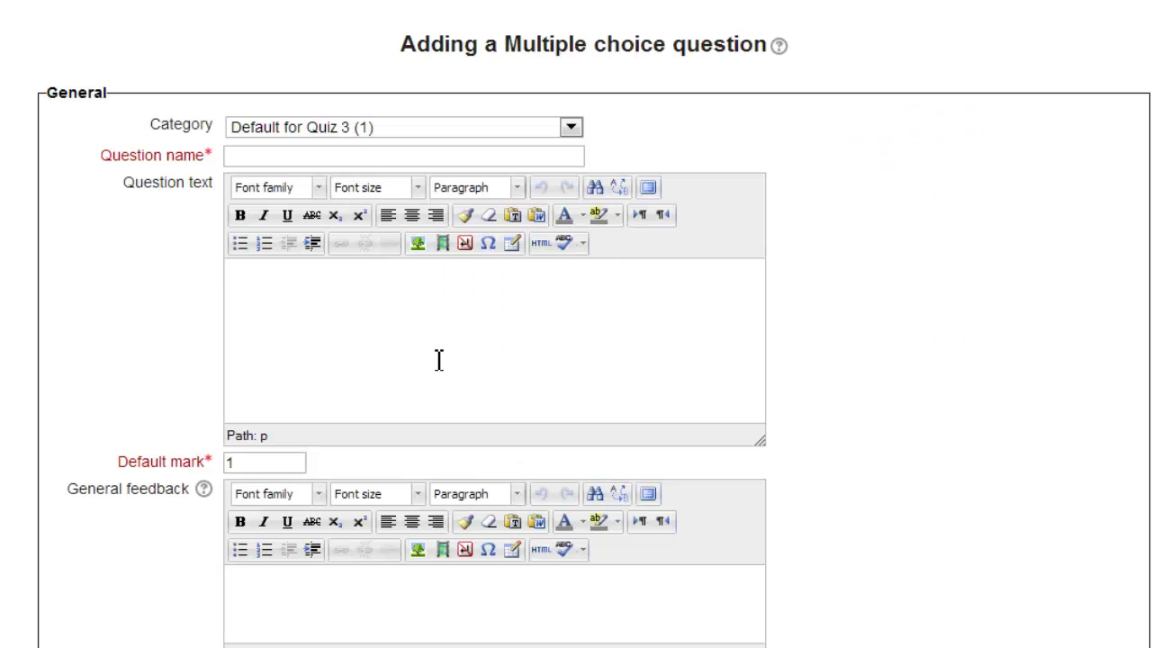
{"action": "left_click", "coordinate": [373, 157]}
{"action": "type", "text": "New 2"}
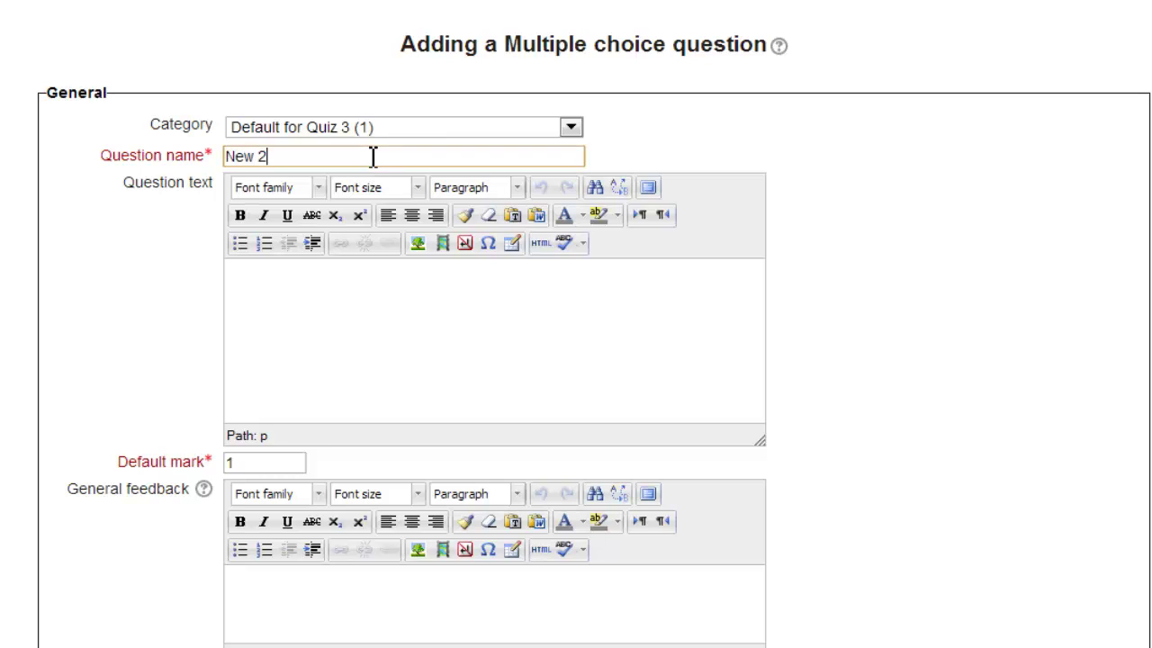
{"action": "left_click", "coordinate": [339, 272]}
{"action": "type", "text": "How many dwarves hung around with Snow White?"}
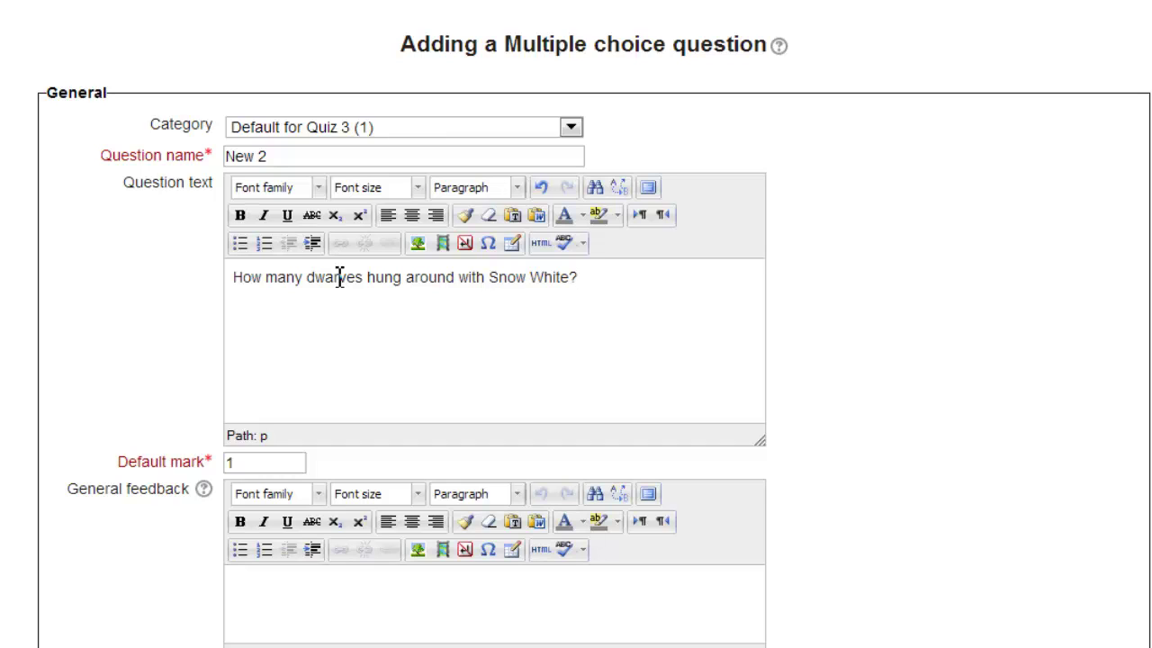
{"action": "scroll", "coordinate": [340, 279], "scroll_direction": "down", "scroll_amount": 3}
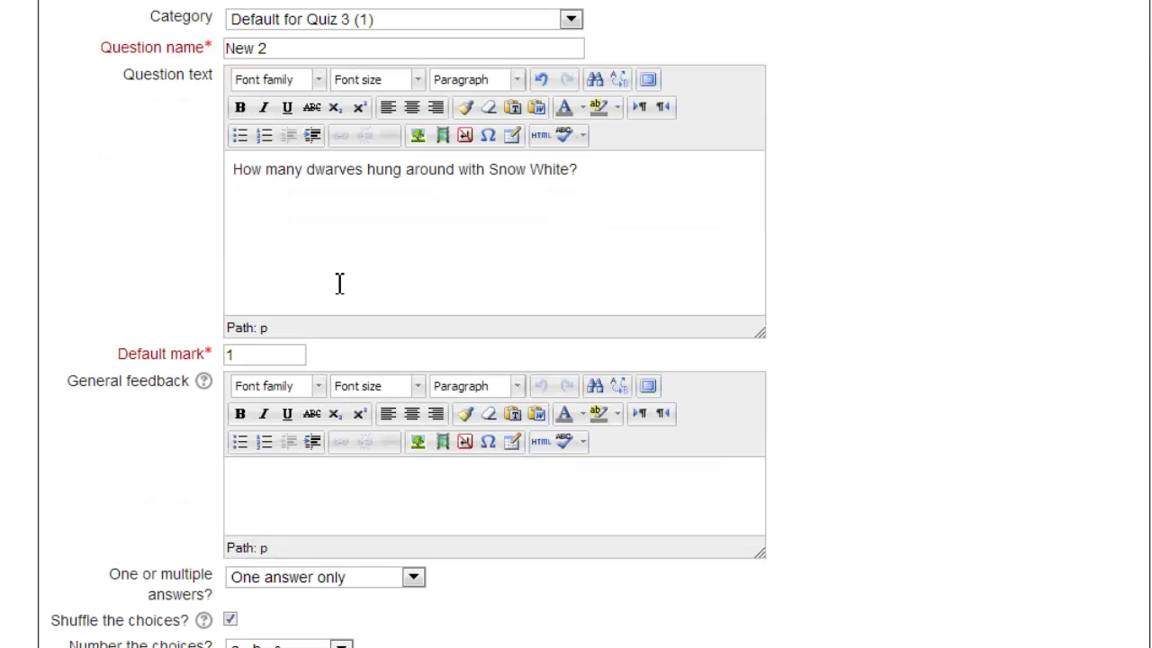
{"action": "scroll", "coordinate": [339, 283], "scroll_direction": "down", "scroll_amount": 6}
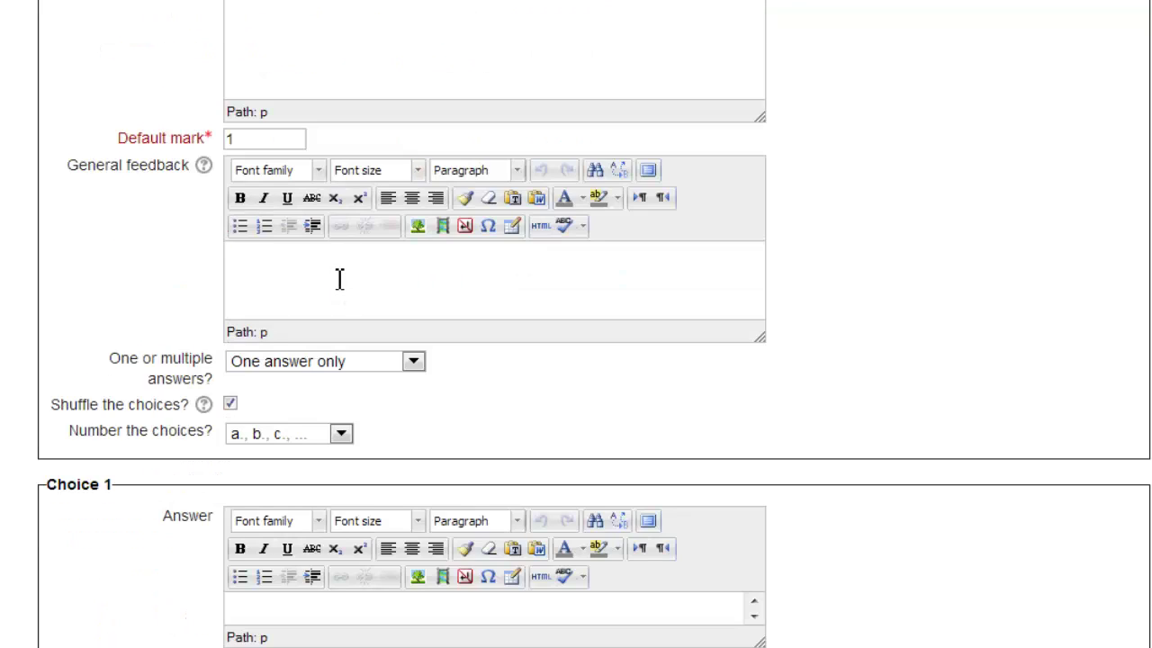
Keep 'One answer only' and the a., b., c. choice numbering
{"action": "left_click", "coordinate": [414, 362]}
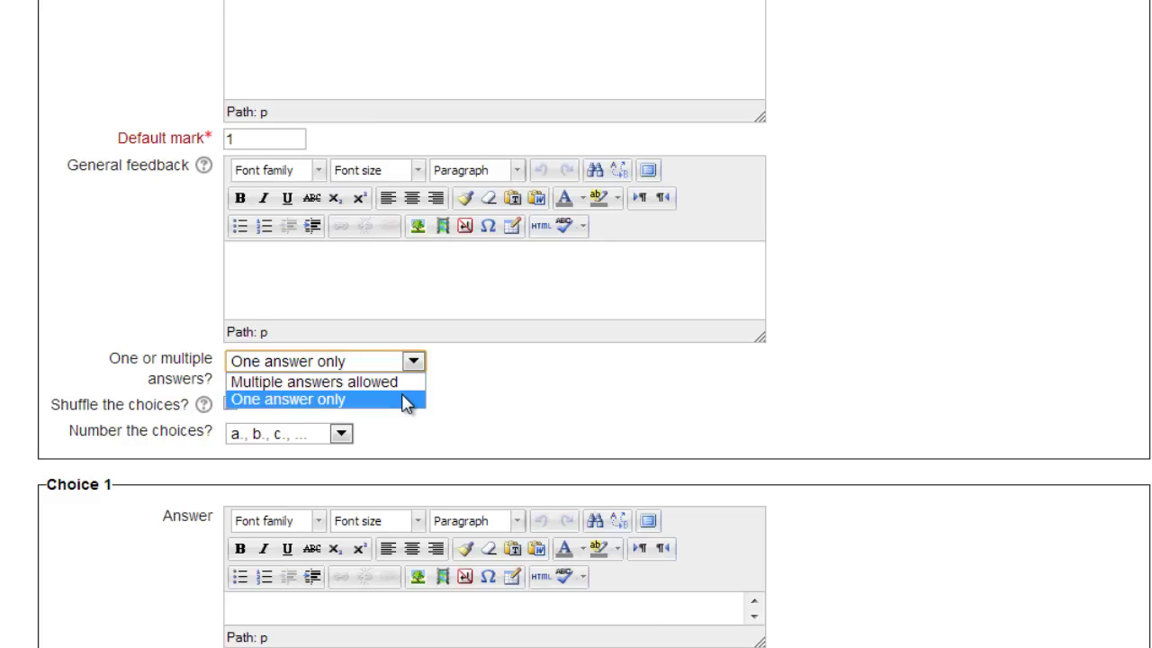
{"action": "left_click", "coordinate": [405, 400]}
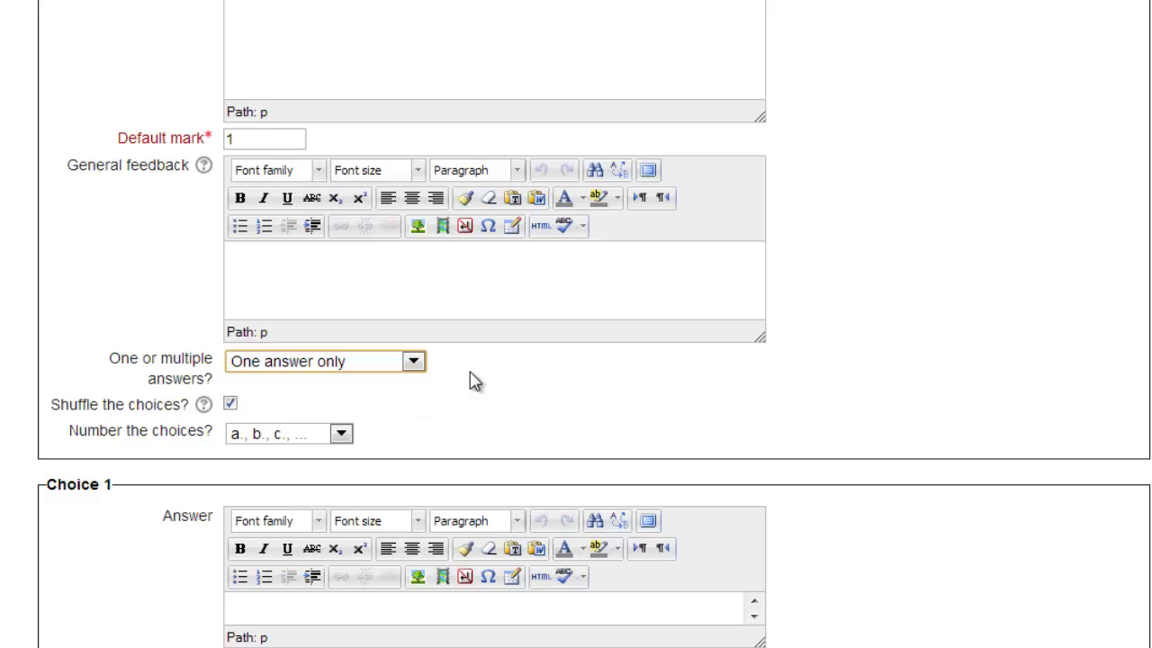
{"action": "left_click", "coordinate": [342, 435]}
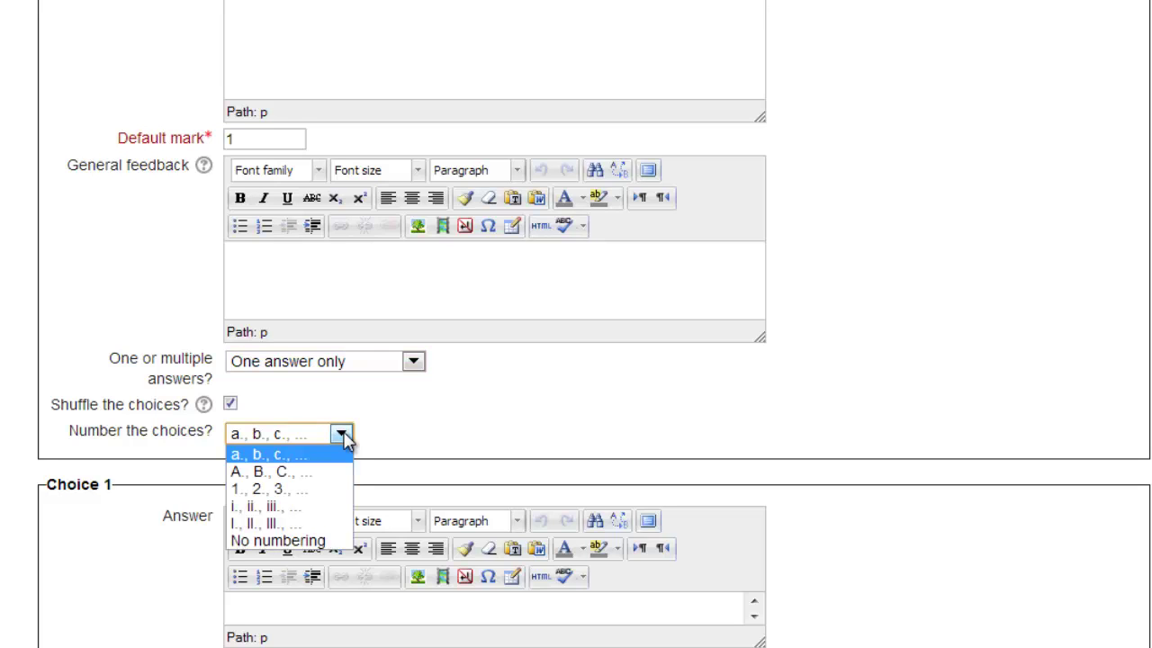
{"action": "left_click", "coordinate": [342, 435]}
{"action": "scroll", "coordinate": [345, 439], "scroll_direction": "down", "scroll_amount": 6}
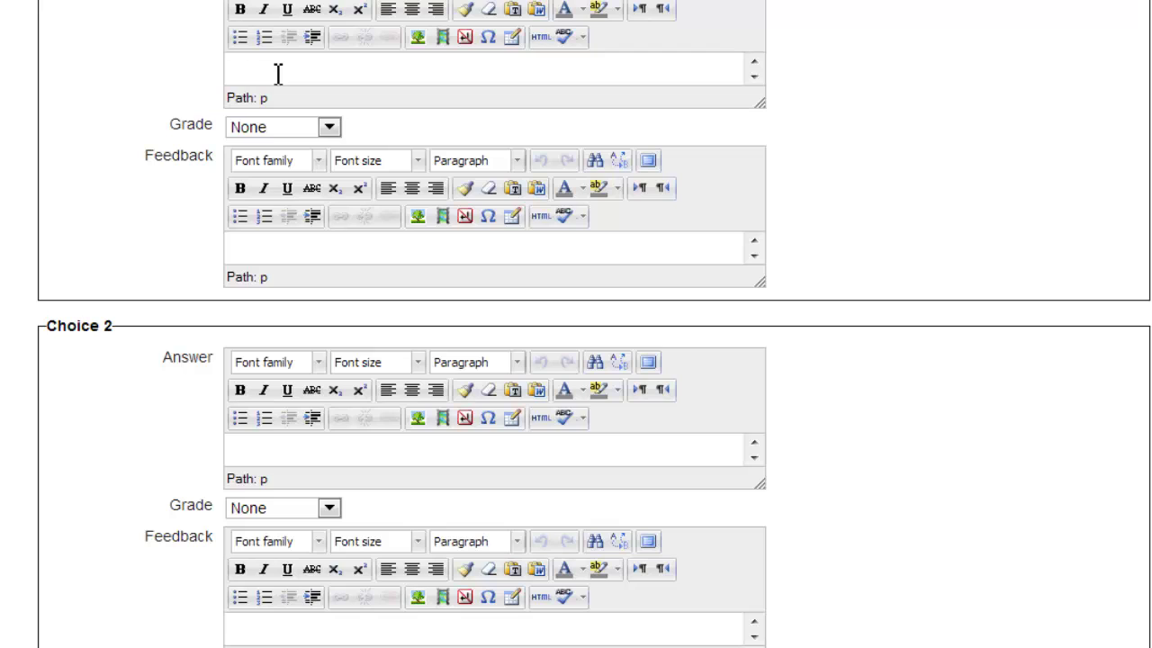
Enter answer choices 6, 7, 8 and 9, grading 7 at 100%
{"action": "left_click", "coordinate": [278, 74]}
{"action": "type", "text": "6"}
{"action": "type", "text": "7"}
{"action": "left_click", "coordinate": [329, 508]}
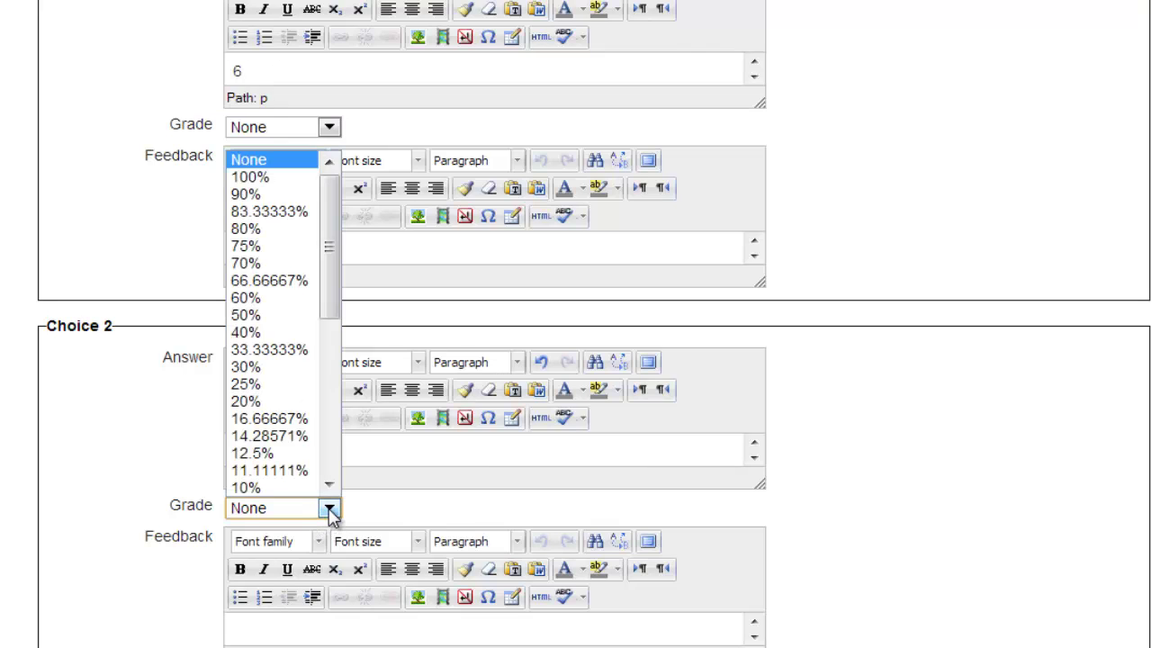
{"action": "left_click", "coordinate": [297, 177]}
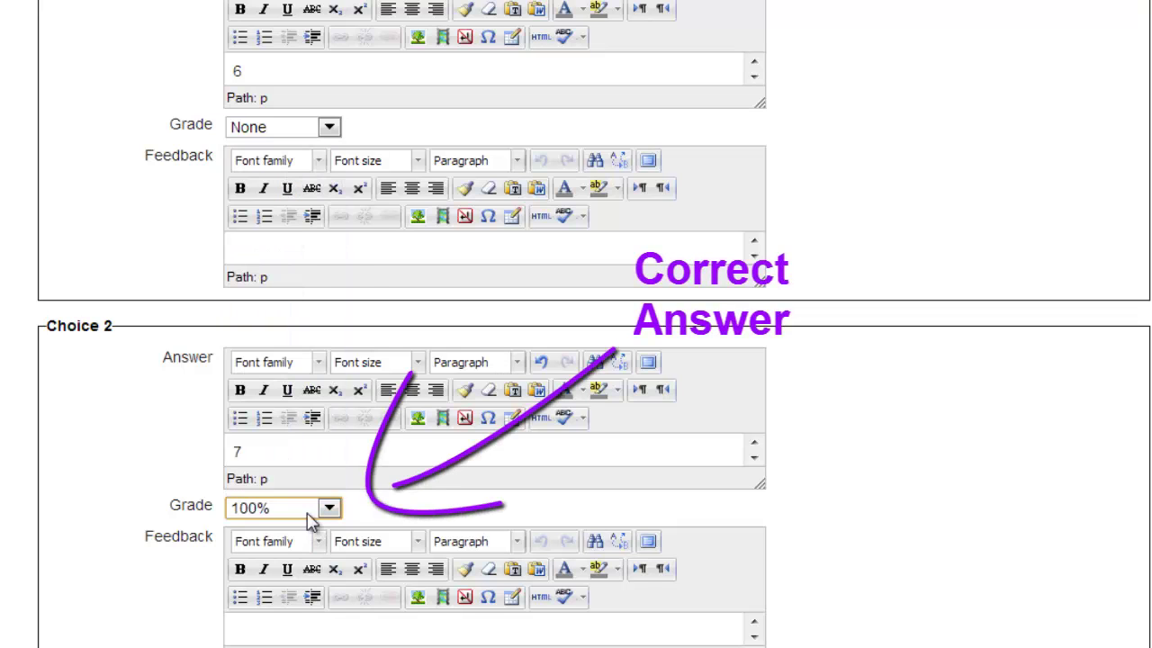
{"action": "scroll", "coordinate": [330, 504], "scroll_direction": "down", "scroll_amount": 3}
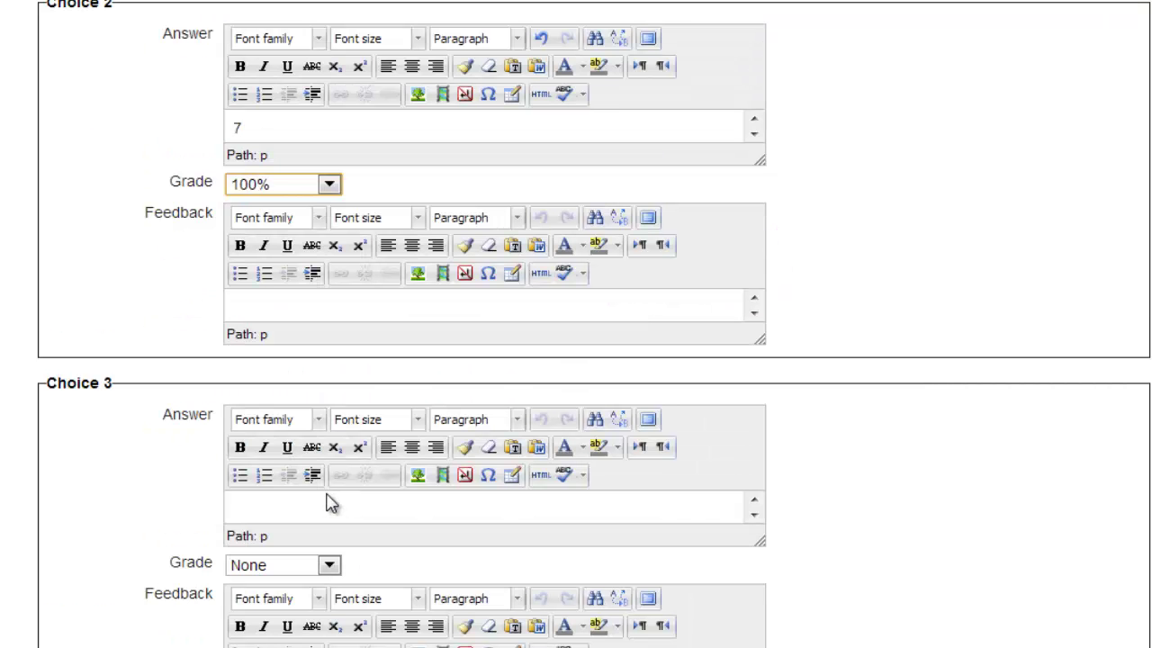
{"action": "left_click", "coordinate": [326, 504]}
{"action": "type", "text": "8"}
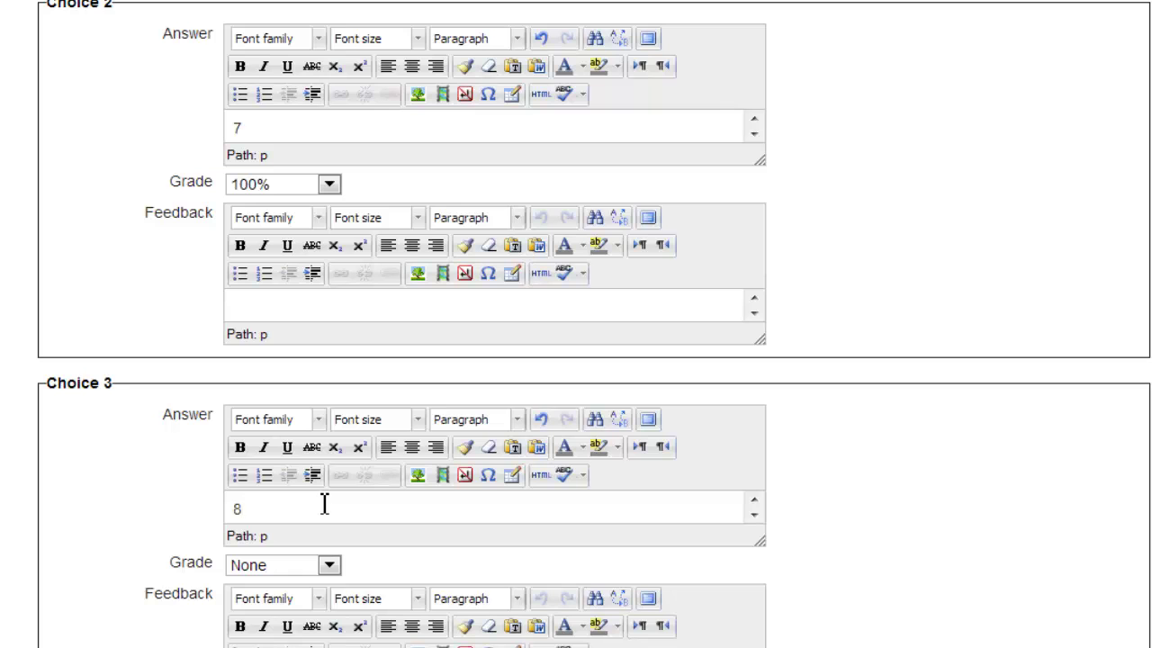
{"action": "scroll", "coordinate": [326, 506], "scroll_direction": "down", "scroll_amount": 2}
{"action": "scroll", "coordinate": [324, 509], "scroll_direction": "down", "scroll_amount": 2}
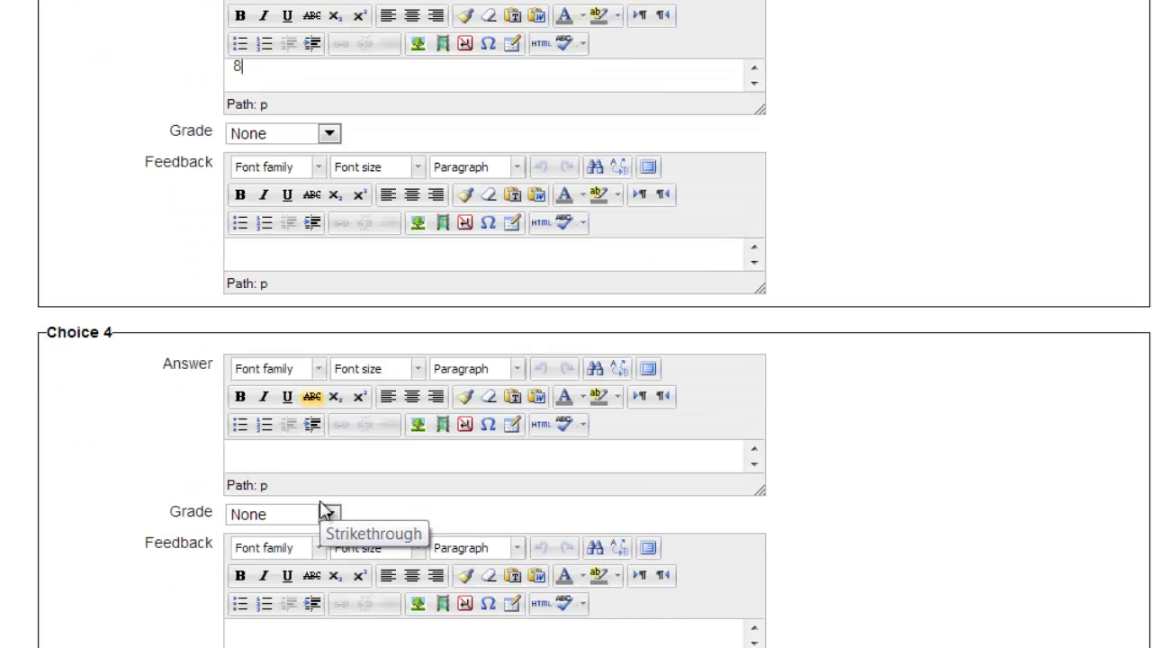
{"action": "left_click", "coordinate": [297, 461]}
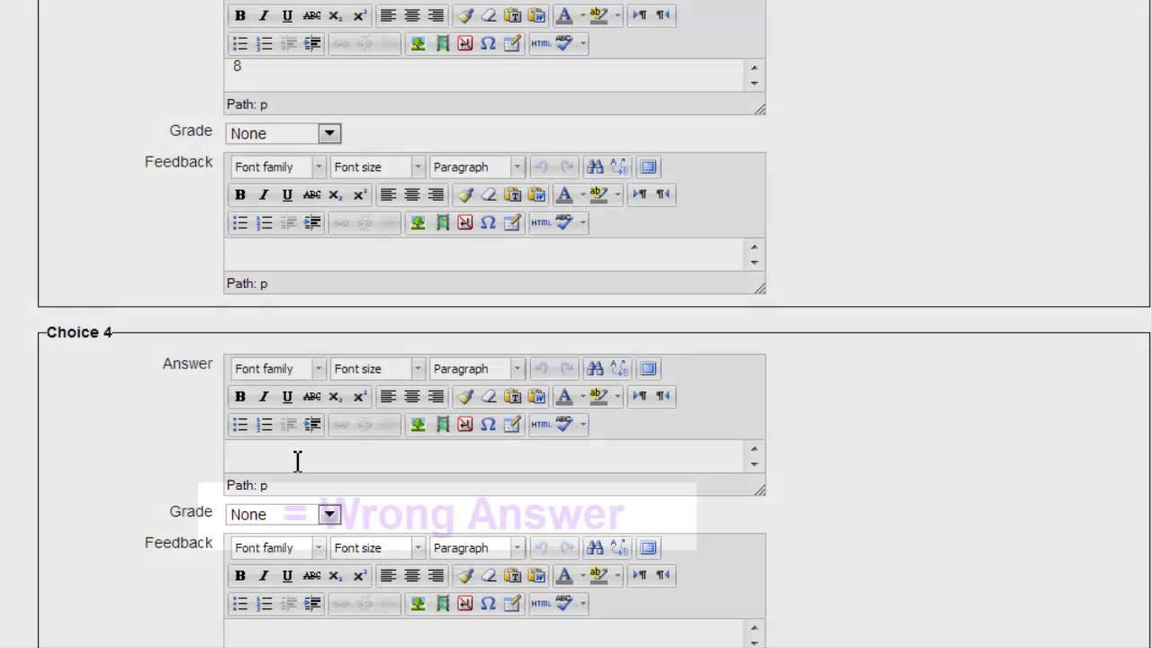
{"action": "left_click", "coordinate": [297, 461]}
{"action": "type", "text": "9"}
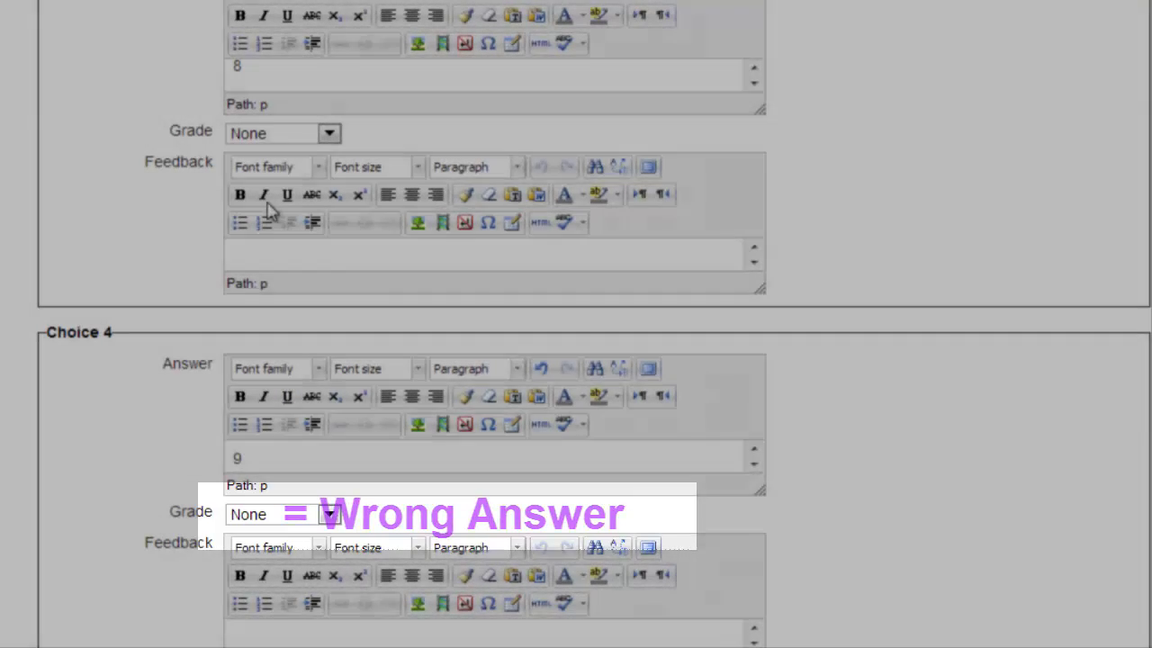
{"action": "scroll", "coordinate": [297, 306], "scroll_direction": "down", "scroll_amount": 5}
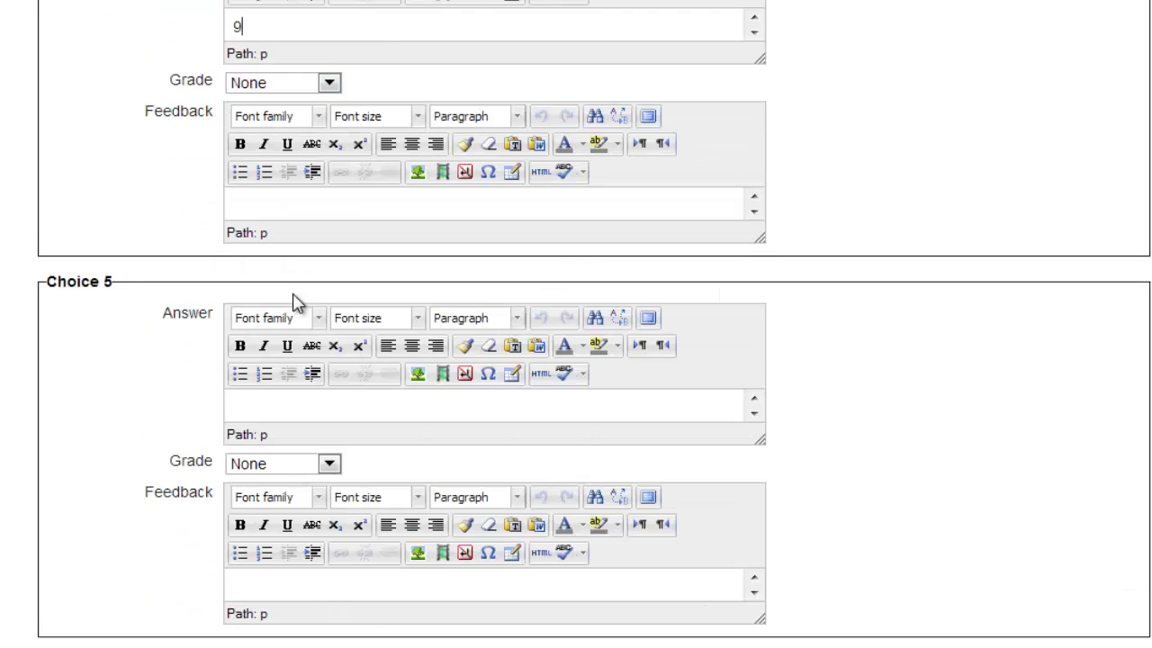
{"action": "scroll", "coordinate": [294, 294], "scroll_direction": "down", "scroll_amount": 1}
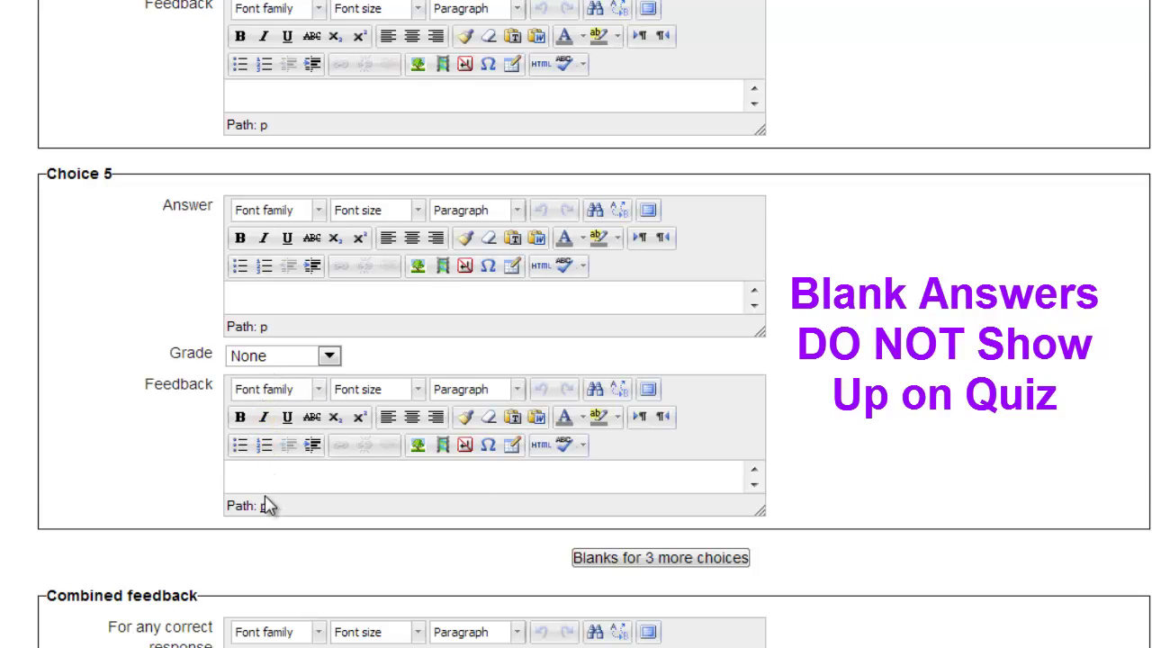
{"action": "scroll", "coordinate": [268, 505], "scroll_direction": "down", "scroll_amount": 5}
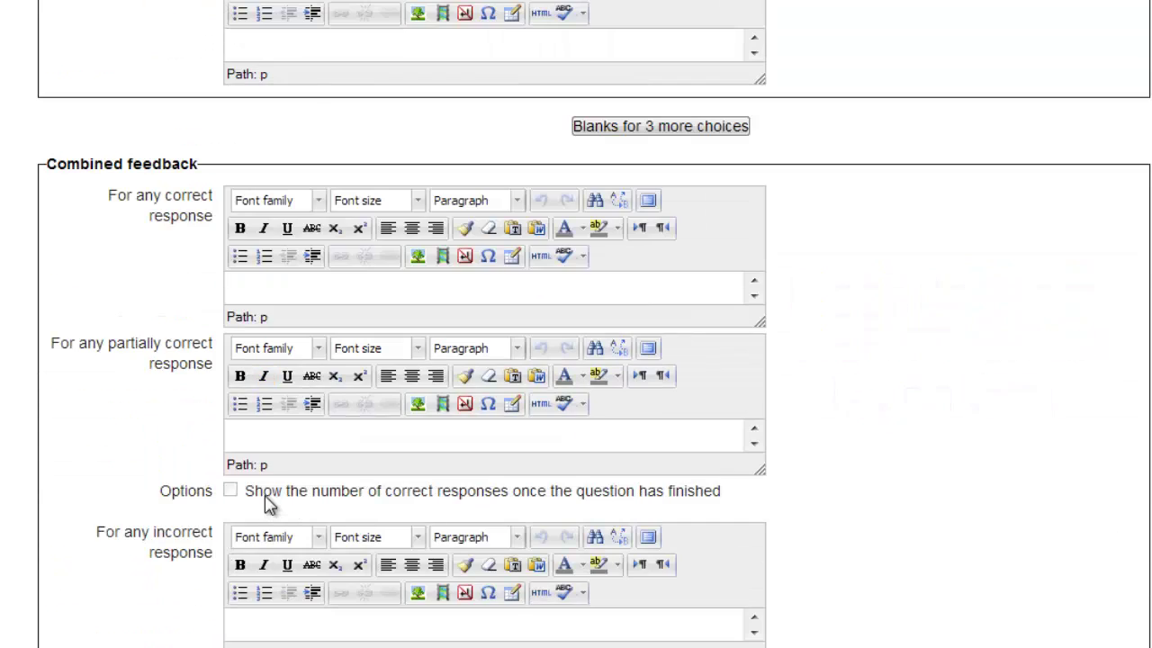
{"action": "scroll", "coordinate": [268, 506], "scroll_direction": "down", "scroll_amount": 3}
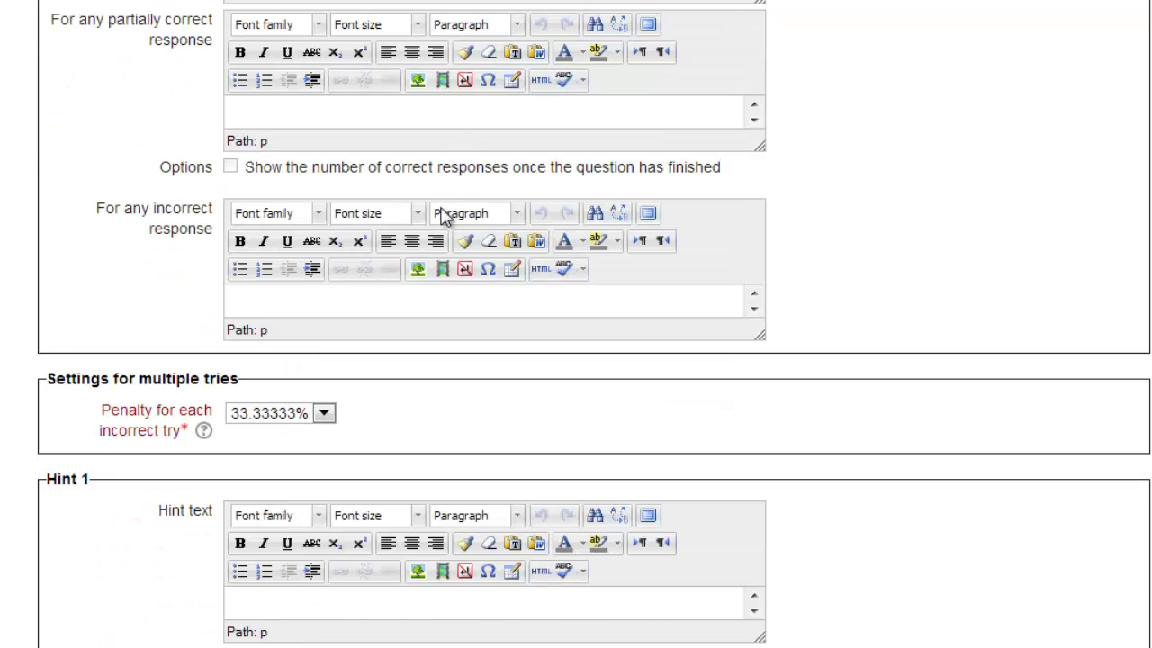
{"action": "scroll", "coordinate": [442, 291], "scroll_direction": "down", "scroll_amount": 2}
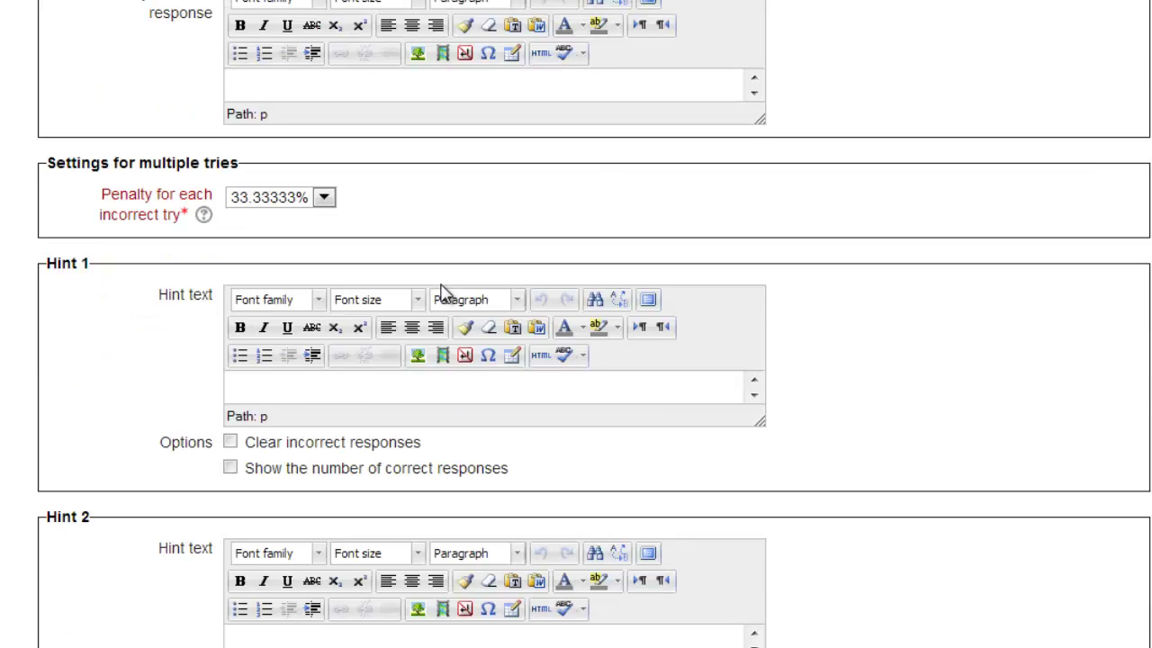
{"action": "scroll", "coordinate": [442, 290], "scroll_direction": "down", "scroll_amount": 1}
{"action": "scroll", "coordinate": [442, 290], "scroll_direction": "down", "scroll_amount": 1}
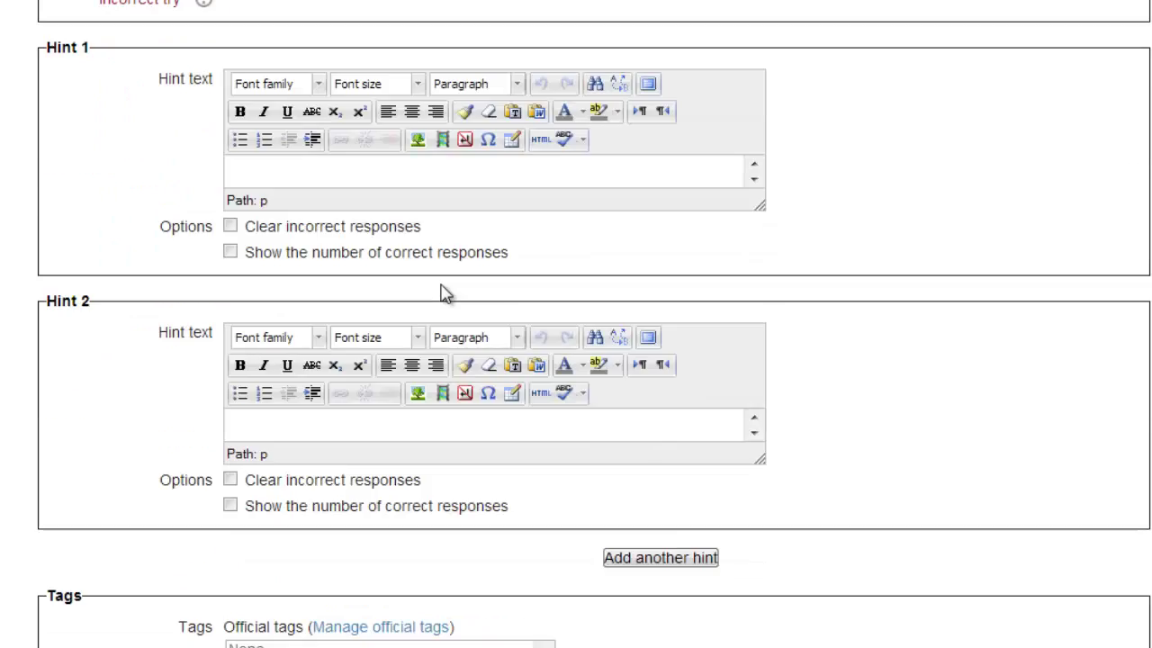
{"action": "scroll", "coordinate": [441, 290], "scroll_direction": "down", "scroll_amount": 1}
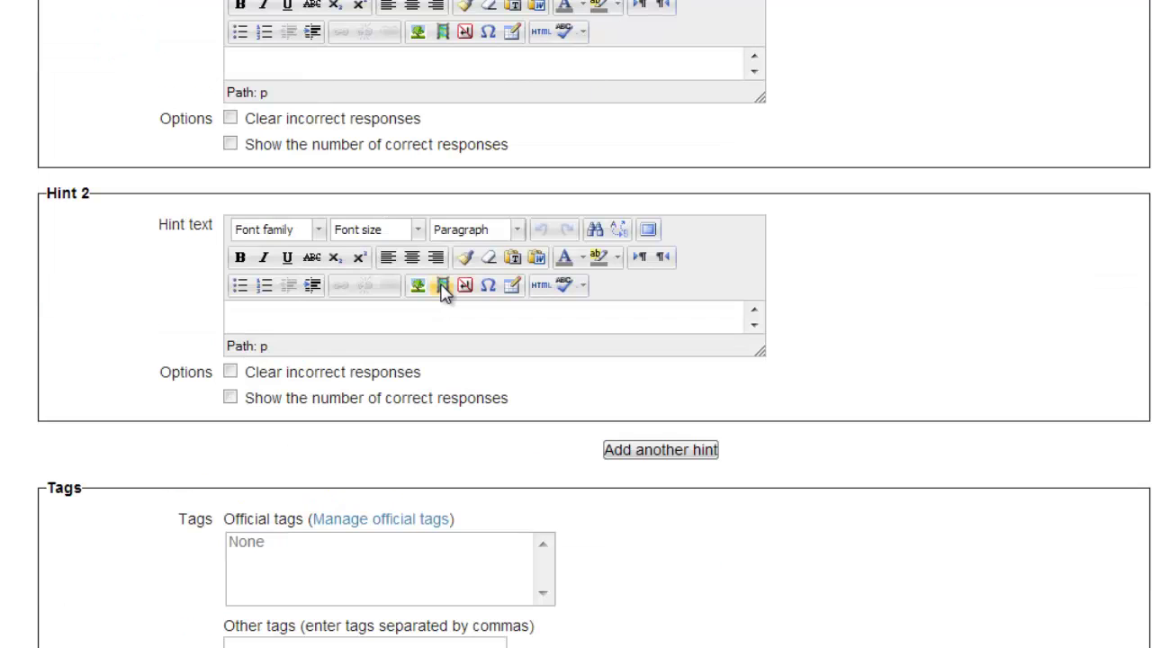
{"action": "scroll", "coordinate": [442, 290], "scroll_direction": "down", "scroll_amount": 2}
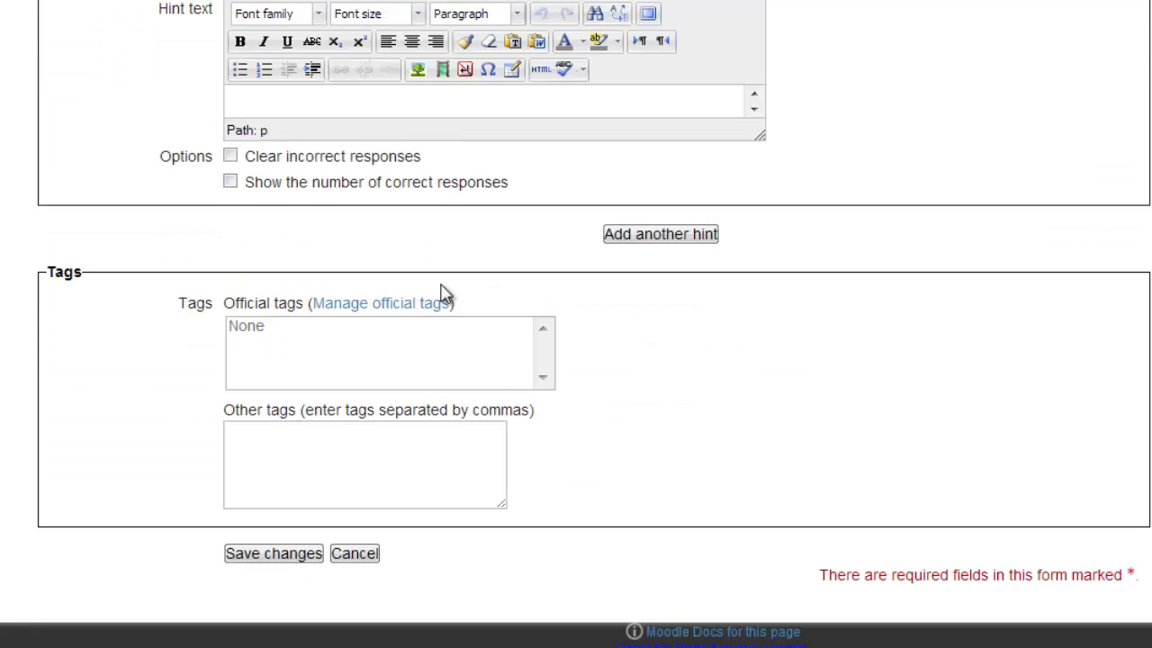
{"action": "scroll", "coordinate": [442, 293], "scroll_direction": "down", "scroll_amount": 1}
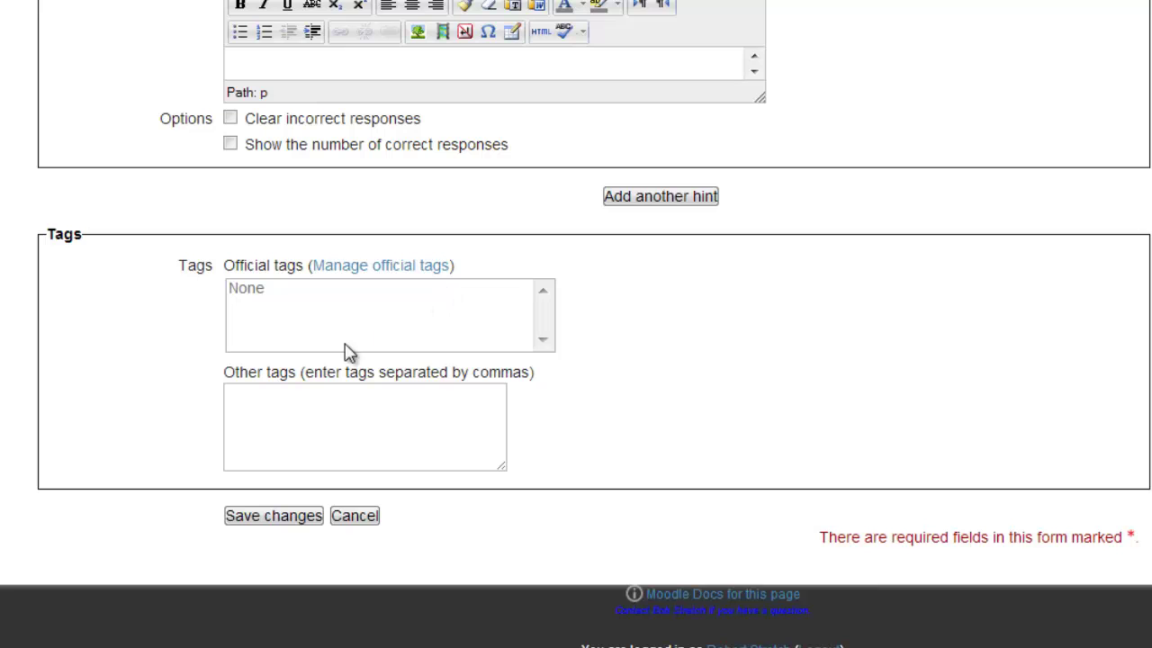
Save New 2, then add both New 1 and New 2 to Quiz 3
{"action": "left_click", "coordinate": [274, 522]}
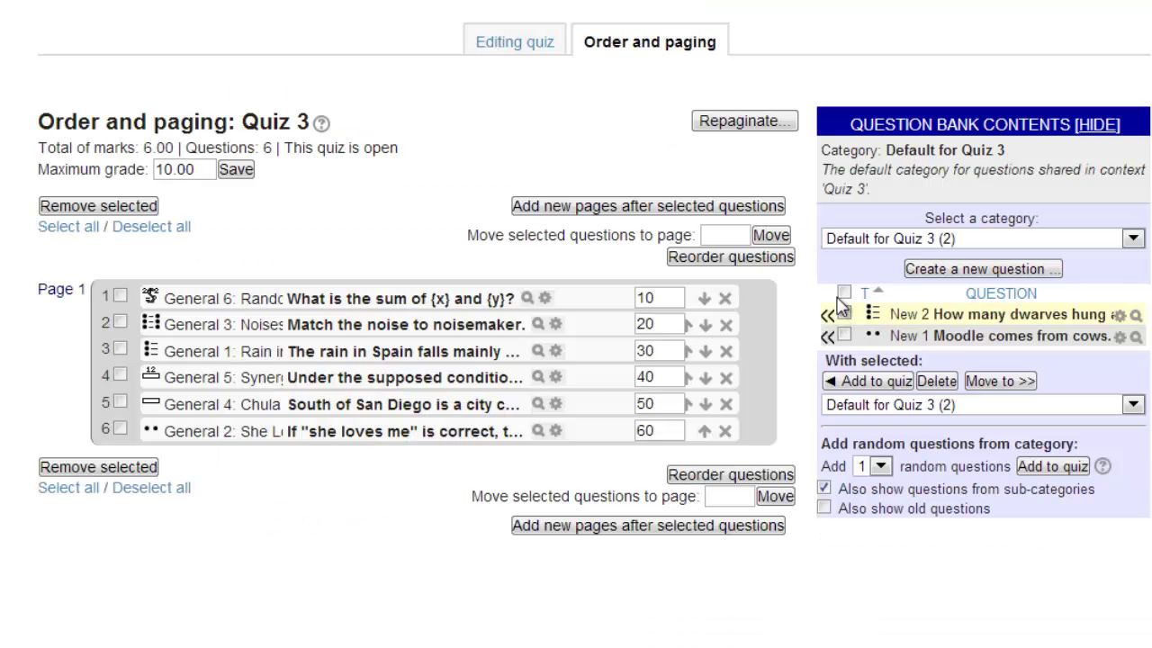
{"action": "left_click", "coordinate": [843, 293]}
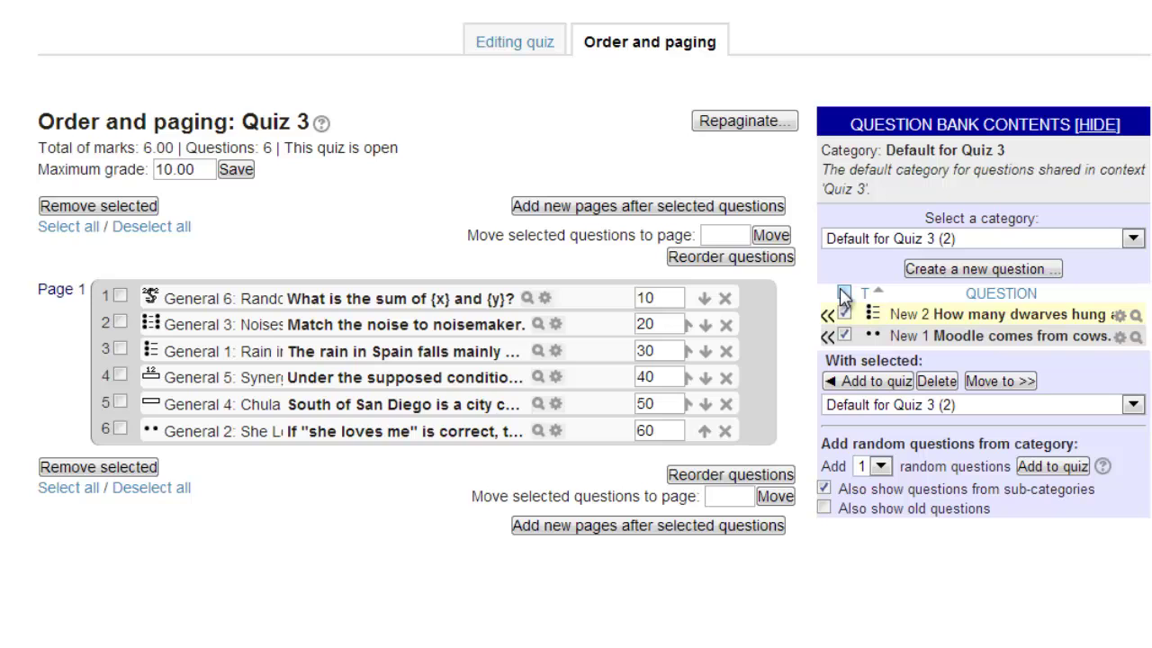
{"action": "left_click", "coordinate": [853, 385]}
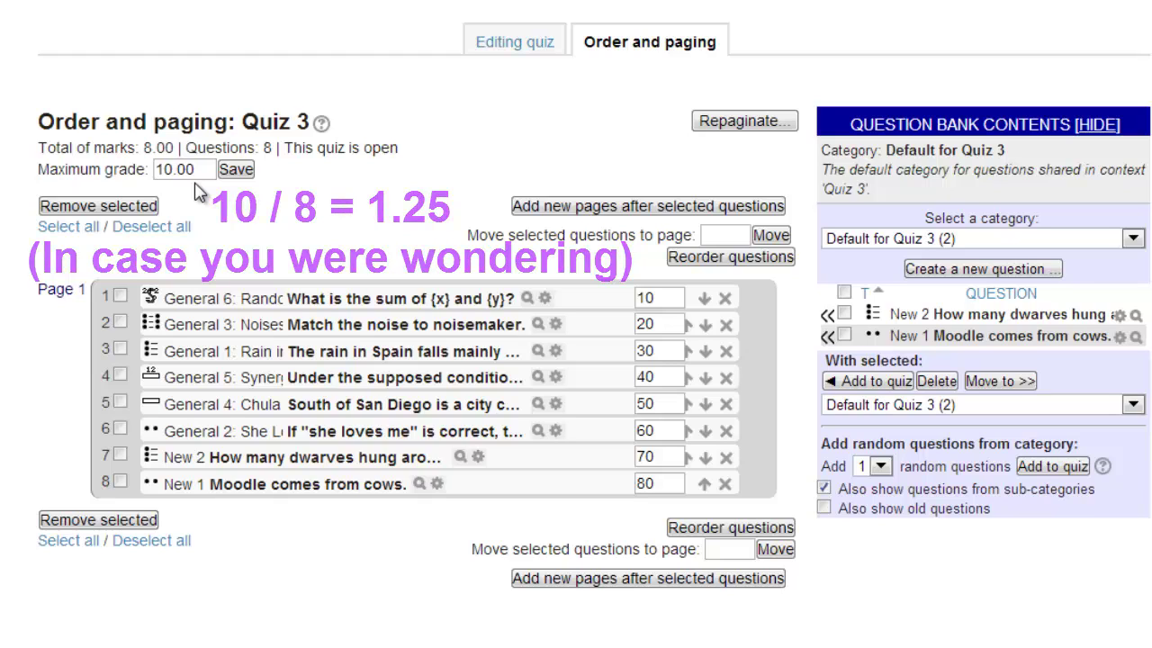
Change Quiz 3's maximum grade from 10 to 8 and save it
{"action": "left_click_drag", "start_coordinate": [172, 176], "coordinate": [155, 182]}
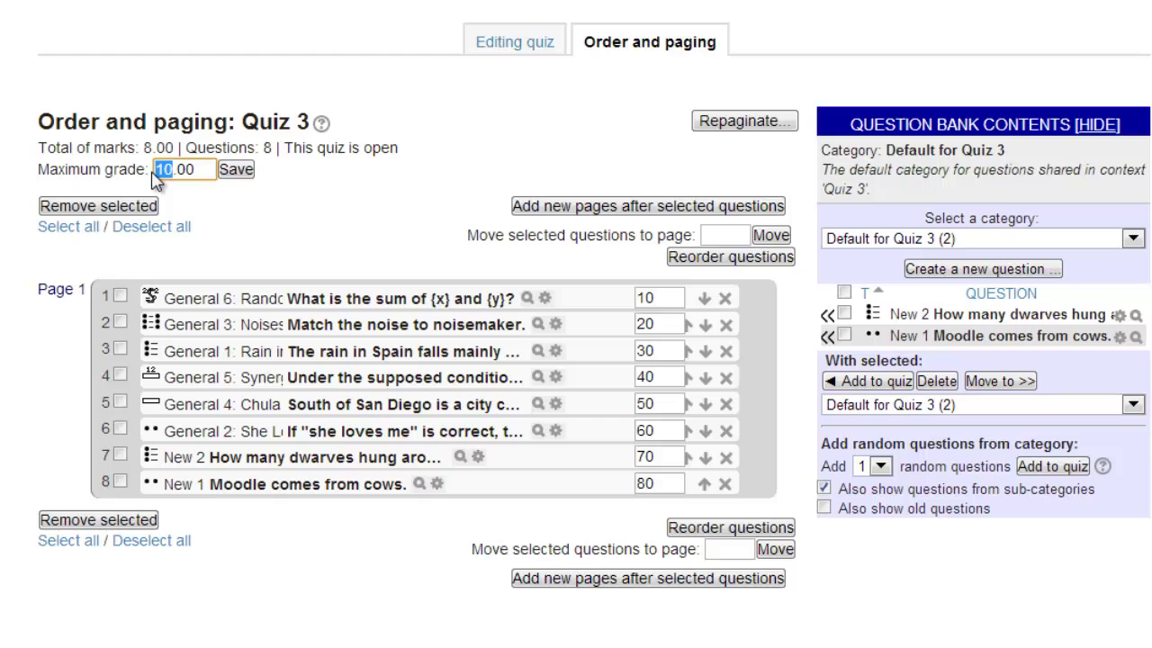
{"action": "type", "text": "8"}
{"action": "left_click", "coordinate": [236, 171]}
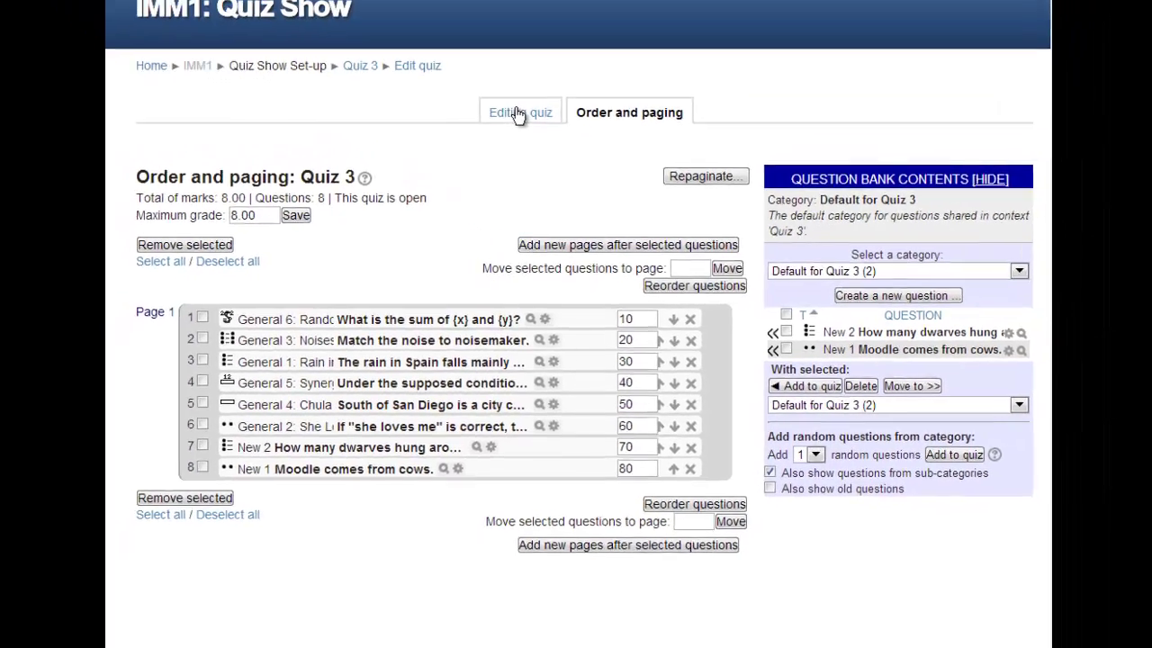
{"action": "left_click", "coordinate": [513, 65]}
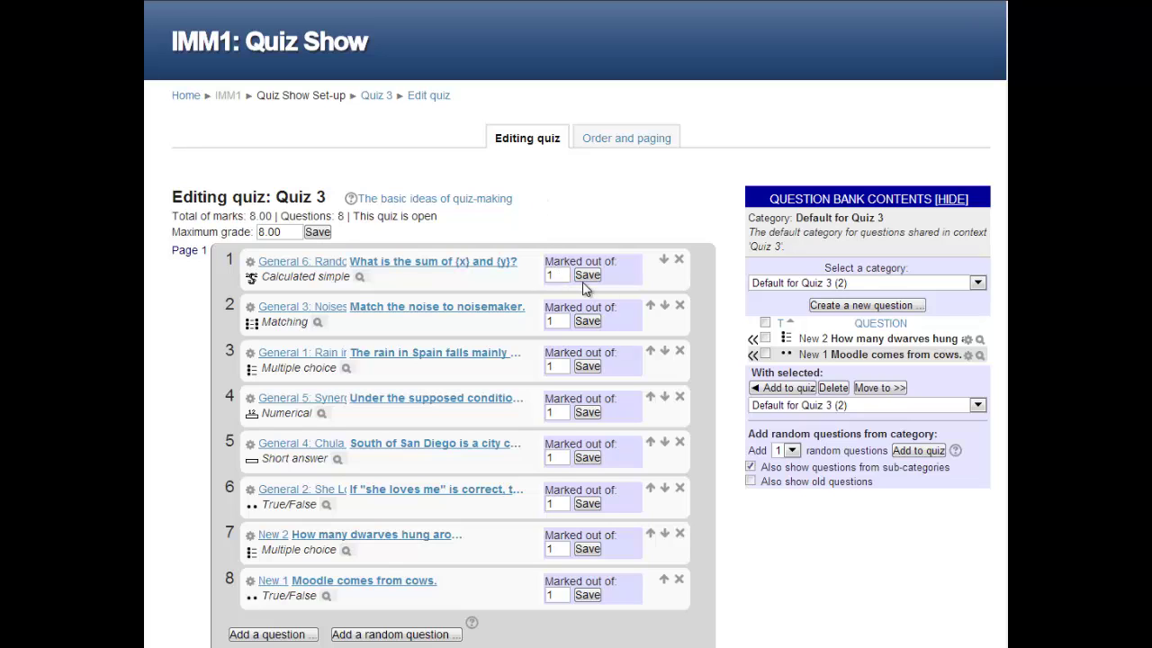
Open Quiz 3 from the IMM1 course page and start an attempt
{"action": "left_click", "coordinate": [630, 143]}
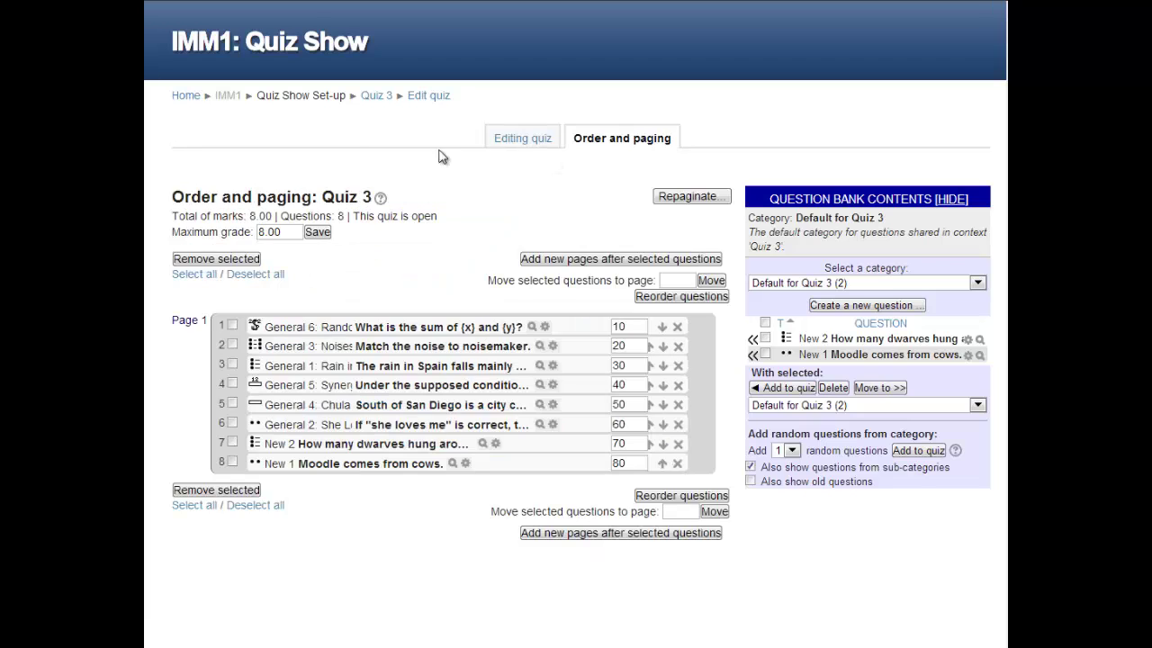
{"action": "left_click", "coordinate": [225, 98]}
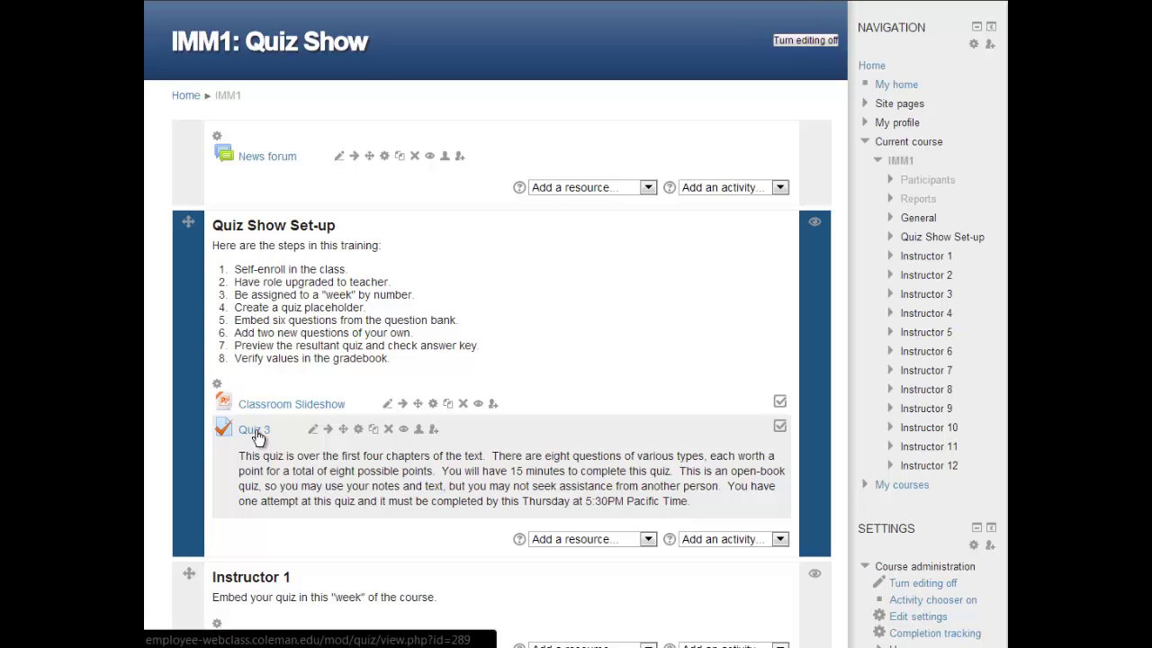
{"action": "left_click", "coordinate": [256, 431]}
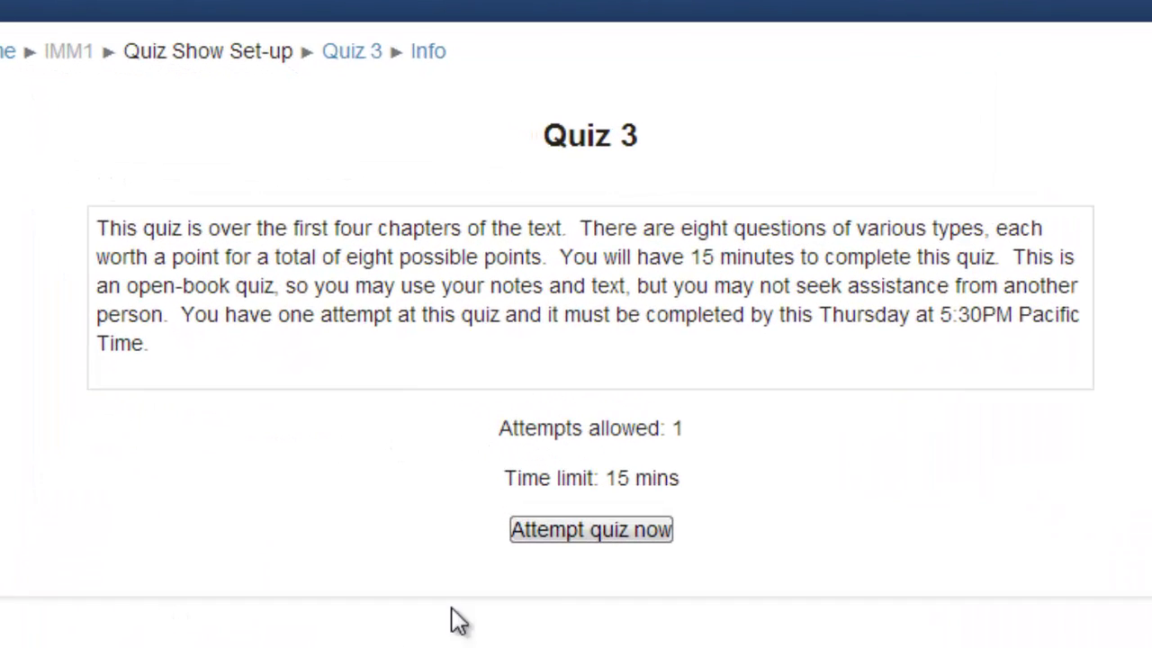
{"action": "left_click", "coordinate": [566, 530]}
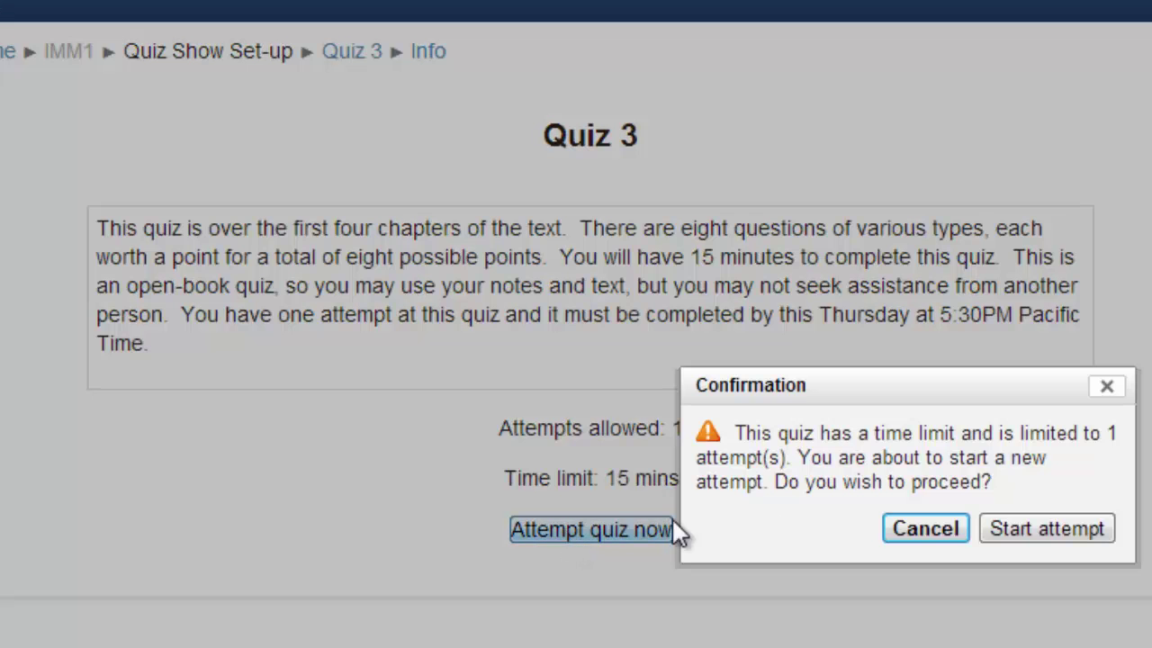
{"action": "left_click", "coordinate": [1049, 530]}
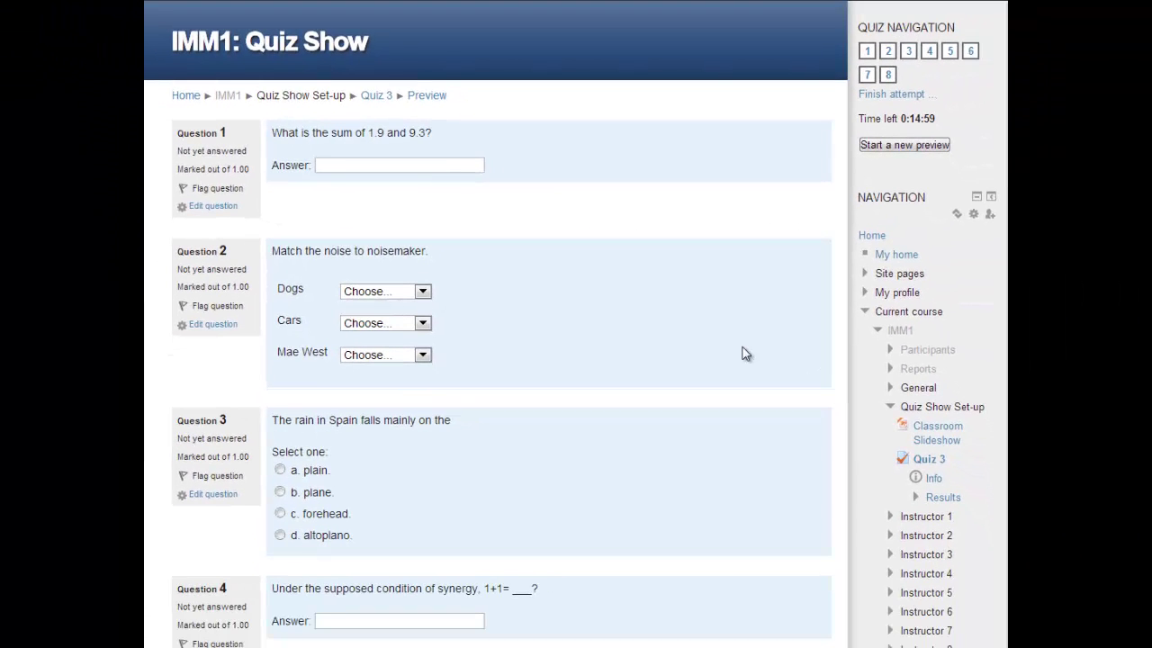
Submit all answers and confirm, finishing the attempt at 8.00/8.00
{"action": "left_click", "coordinate": [184, 515]}
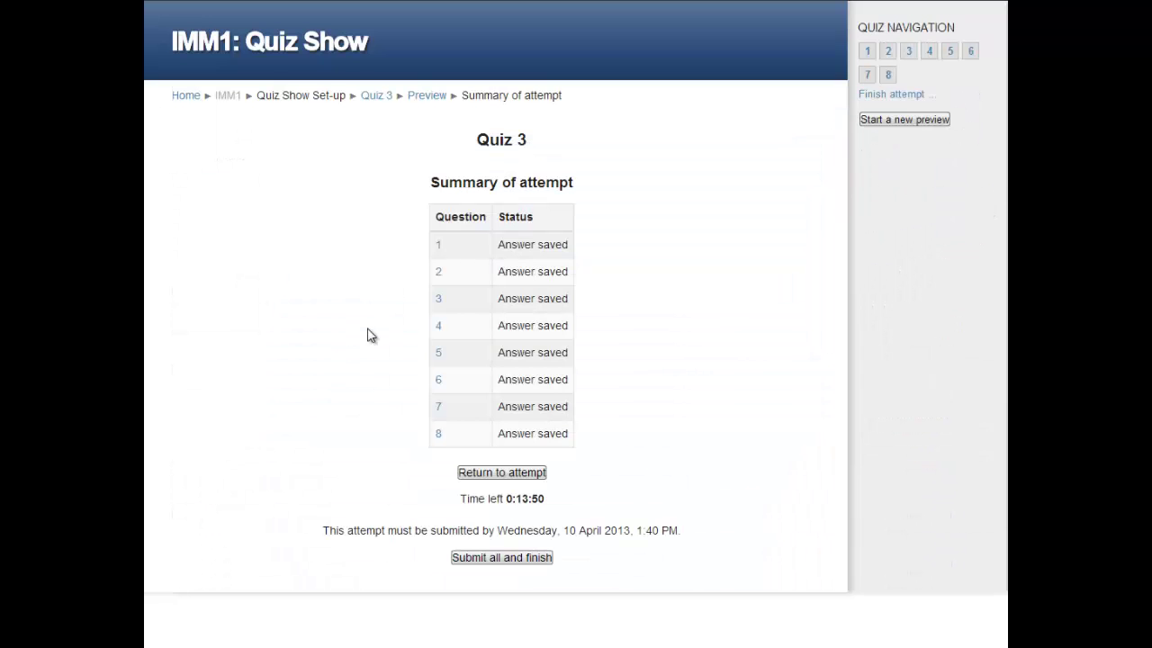
{"action": "left_click", "coordinate": [499, 558]}
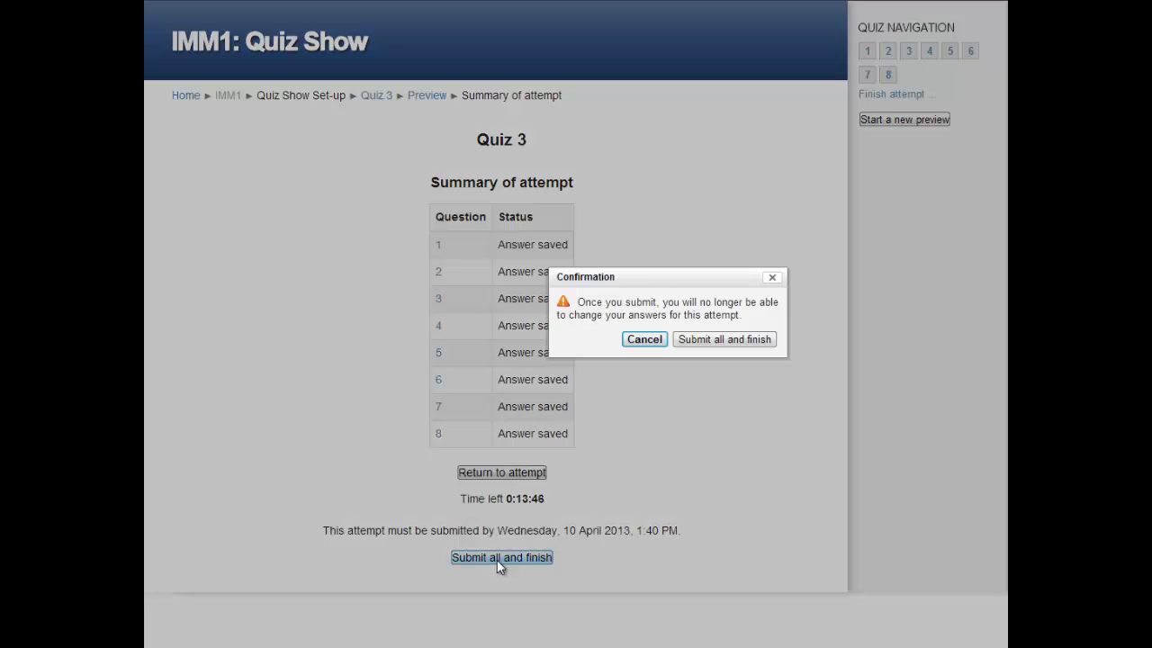
{"action": "left_click", "coordinate": [721, 342]}
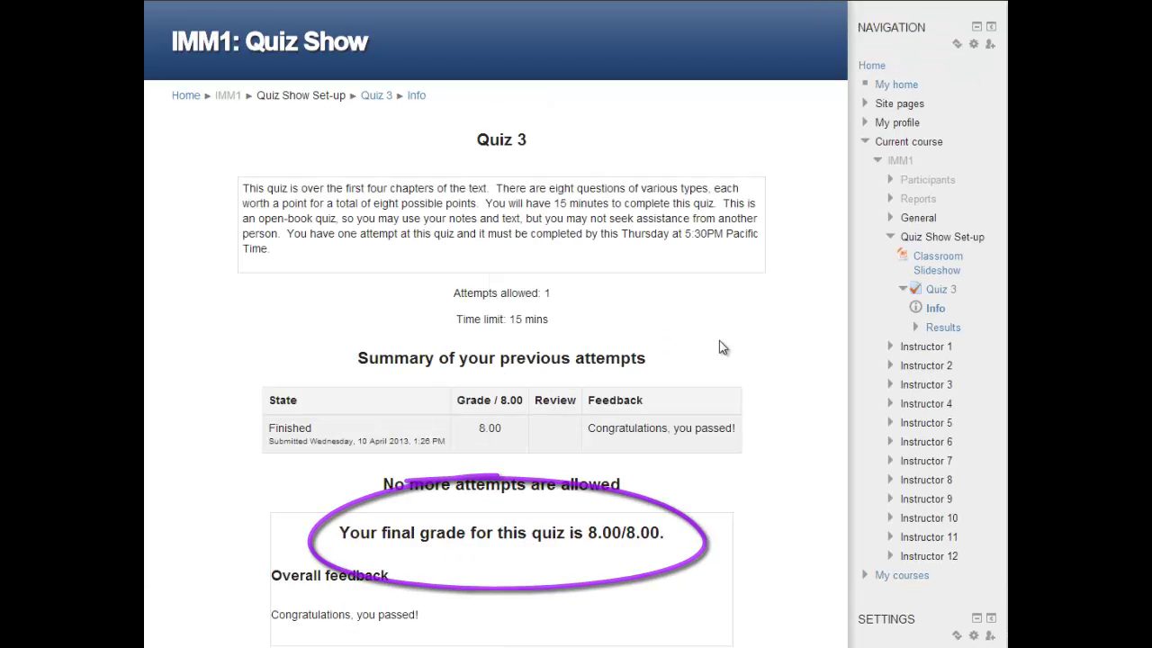
{"action": "scroll", "coordinate": [721, 347], "scroll_direction": "down", "scroll_amount": 2}
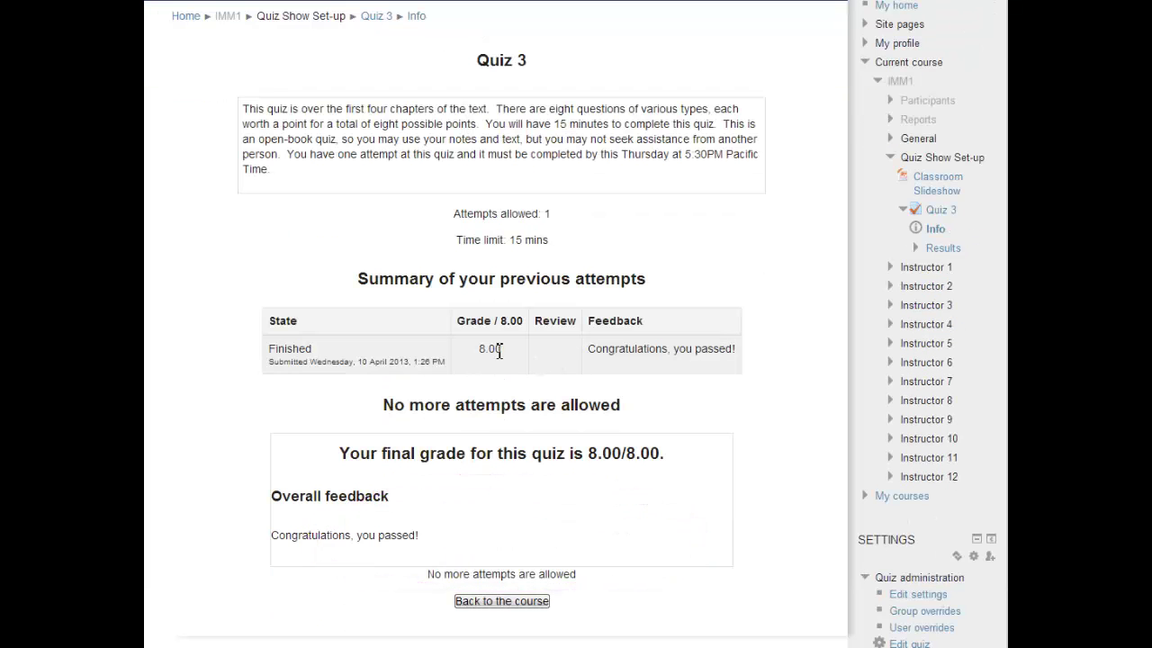
Open the course Grades page from Course administration
{"action": "scroll", "coordinate": [866, 448], "scroll_direction": "down", "scroll_amount": 4}
{"action": "left_click", "coordinate": [866, 448]}
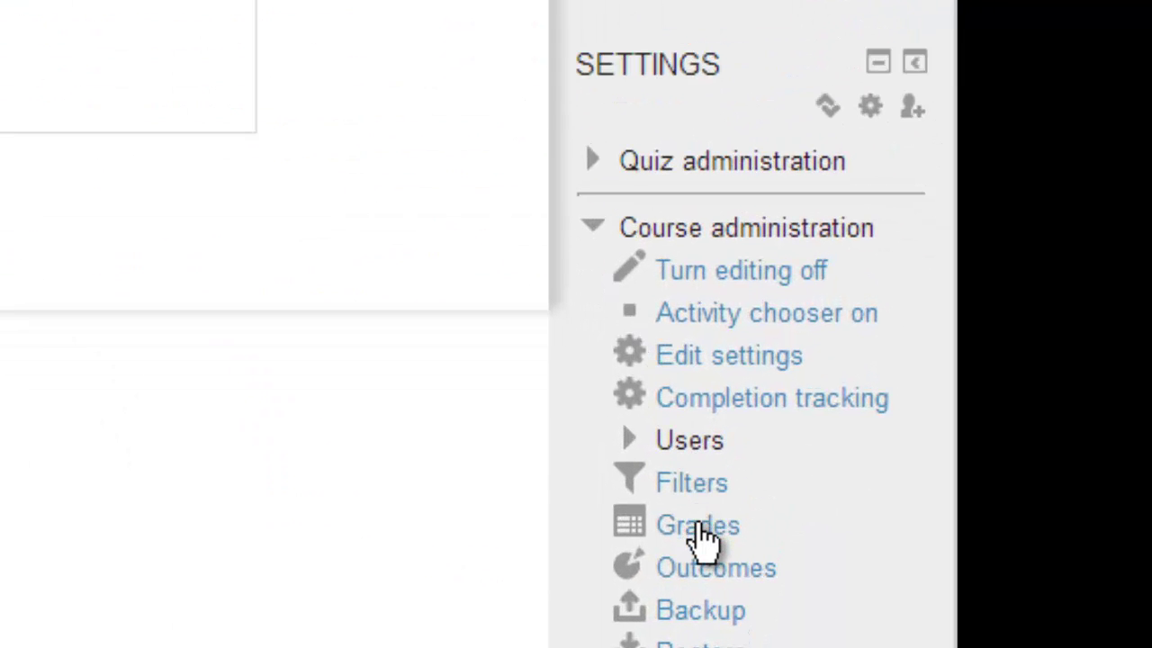
{"action": "left_click", "coordinate": [700, 527]}
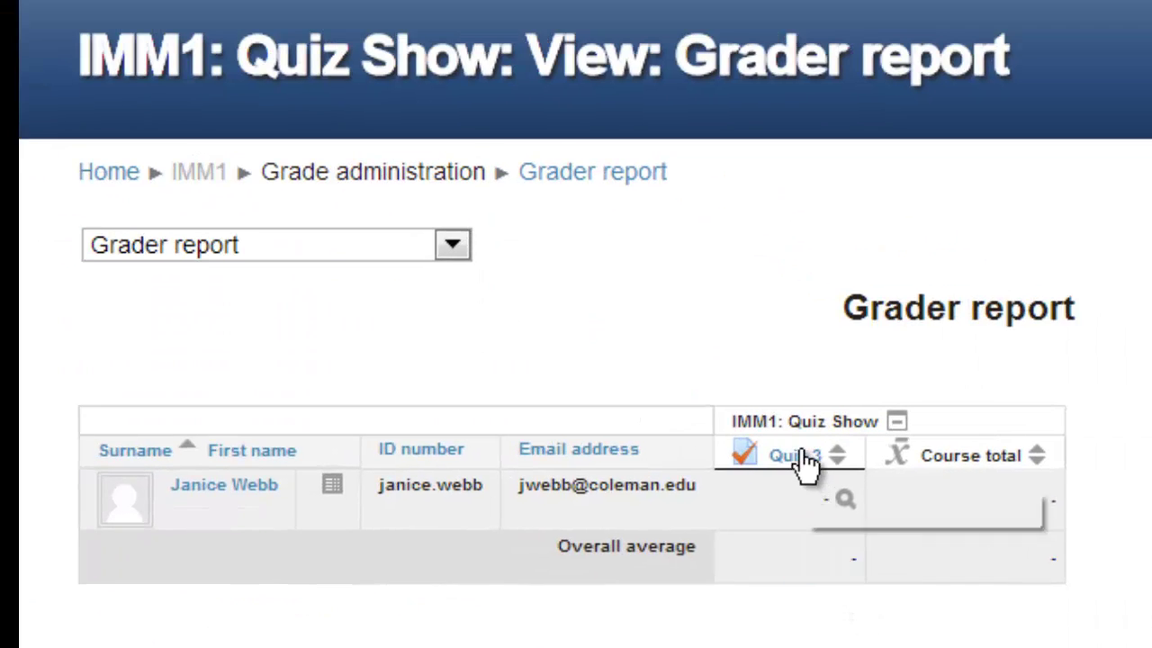
Check the Simple view of gradebook items, then return to the Grader report
{"action": "left_click", "coordinate": [452, 248]}
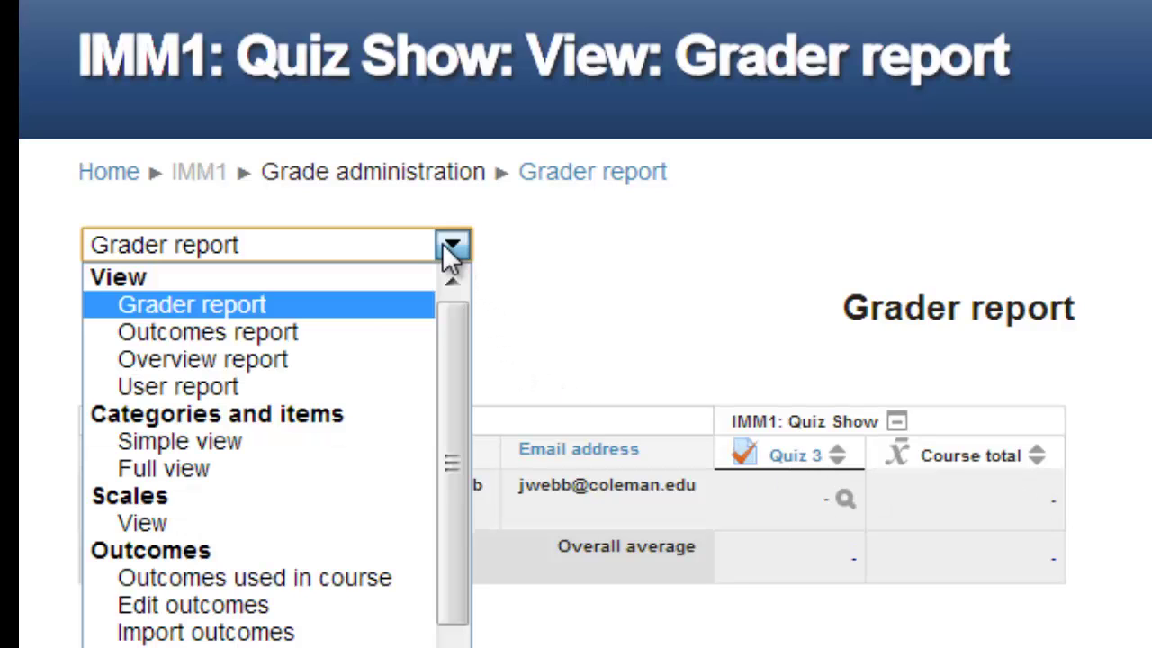
{"action": "left_click", "coordinate": [405, 441]}
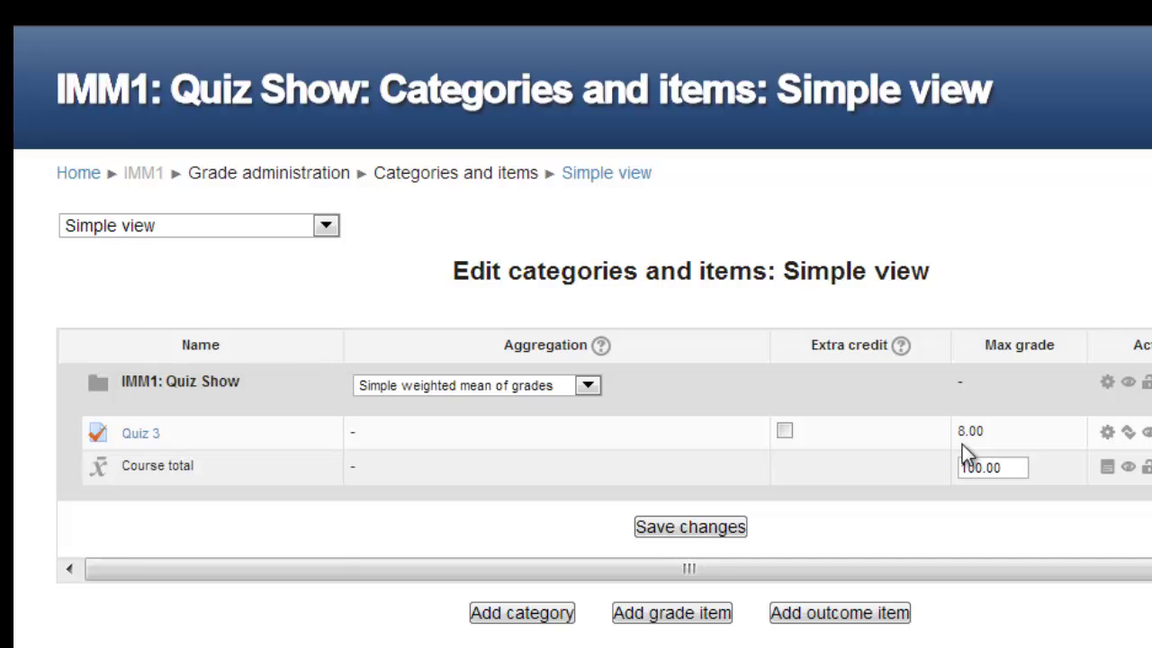
{"action": "left_click", "coordinate": [326, 226]}
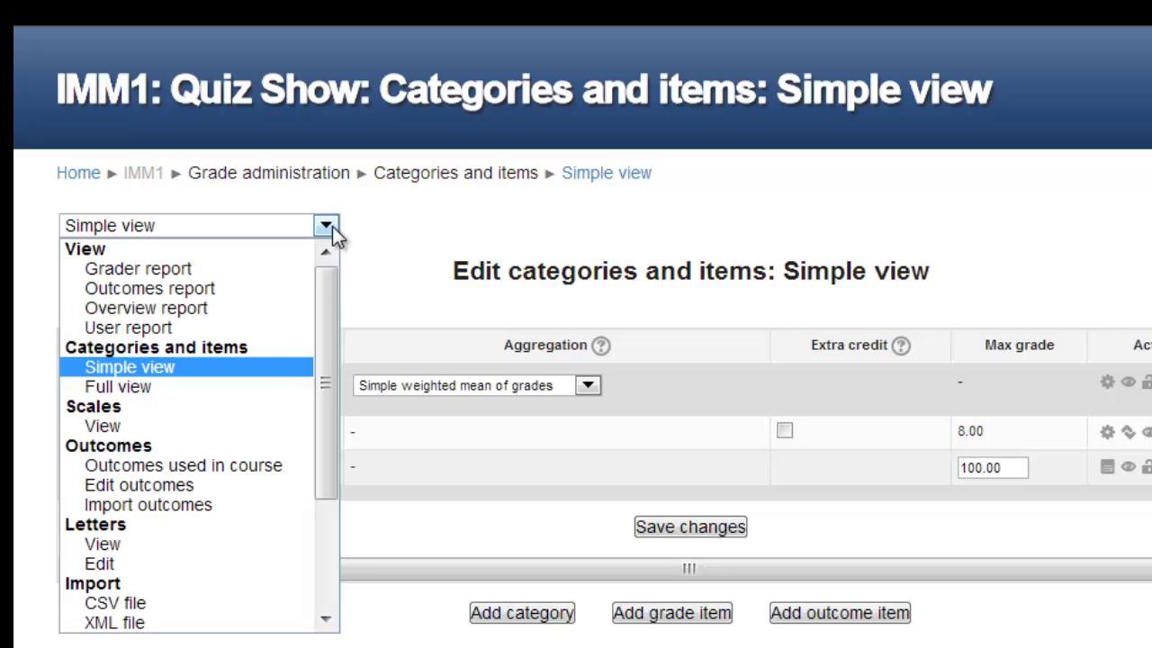
{"action": "left_click", "coordinate": [278, 284]}
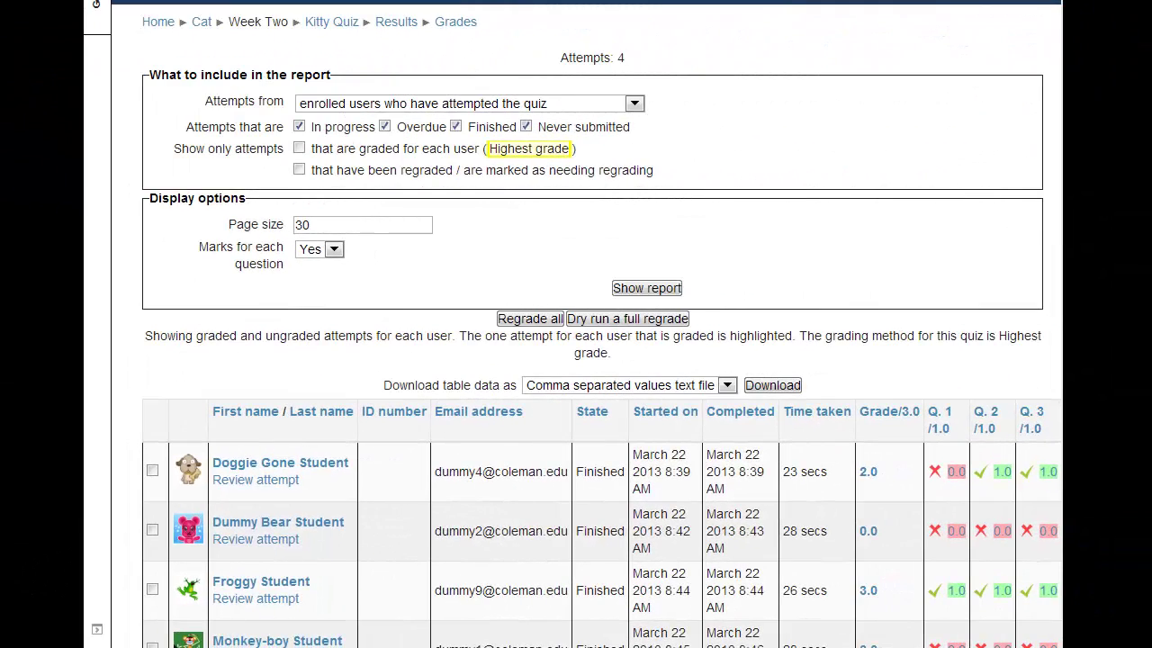
Scroll through the Kitty Quiz attempts table down to the grade-range chart
{"action": "scroll", "coordinate": [486, 306], "scroll_direction": "down", "scroll_amount": 2}
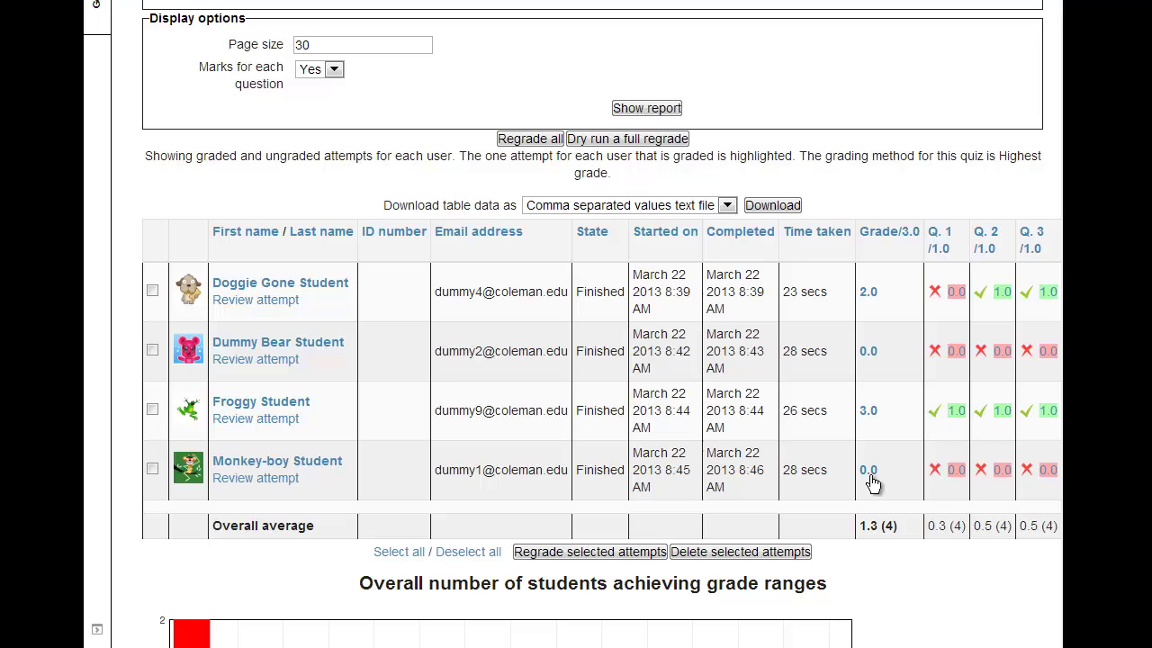
{"action": "scroll", "coordinate": [873, 483], "scroll_direction": "down", "scroll_amount": 3}
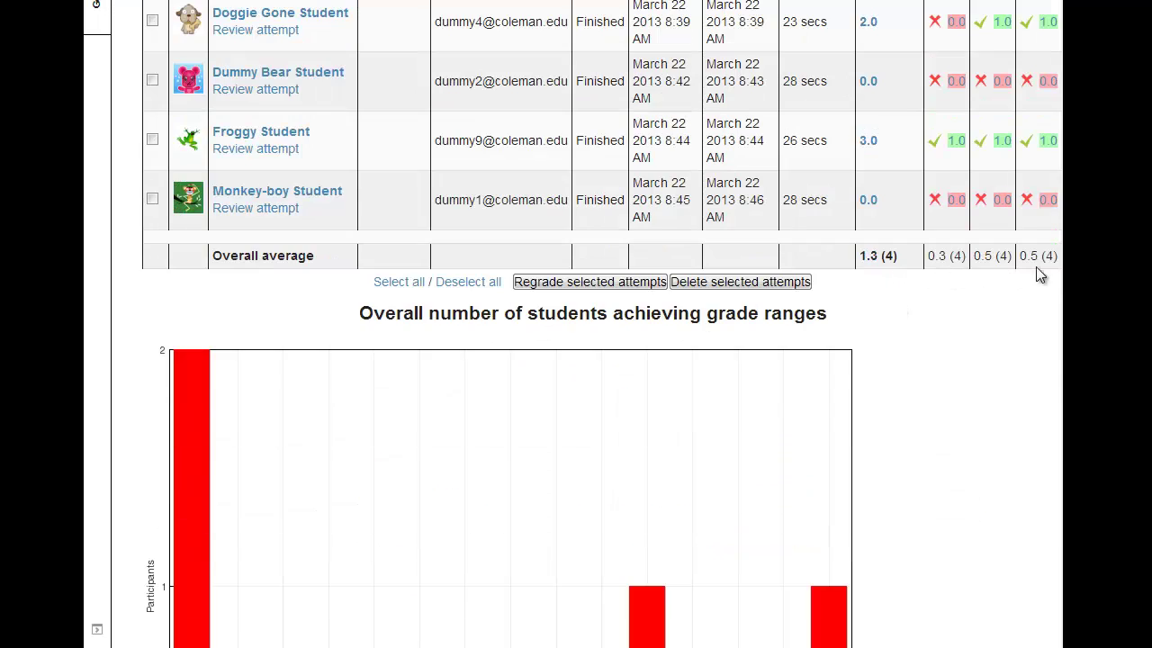
{"action": "scroll", "coordinate": [892, 357], "scroll_direction": "down", "scroll_amount": 4}
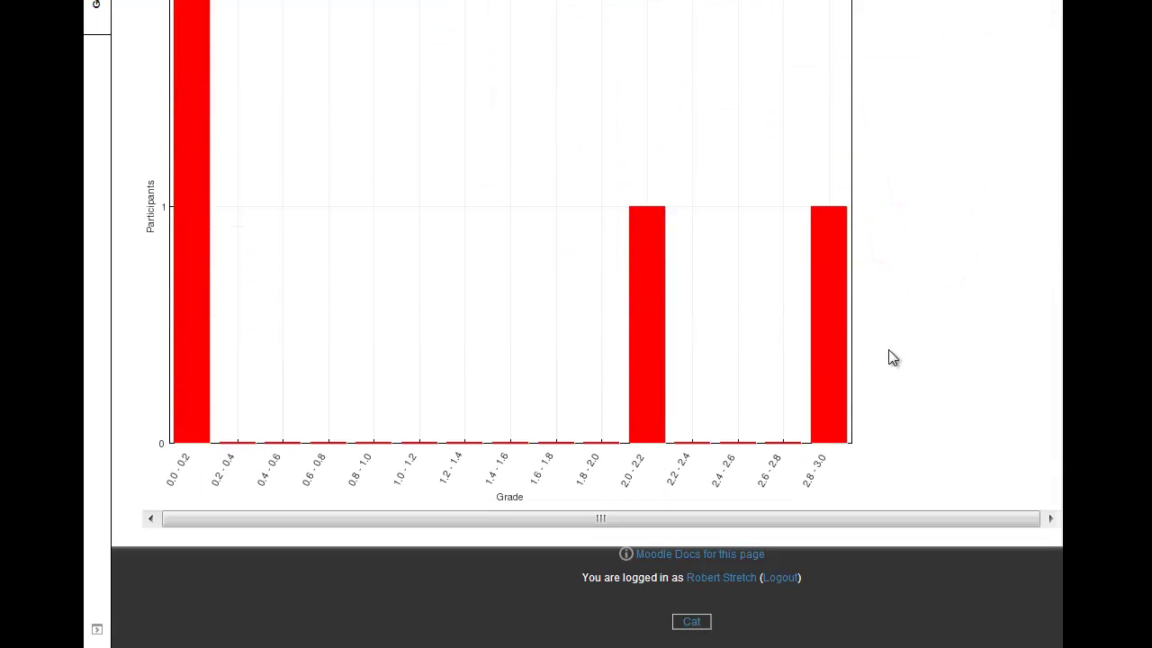
{"action": "scroll", "coordinate": [889, 354], "scroll_direction": "up", "scroll_amount": 3}
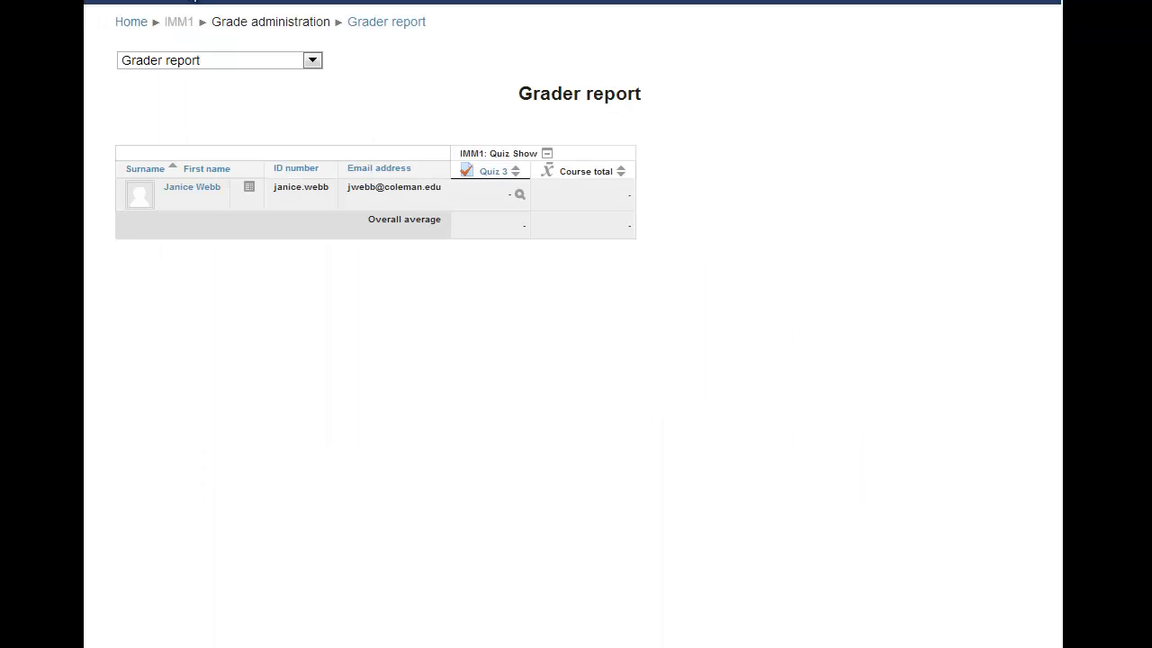
Return to the IMM1 course page through the breadcrumb trail
{"action": "left_click", "coordinate": [180, 25]}
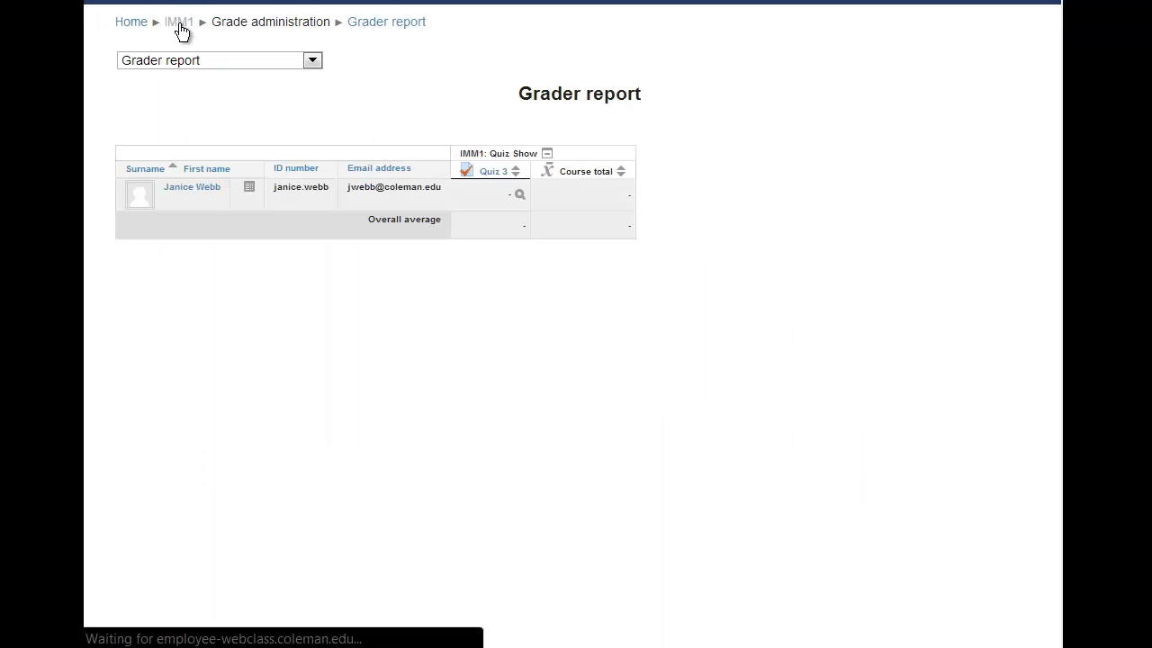